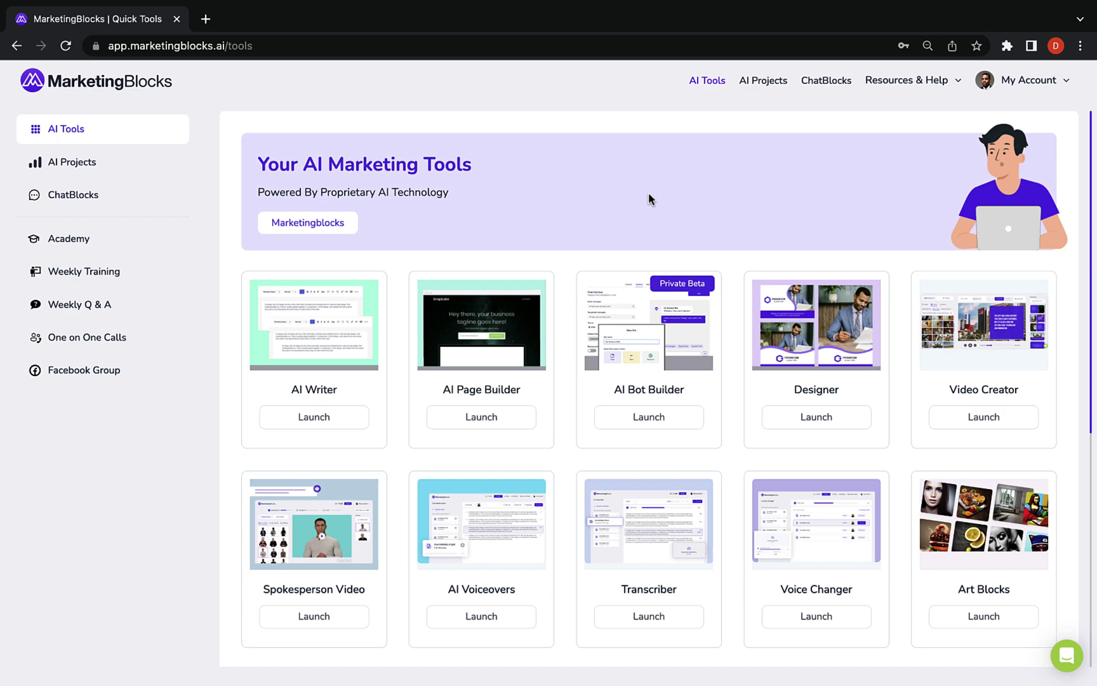
Open the AI Writer document editor
{"action": "scroll", "coordinate": [673, 280], "scroll_direction": "down", "scroll_amount": 2}
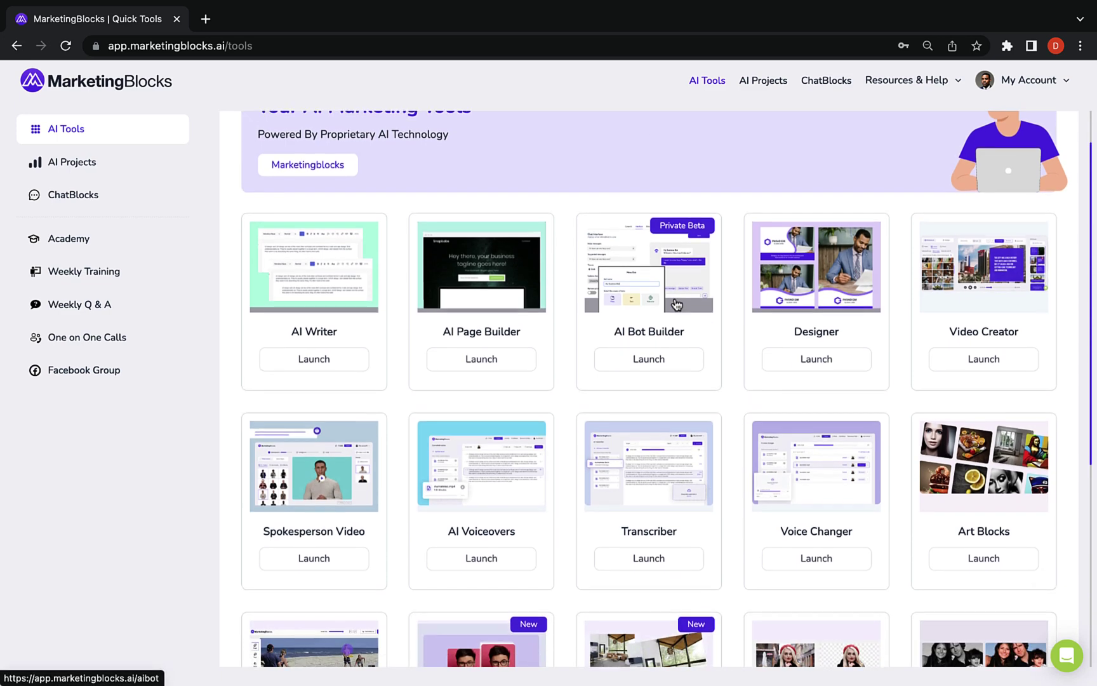
{"action": "scroll", "coordinate": [677, 305], "scroll_direction": "down", "scroll_amount": 5}
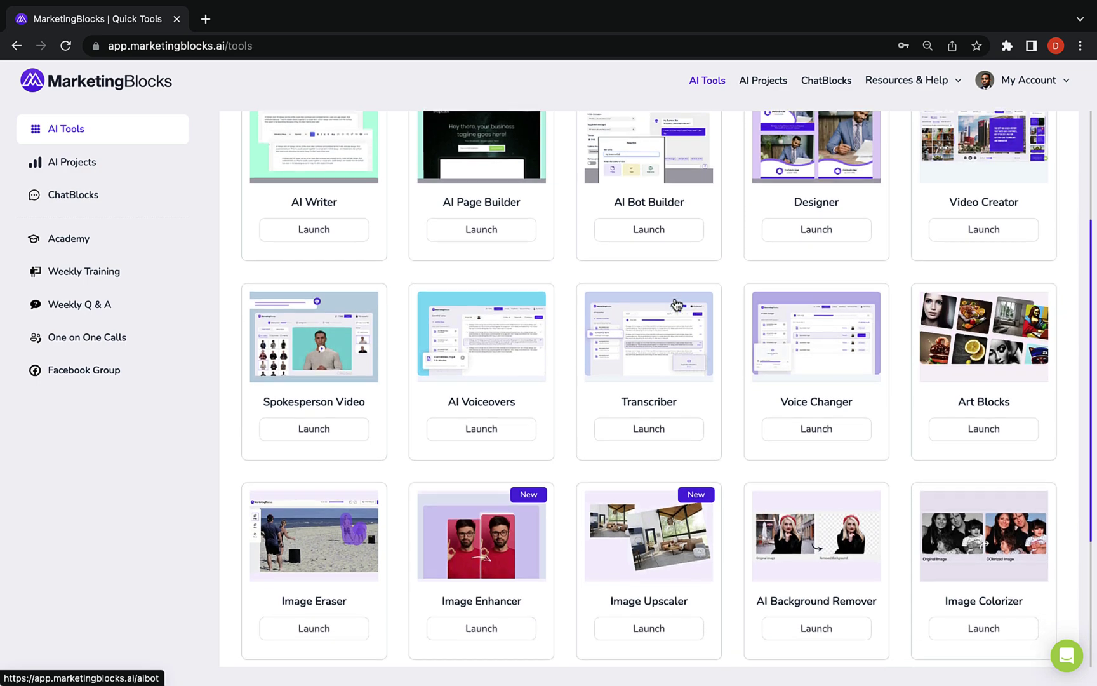
{"action": "scroll", "coordinate": [677, 305], "scroll_direction": "down", "scroll_amount": 6}
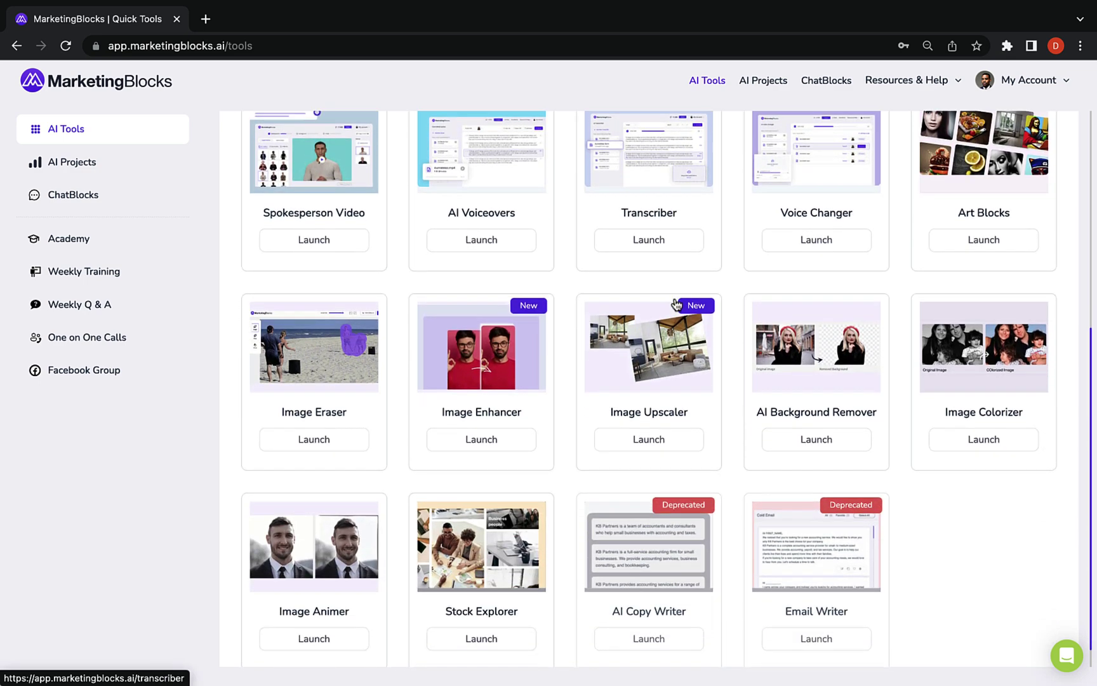
{"action": "scroll", "coordinate": [677, 305], "scroll_direction": "down", "scroll_amount": 1}
{"action": "scroll", "coordinate": [677, 306], "scroll_direction": "up", "scroll_amount": 4}
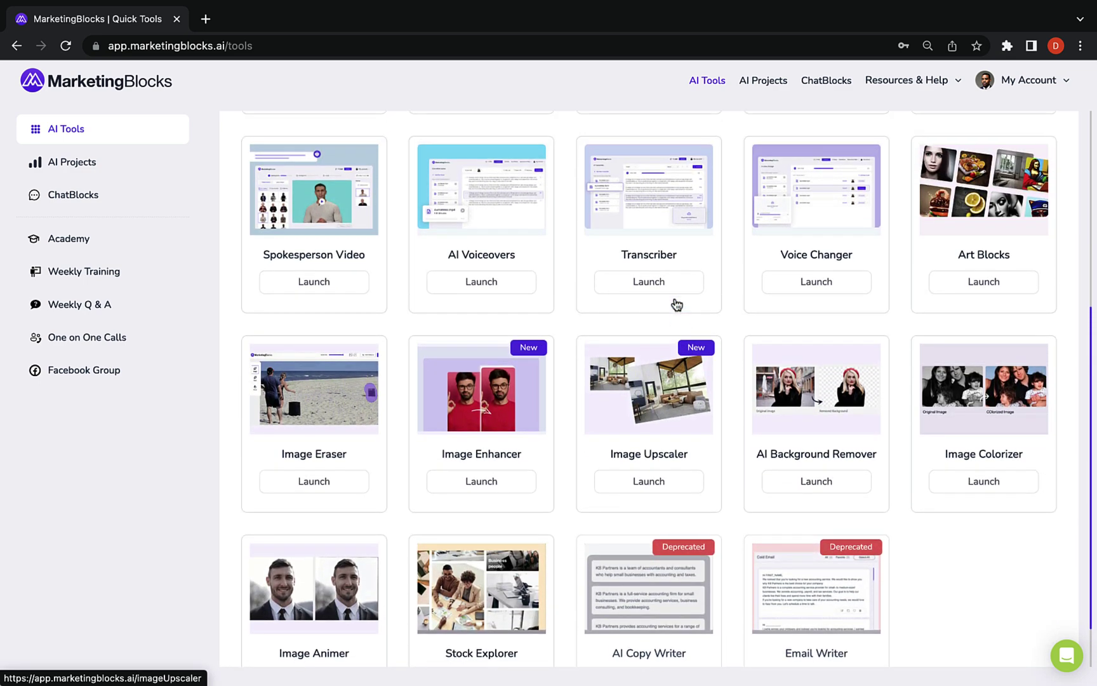
{"action": "scroll", "coordinate": [677, 305], "scroll_direction": "up", "scroll_amount": 7}
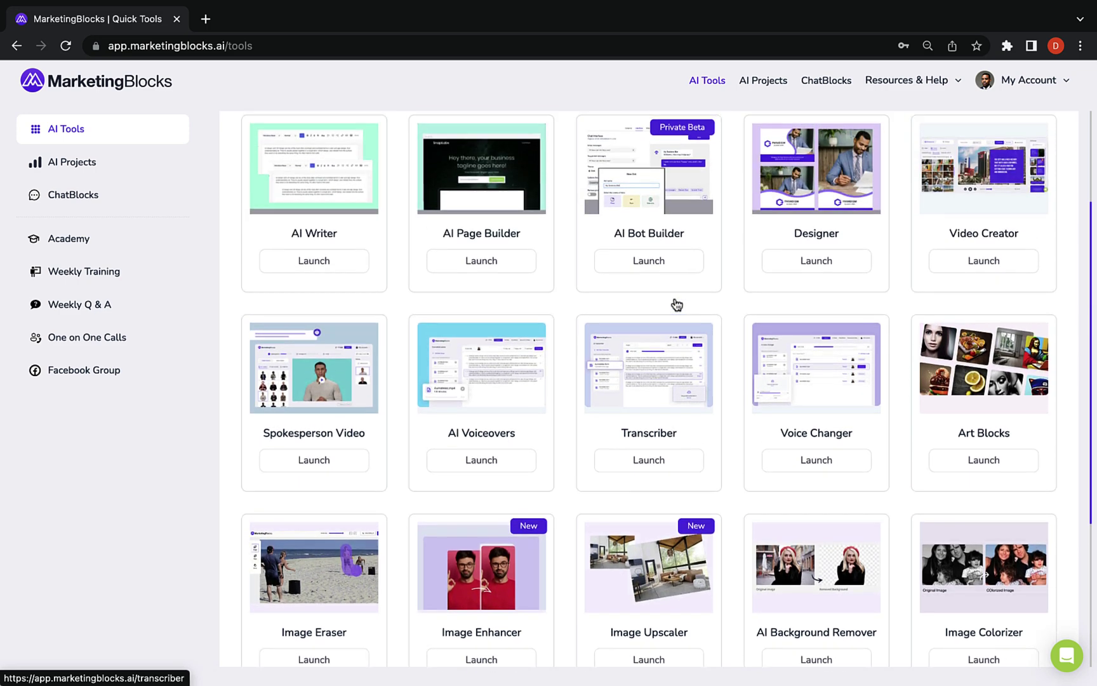
{"action": "scroll", "coordinate": [677, 305], "scroll_direction": "up", "scroll_amount": 2}
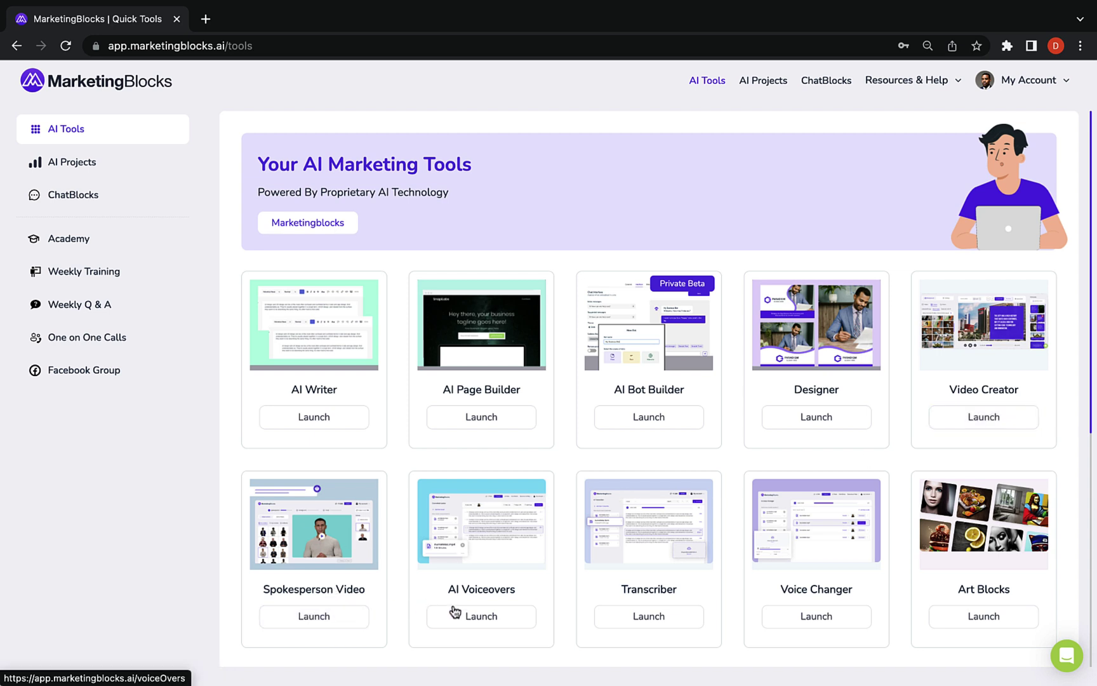
{"action": "scroll", "coordinate": [455, 612], "scroll_direction": "down", "scroll_amount": 1}
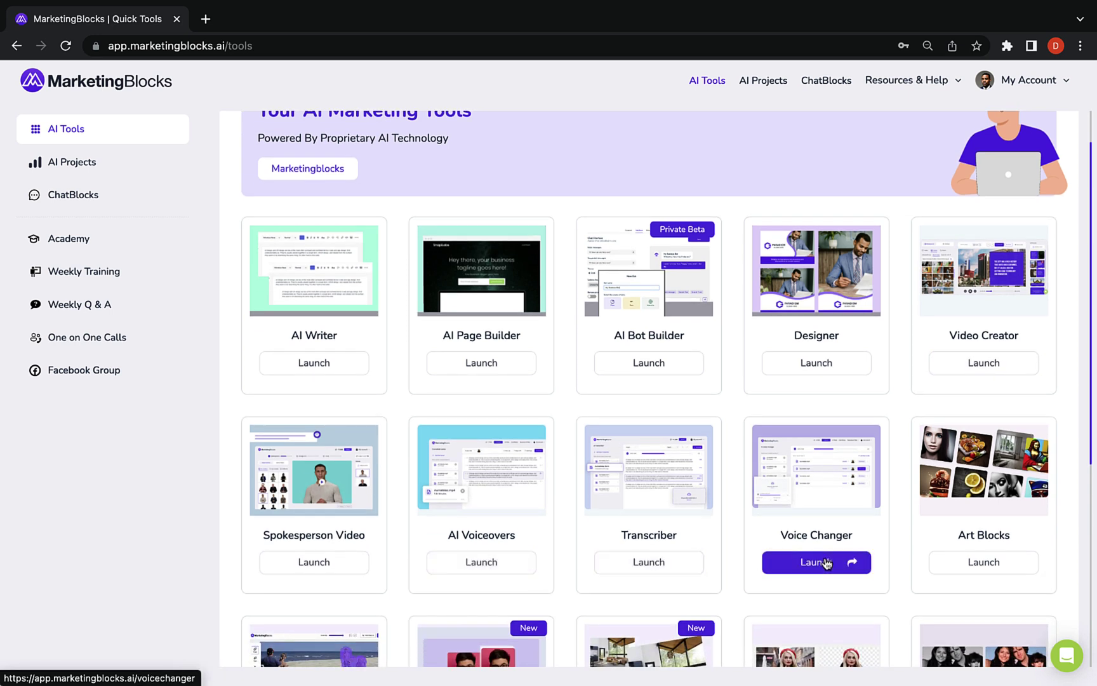
{"action": "scroll", "coordinate": [983, 468], "scroll_direction": "down", "scroll_amount": 4}
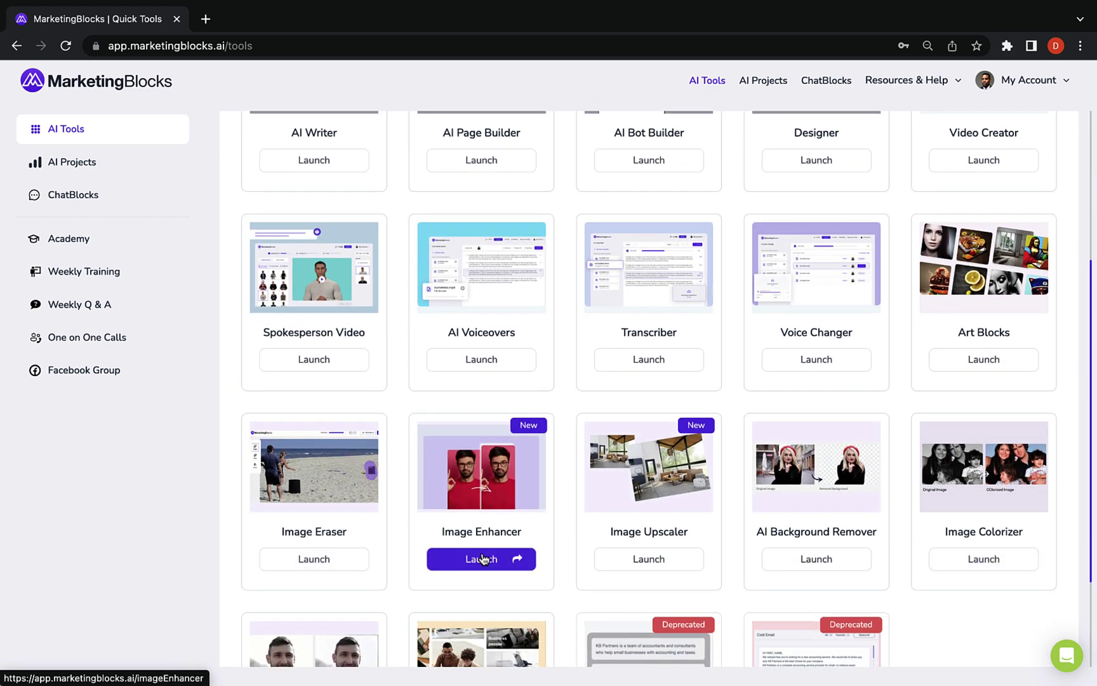
{"action": "scroll", "coordinate": [708, 527], "scroll_direction": "down", "scroll_amount": 3}
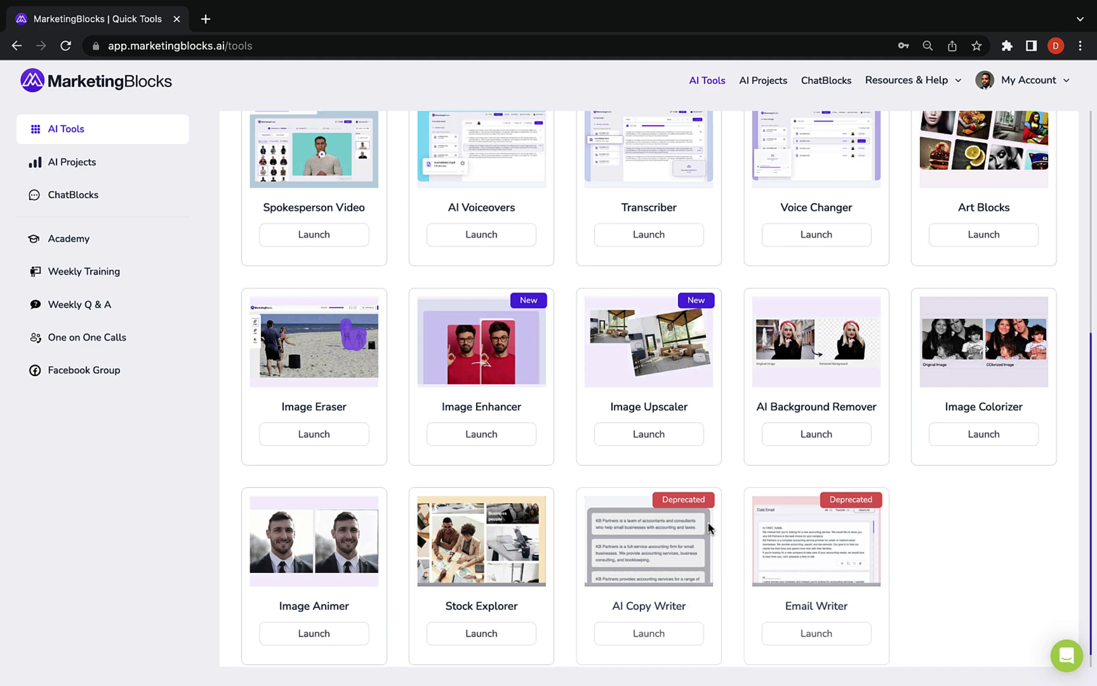
{"action": "scroll", "coordinate": [710, 529], "scroll_direction": "up", "scroll_amount": 8}
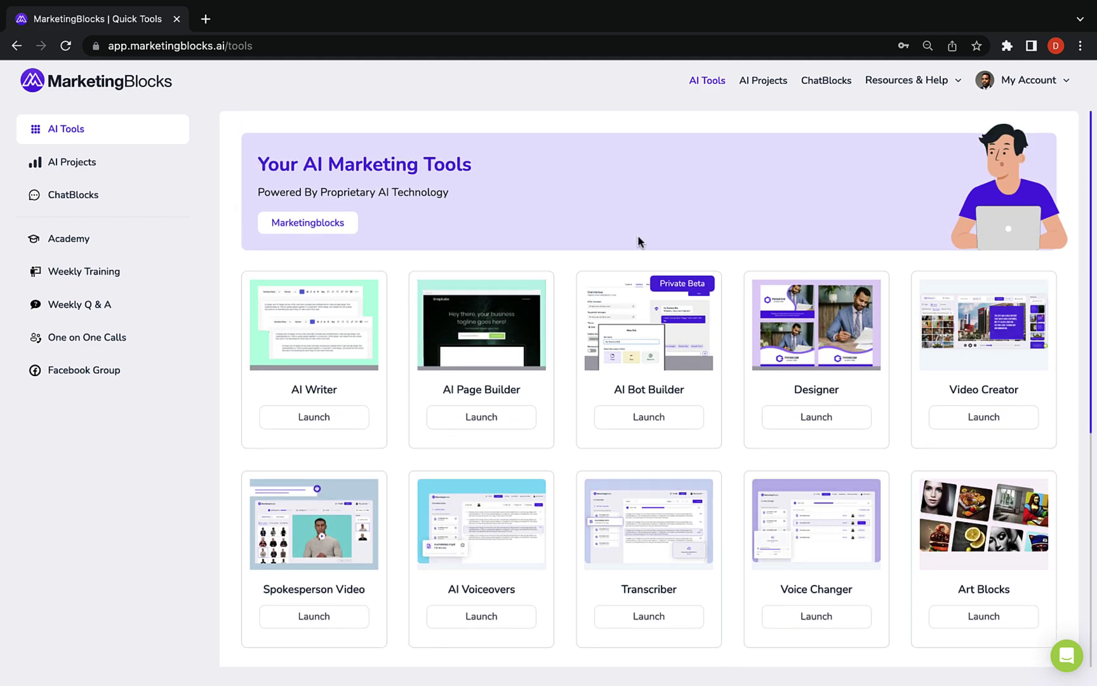
{"action": "left_click", "coordinate": [315, 356]}
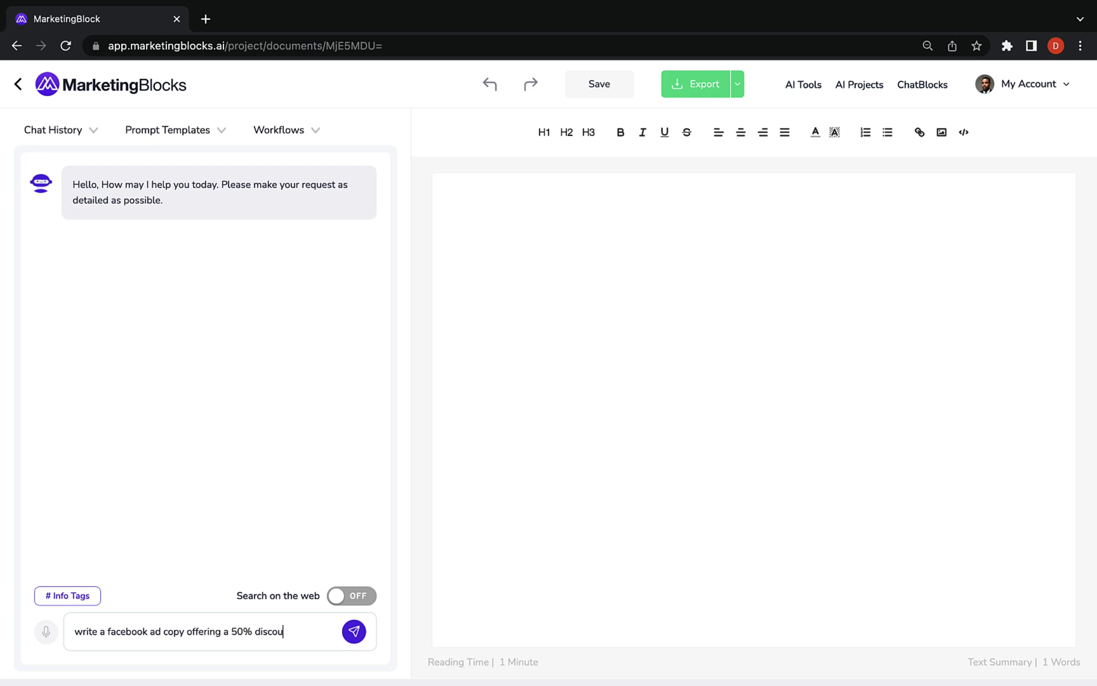
Ask ChatBlocks for Fitzo Gym Club ad copy, then for a Fitzo Gym Club marketing plan
{"action": "type", "text": "nt for my Gym club"}
{"action": "left_click", "coordinate": [178, 555]}
{"action": "key", "text": "Return"}
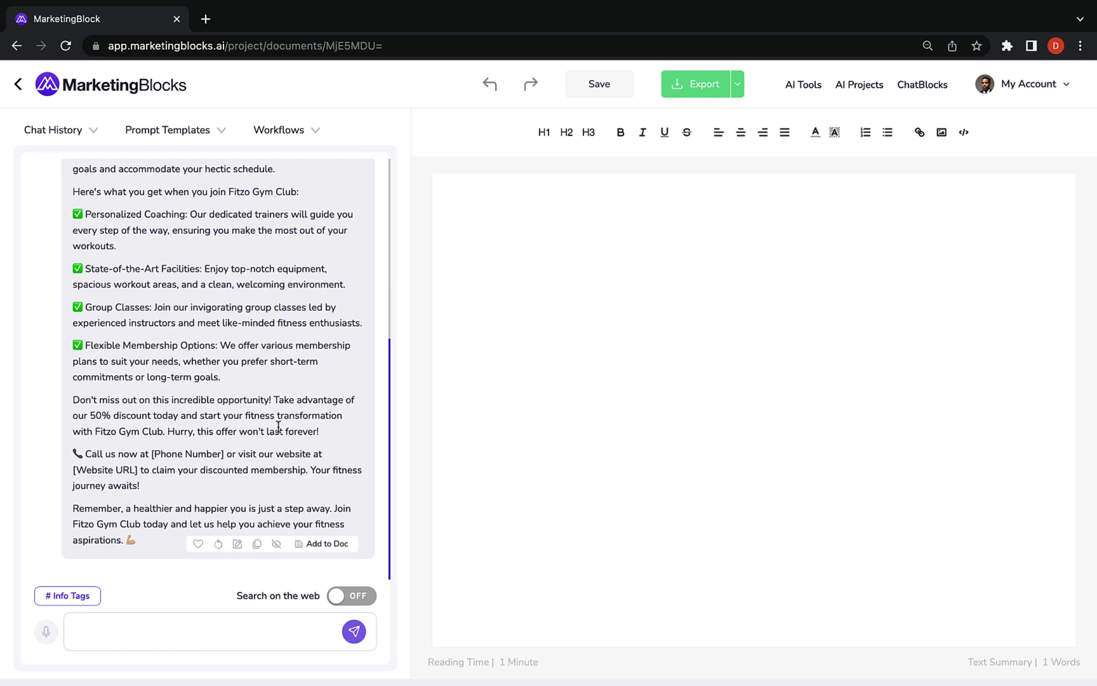
{"action": "type", "text": "write a marketing plan for #Fitzo Gym Club"}
{"action": "key", "text": "Return"}
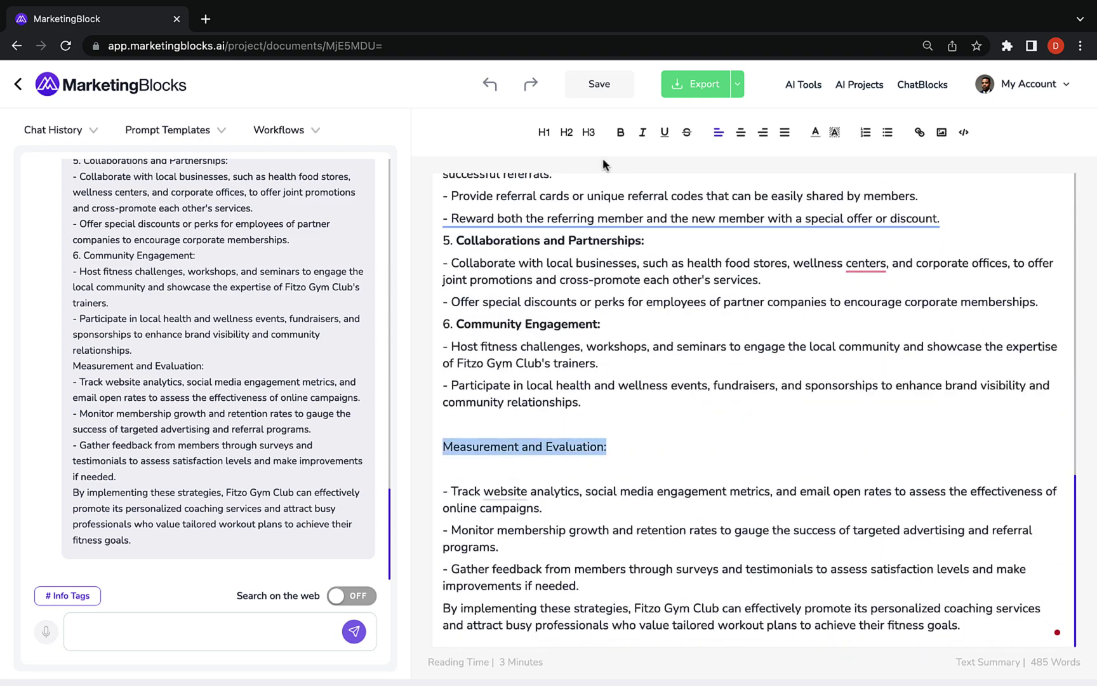
Create and save a custom 'Instagram post caption' prompt template
{"action": "left_click", "coordinate": [168, 130]}
{"action": "scroll", "coordinate": [165, 365], "scroll_direction": "down", "scroll_amount": 20}
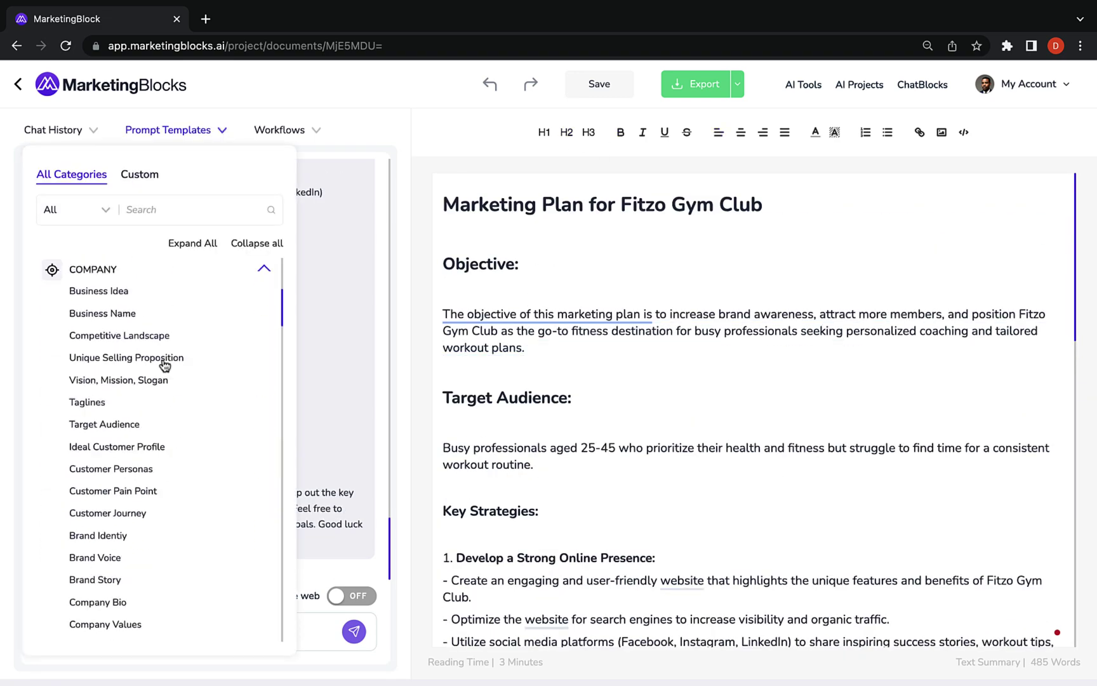
{"action": "scroll", "coordinate": [165, 366], "scroll_direction": "down", "scroll_amount": 20}
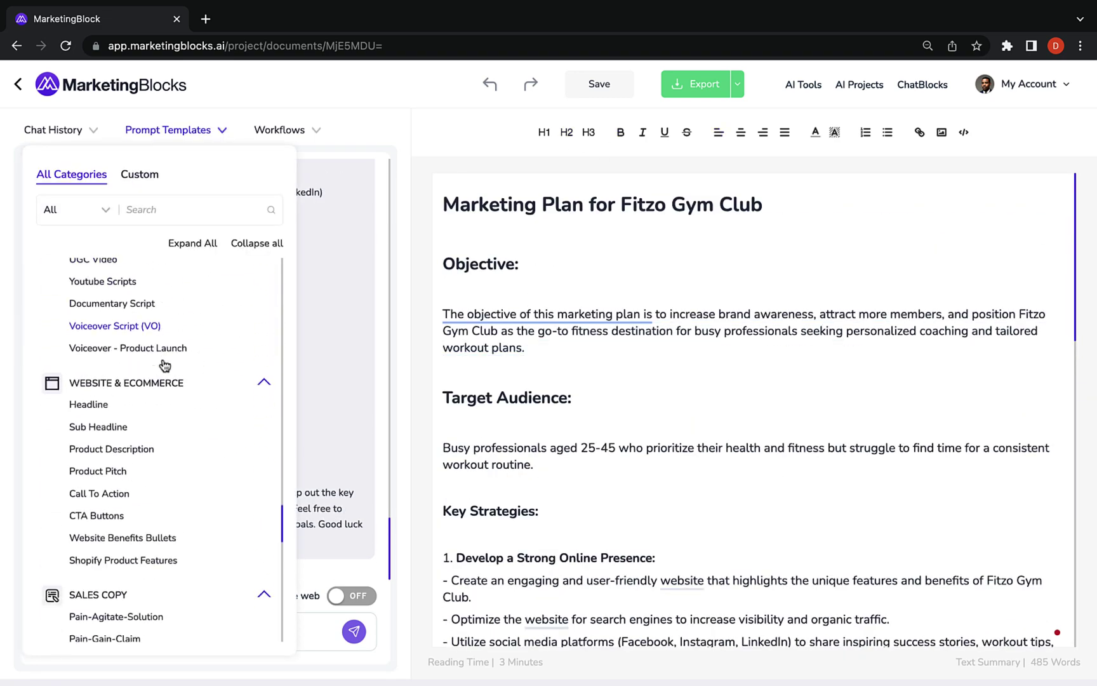
{"action": "scroll", "coordinate": [164, 365], "scroll_direction": "up", "scroll_amount": 20}
{"action": "scroll", "coordinate": [165, 365], "scroll_direction": "up", "scroll_amount": 20}
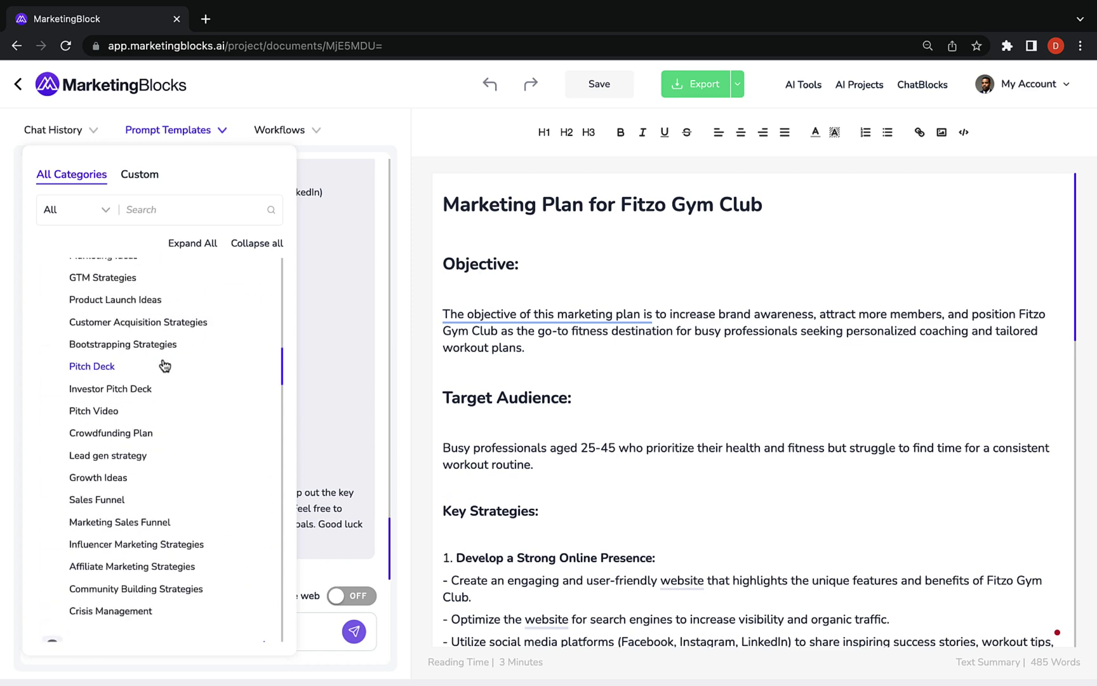
{"action": "left_click", "coordinate": [142, 176]}
{"action": "left_click", "coordinate": [241, 178]}
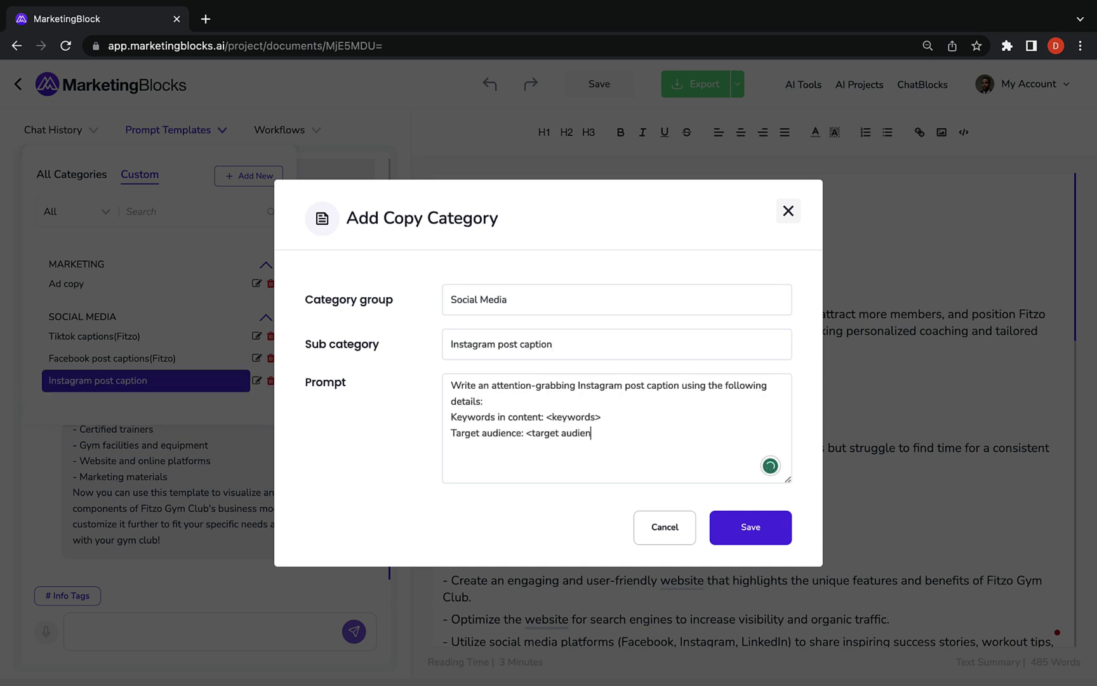
{"action": "left_click", "coordinate": [712, 516]}
Generate a caption with keywords ADA, WCAG, Compliance, disability for website owners
{"action": "left_click", "coordinate": [100, 381]}
{"action": "left_click", "coordinate": [343, 341]}
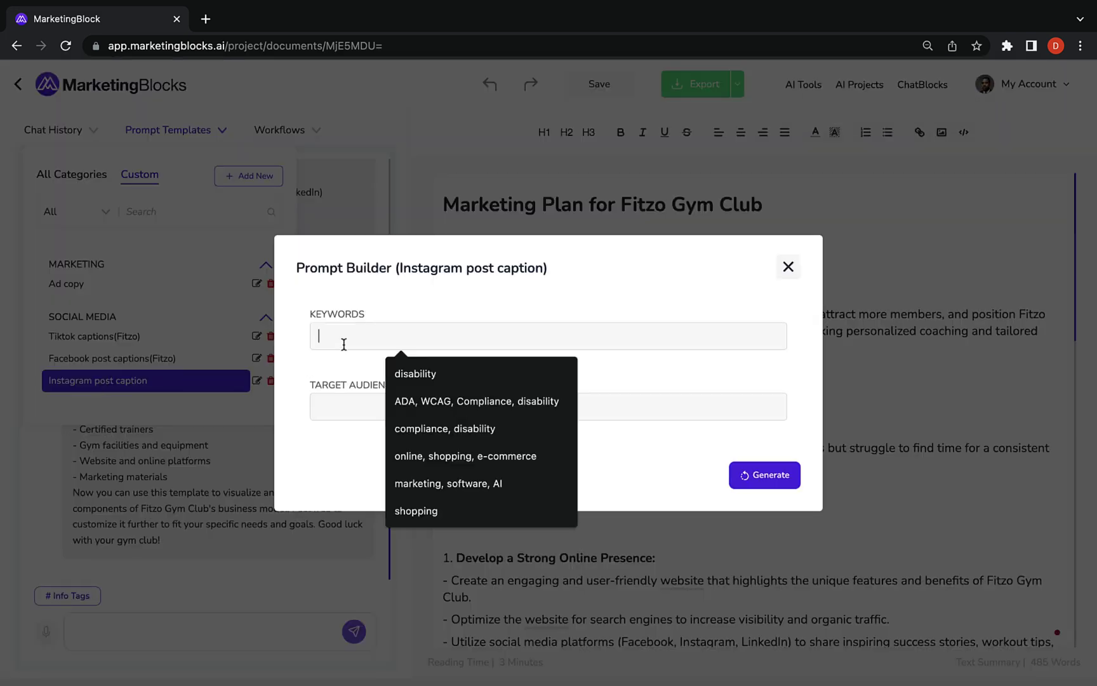
{"action": "left_click", "coordinate": [417, 395]}
{"action": "left_click", "coordinate": [419, 407]}
{"action": "left_click", "coordinate": [427, 448]}
{"action": "left_click", "coordinate": [769, 476]}
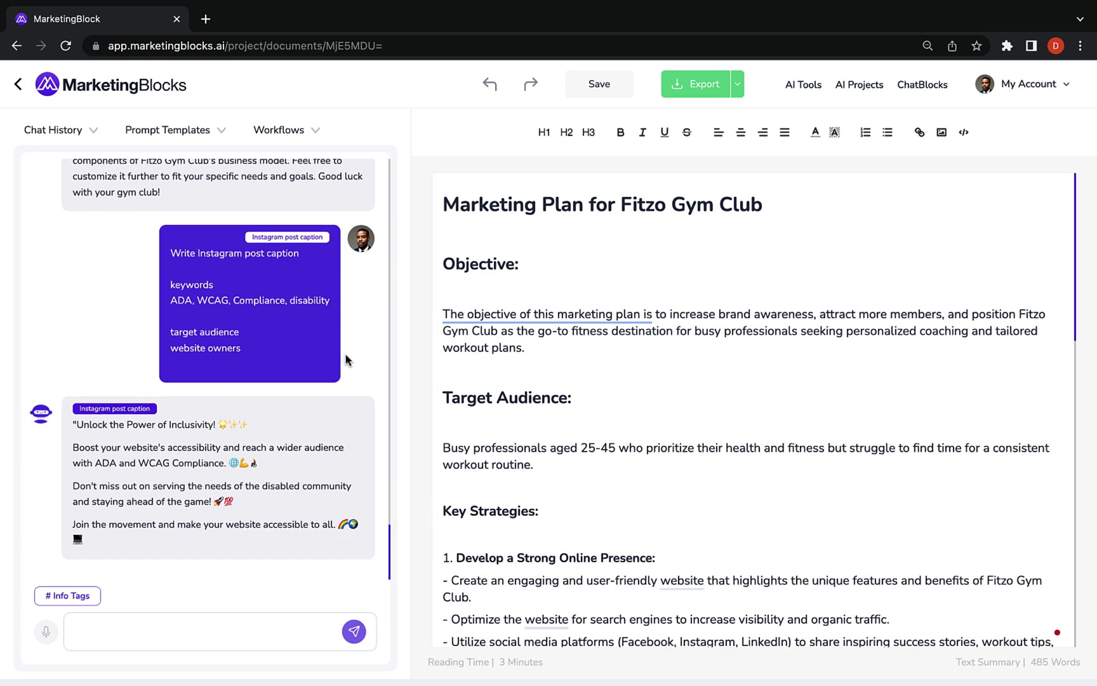
{"action": "left_click", "coordinate": [296, 135]}
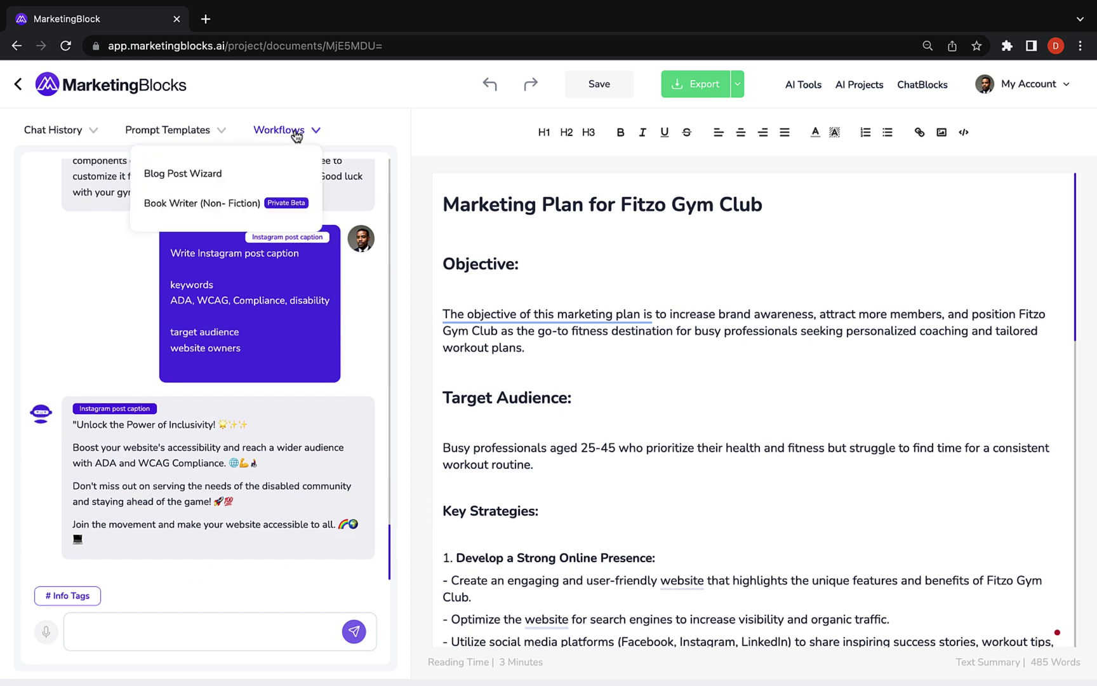
Start the Blog Post Wizard with a suggested blog topic and accept the title
{"action": "left_click", "coordinate": [200, 177]}
{"action": "left_click", "coordinate": [299, 402]}
{"action": "left_click", "coordinate": [308, 440]}
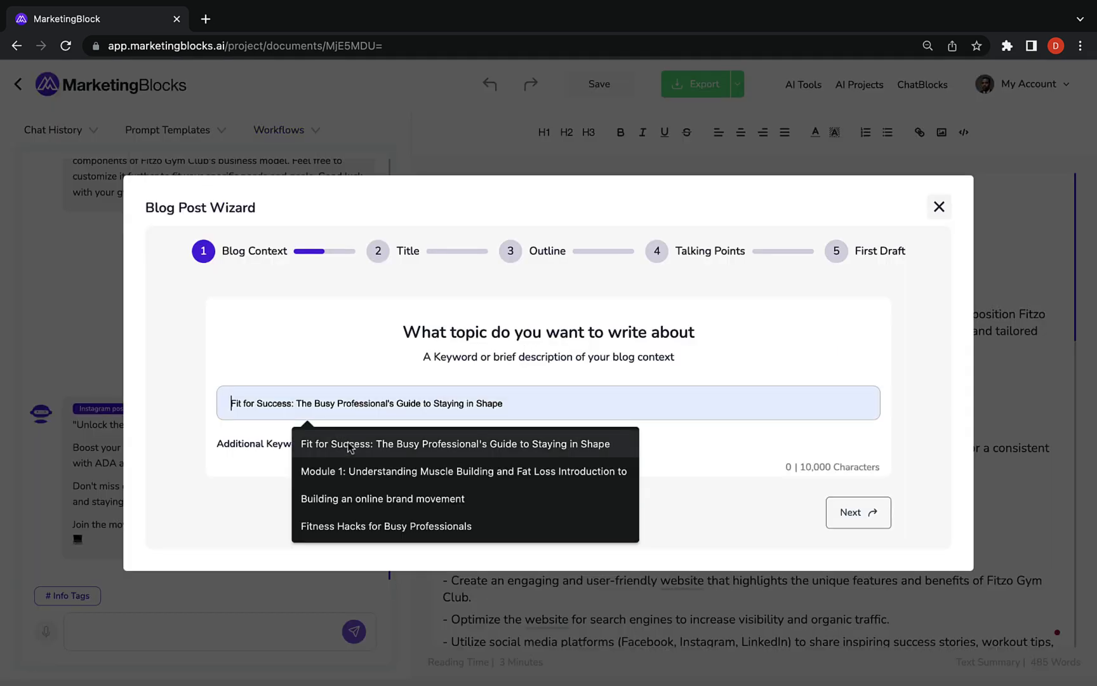
{"action": "left_click", "coordinate": [883, 516]}
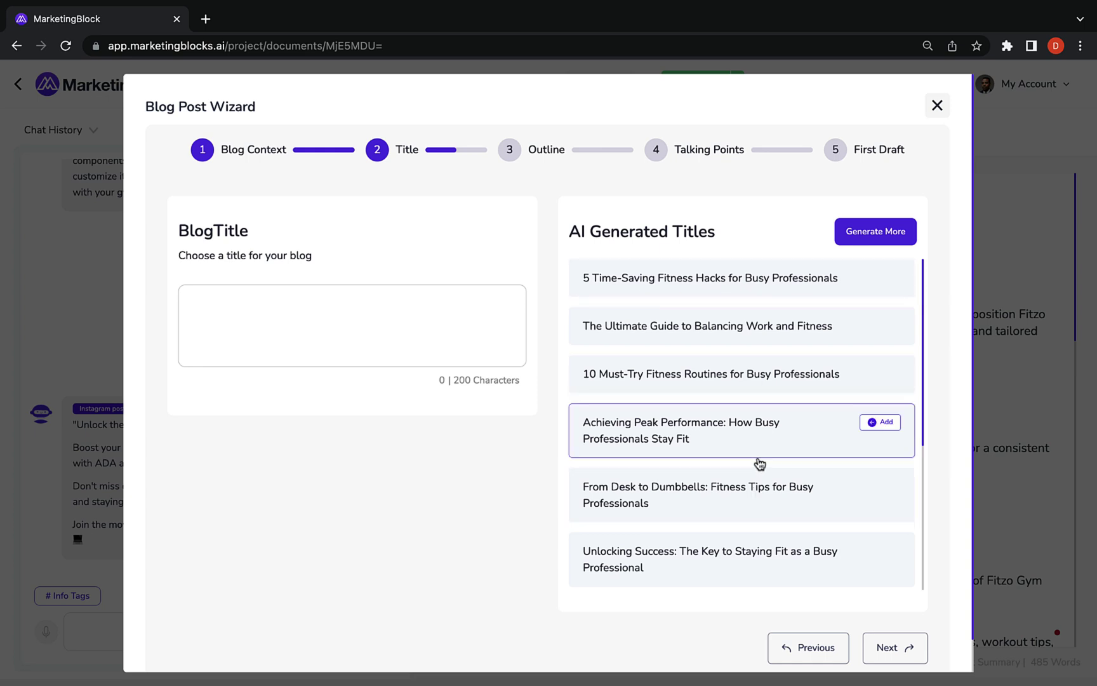
{"action": "left_click", "coordinate": [895, 647]}
Edit and try reordering the blog outline headings
{"action": "scroll", "coordinate": [290, 536], "scroll_direction": "down", "scroll_amount": 1}
{"action": "scroll", "coordinate": [261, 413], "scroll_direction": "up", "scroll_amount": 1}
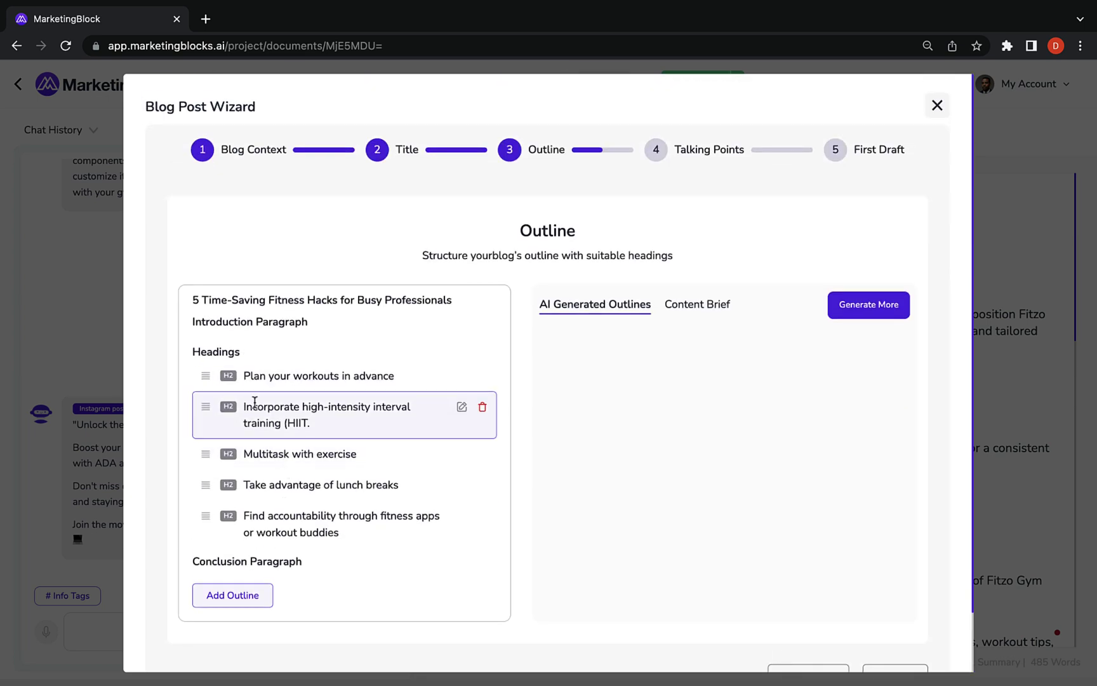
{"action": "left_click", "coordinate": [462, 375]}
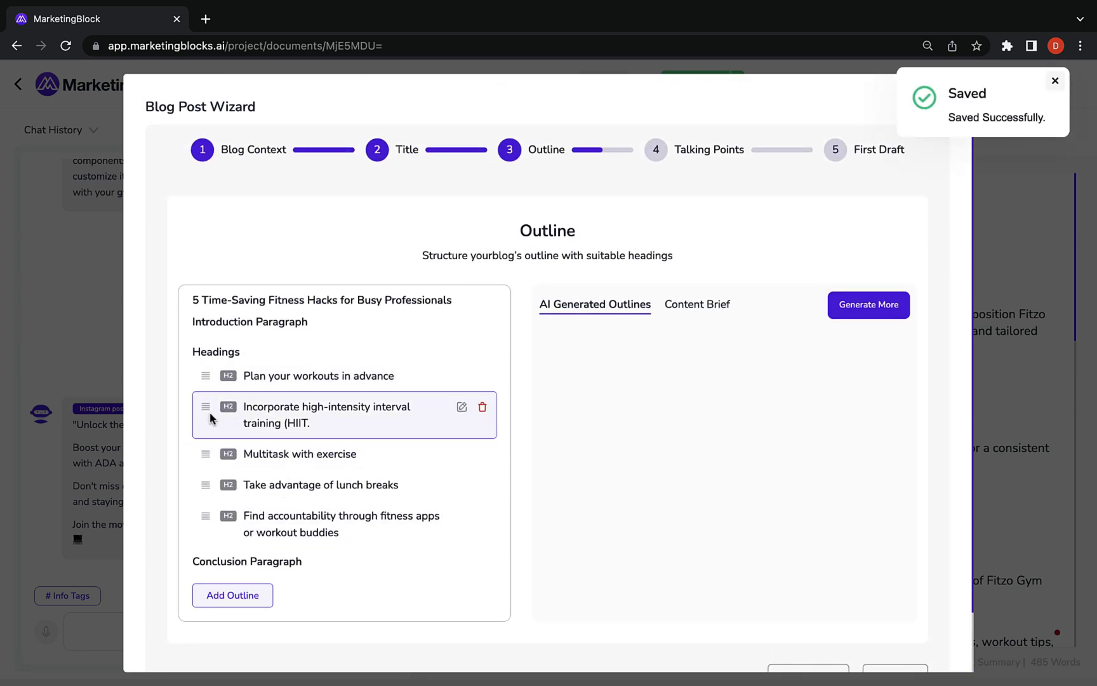
{"action": "left_click_drag", "start_coordinate": [206, 410], "coordinate": [271, 602]}
{"action": "scroll", "coordinate": [571, 609], "scroll_direction": "down", "scroll_amount": 2}
{"action": "left_click", "coordinate": [893, 623]}
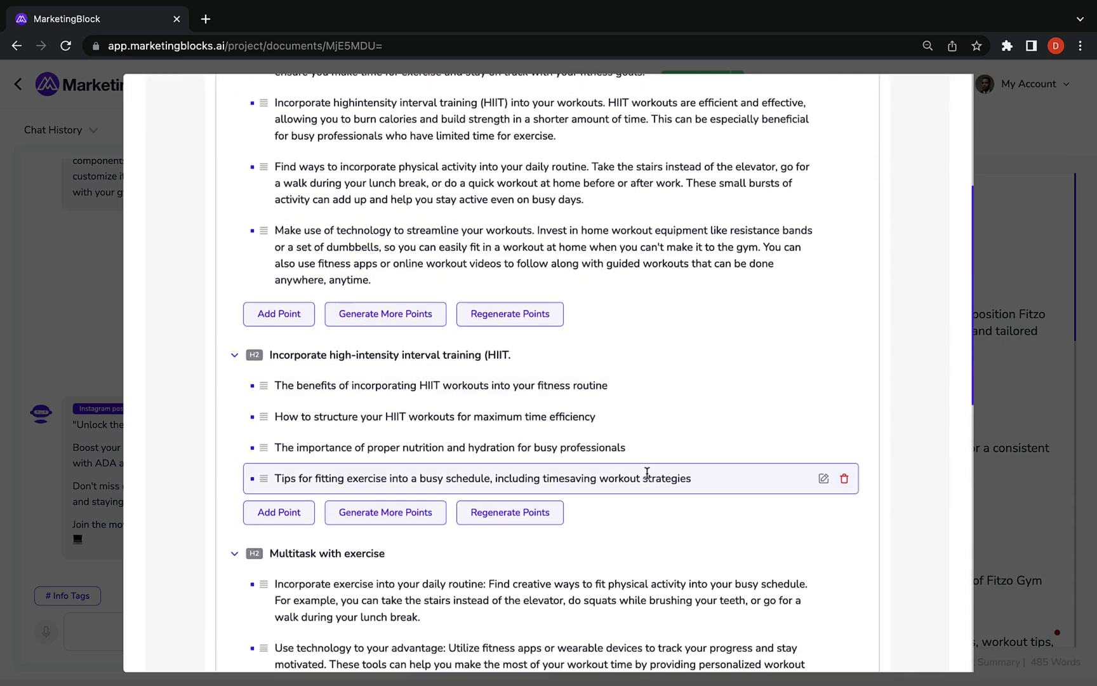
Edit the first talking point and generate more talking points for the first heading
{"action": "scroll", "coordinate": [647, 472], "scroll_direction": "down", "scroll_amount": 8}
{"action": "scroll", "coordinate": [647, 478], "scroll_direction": "up", "scroll_amount": 14}
{"action": "left_click_drag", "start_coordinate": [257, 362], "coordinate": [269, 358]}
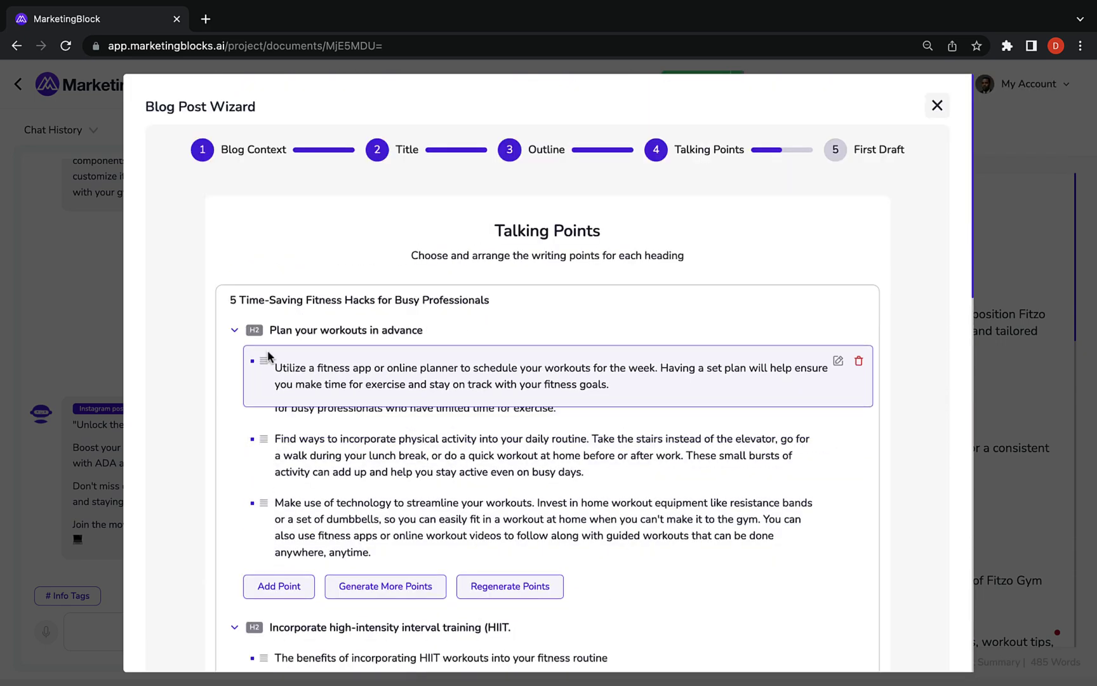
{"action": "left_click", "coordinate": [823, 360]}
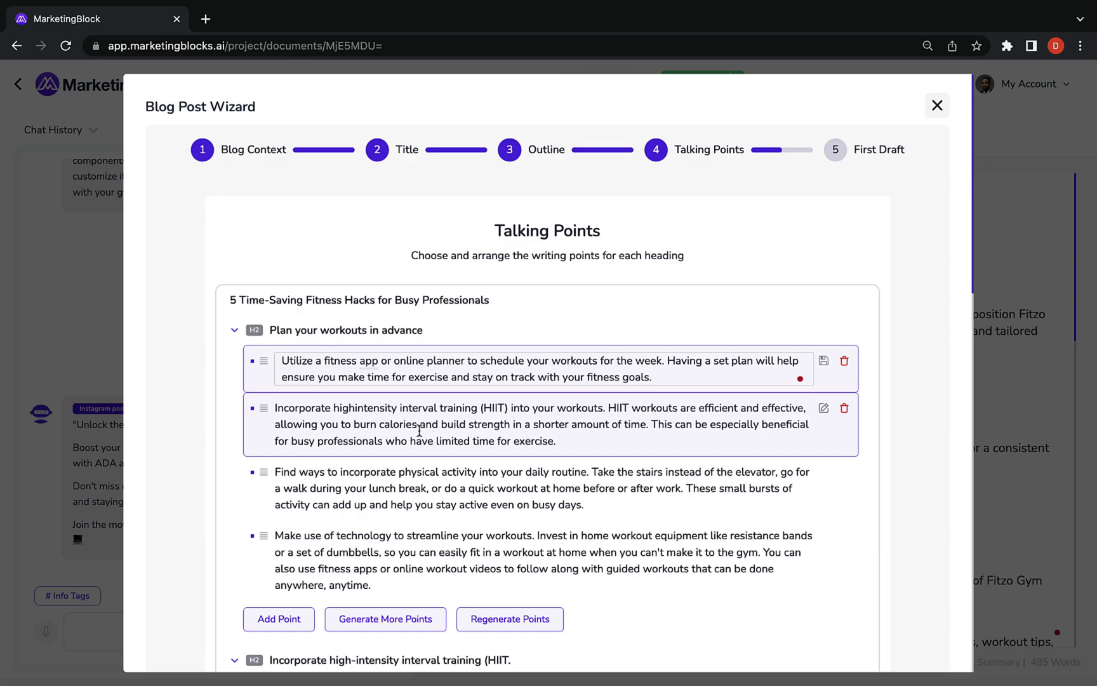
{"action": "scroll", "coordinate": [331, 497], "scroll_direction": "down", "scroll_amount": 3}
{"action": "scroll", "coordinate": [332, 498], "scroll_direction": "up", "scroll_amount": 3}
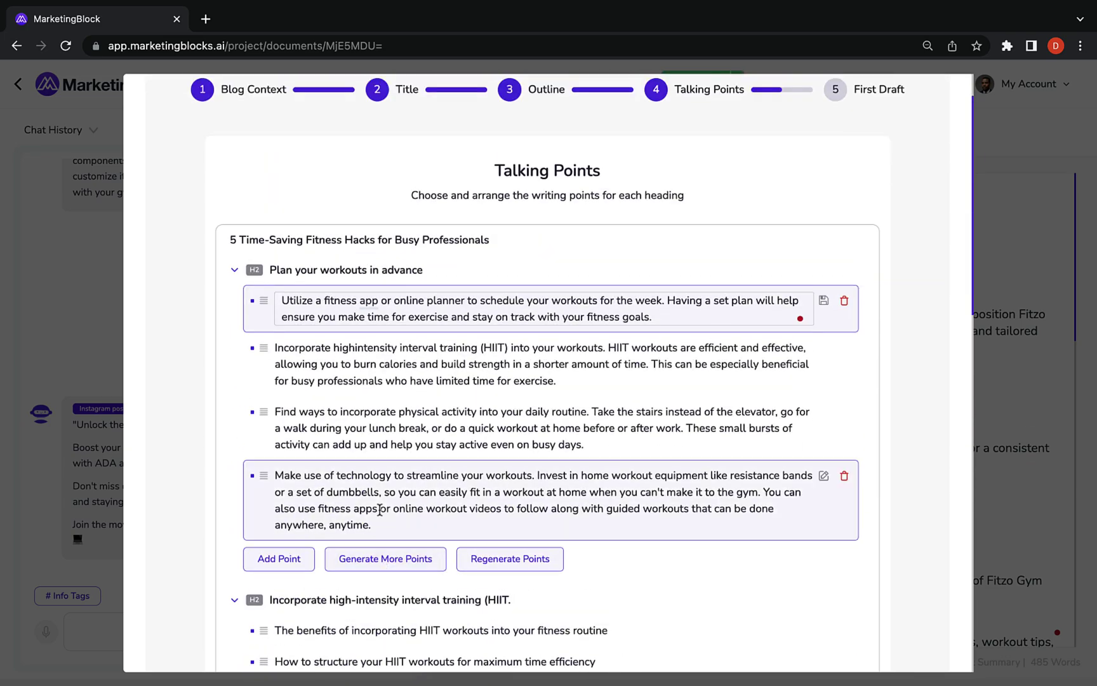
{"action": "left_click", "coordinate": [410, 559]}
{"action": "scroll", "coordinate": [407, 555], "scroll_direction": "down", "scroll_amount": 15}
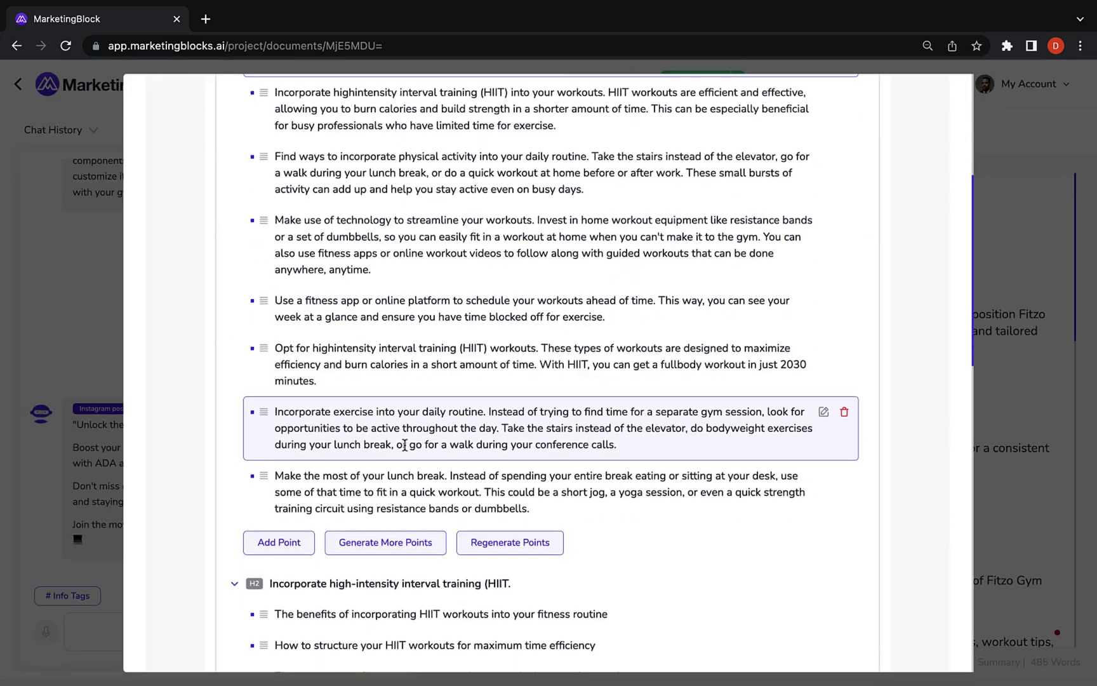
Advance to the full first draft and scroll through it
{"action": "left_click", "coordinate": [849, 613]}
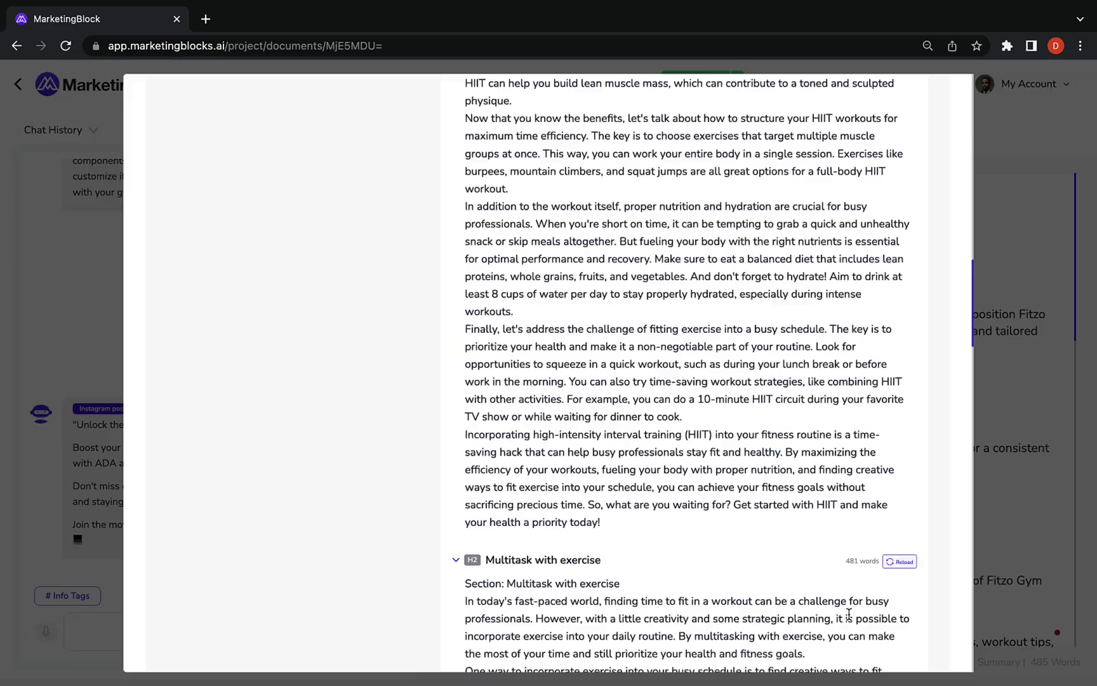
{"action": "scroll", "coordinate": [832, 492], "scroll_direction": "down", "scroll_amount": 15}
{"action": "scroll", "coordinate": [832, 494], "scroll_direction": "down", "scroll_amount": 10}
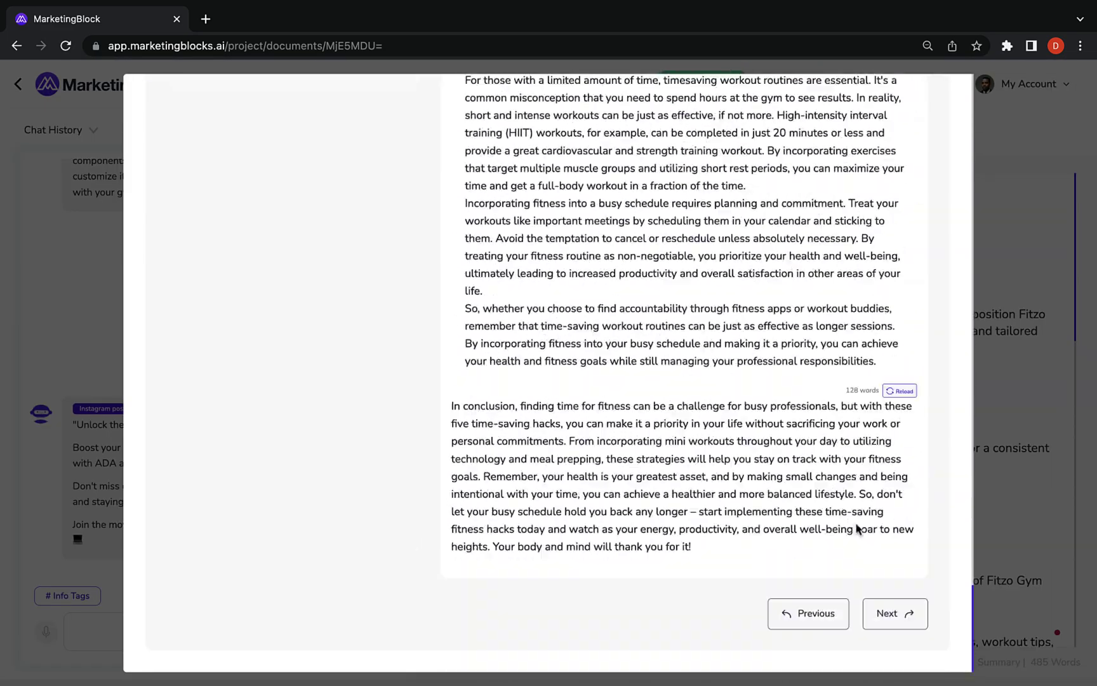
Bold the blog title and make Introduction an H2 heading
{"action": "left_click", "coordinate": [892, 613]}
{"action": "left_click_drag", "start_coordinate": [443, 204], "coordinate": [909, 205]}
{"action": "left_click", "coordinate": [617, 136]}
{"action": "left_click_drag", "start_coordinate": [443, 262], "coordinate": [517, 262]}
{"action": "left_click", "coordinate": [566, 133]}
Insert the battle-rope fitness stock photo into the post
{"action": "left_click", "coordinate": [943, 134]}
{"action": "left_click", "coordinate": [571, 240]}
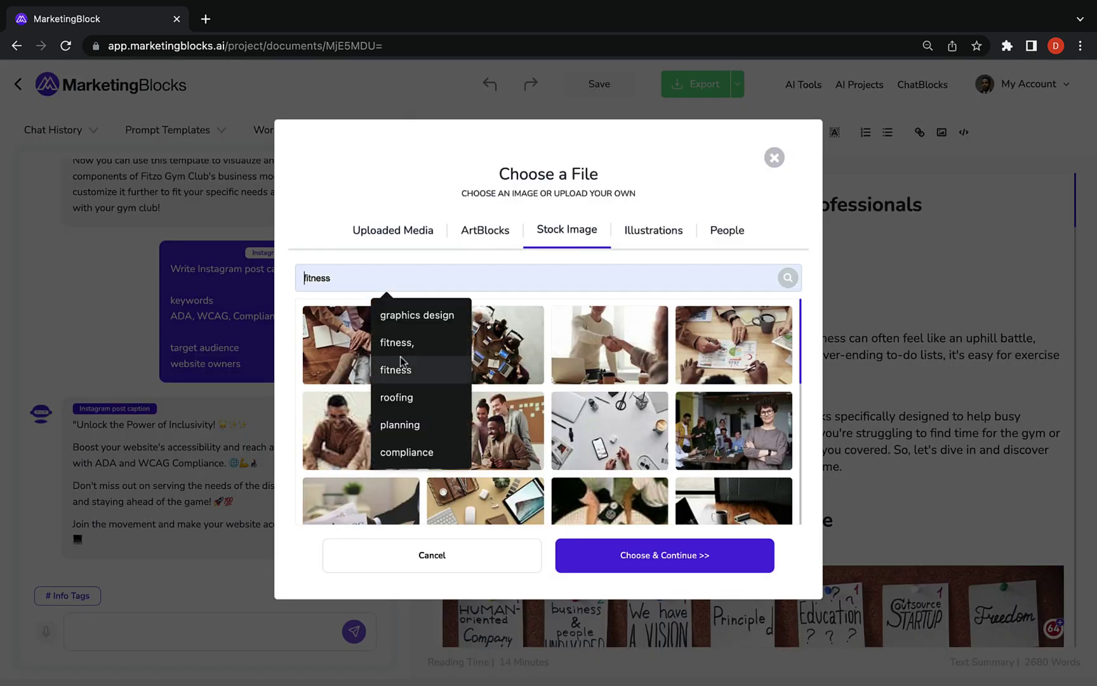
{"action": "scroll", "coordinate": [546, 407], "scroll_direction": "down", "scroll_amount": 5}
{"action": "left_click", "coordinate": [590, 346]}
{"action": "left_click", "coordinate": [643, 555]}
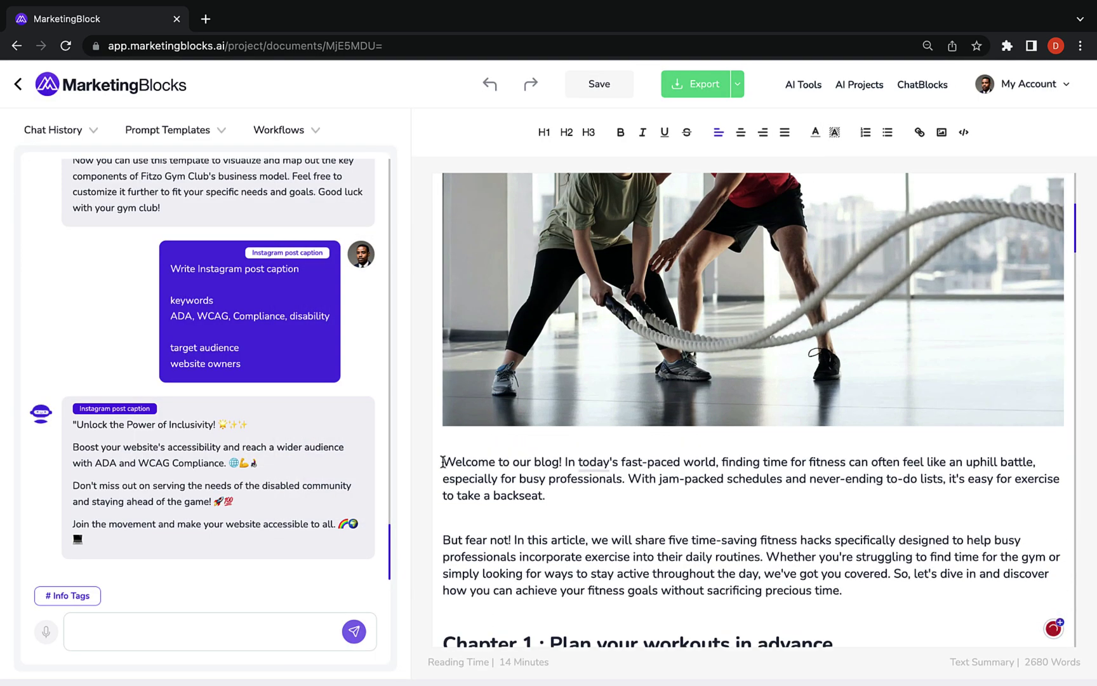
{"action": "left_click_drag", "start_coordinate": [444, 462], "coordinate": [540, 497]}
{"action": "left_click", "coordinate": [581, 502]}
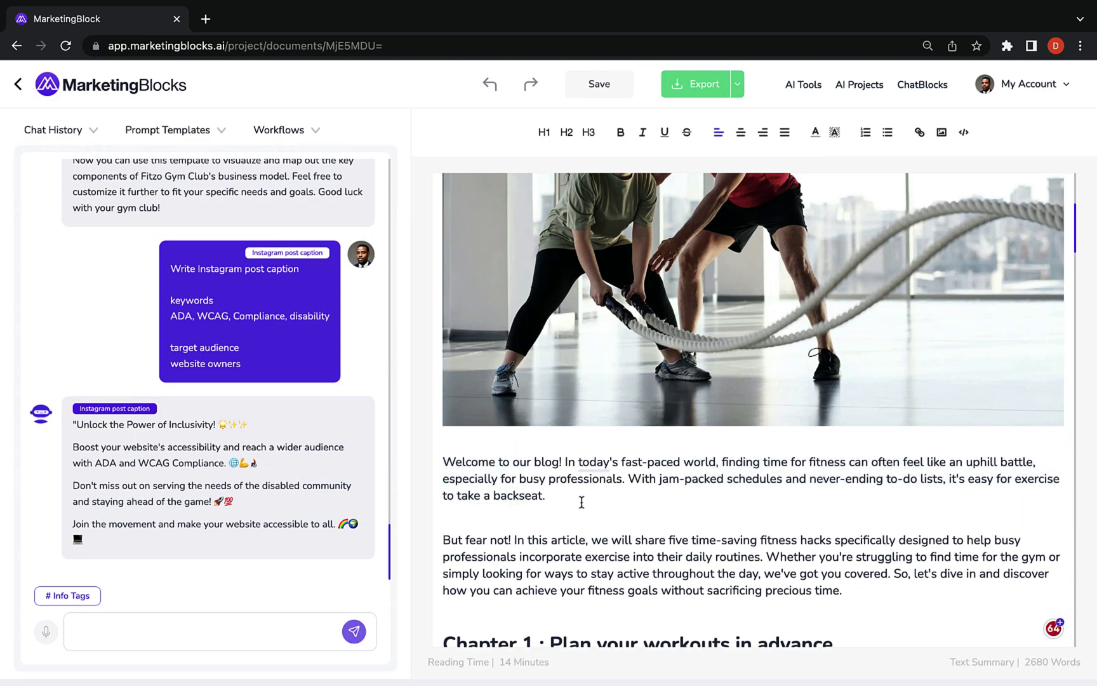
Save the post and copy the Fitzo Gym Club document's share link
{"action": "left_click", "coordinate": [736, 88]}
{"action": "left_click", "coordinate": [601, 89]}
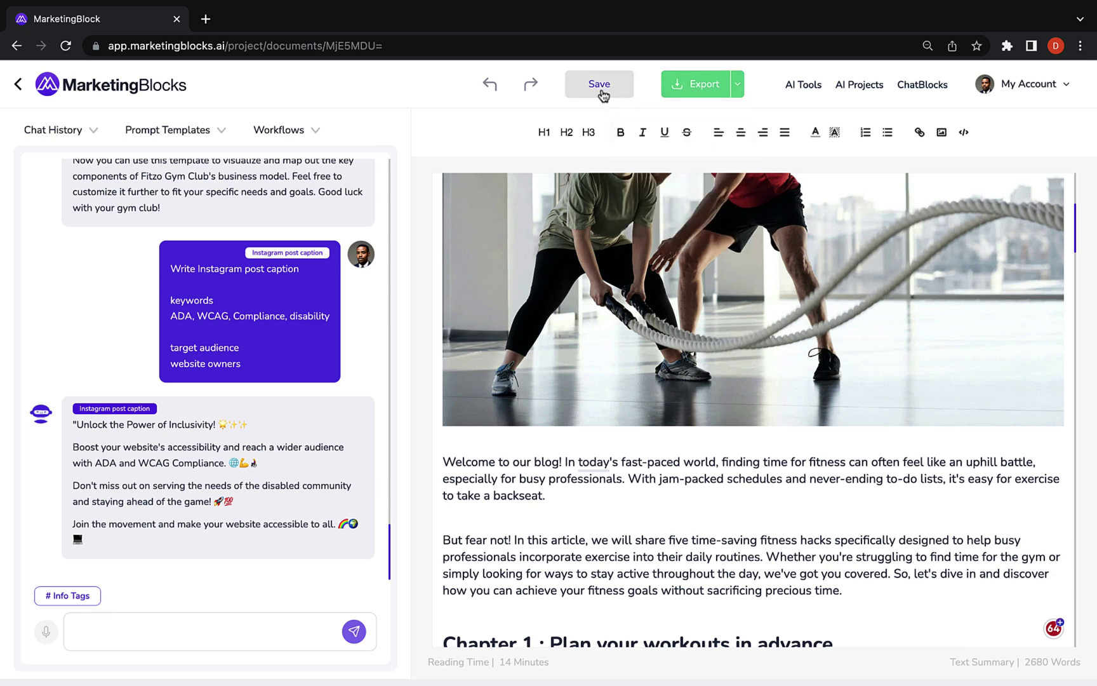
{"action": "left_click", "coordinate": [19, 89]}
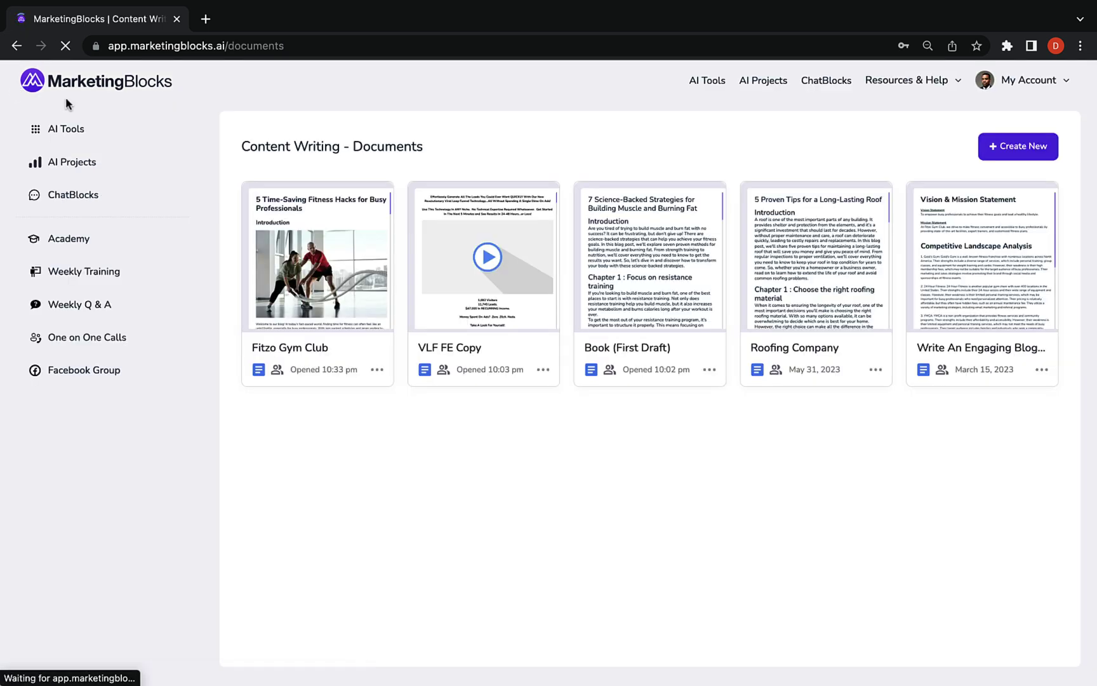
{"action": "left_click", "coordinate": [377, 370]}
{"action": "left_click", "coordinate": [286, 246]}
{"action": "left_click", "coordinate": [764, 395]}
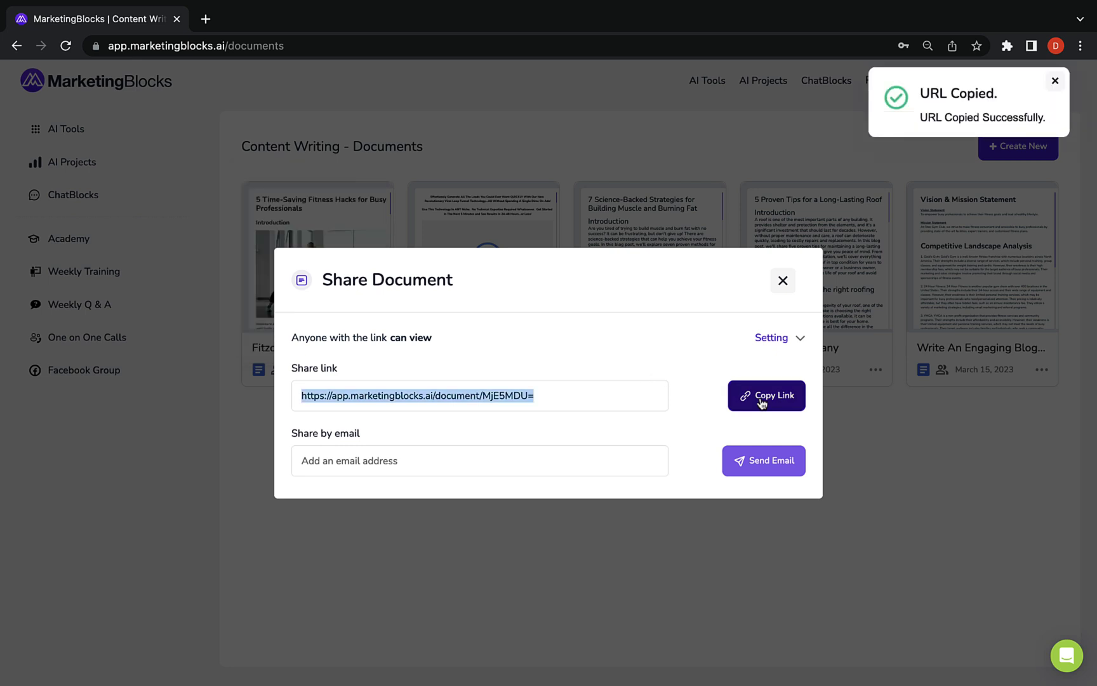
Enter Fitzo Gym Club as the product name and generate the landing page
{"action": "left_click", "coordinate": [785, 281]}
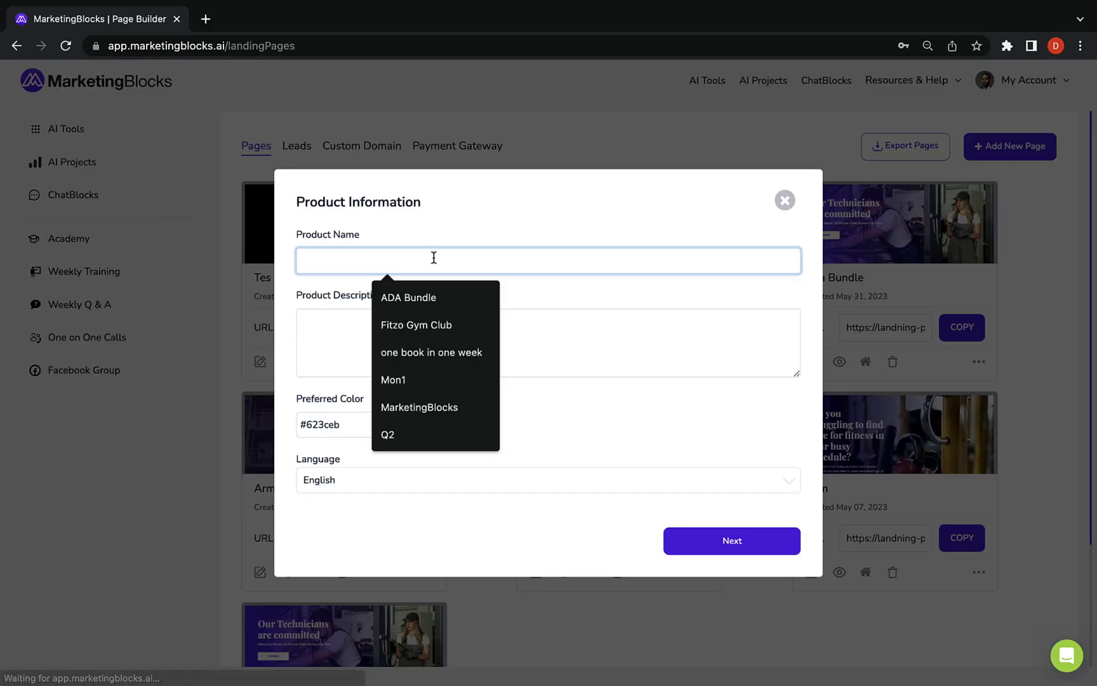
{"action": "type", "text": "Fitzo Gym Club"}
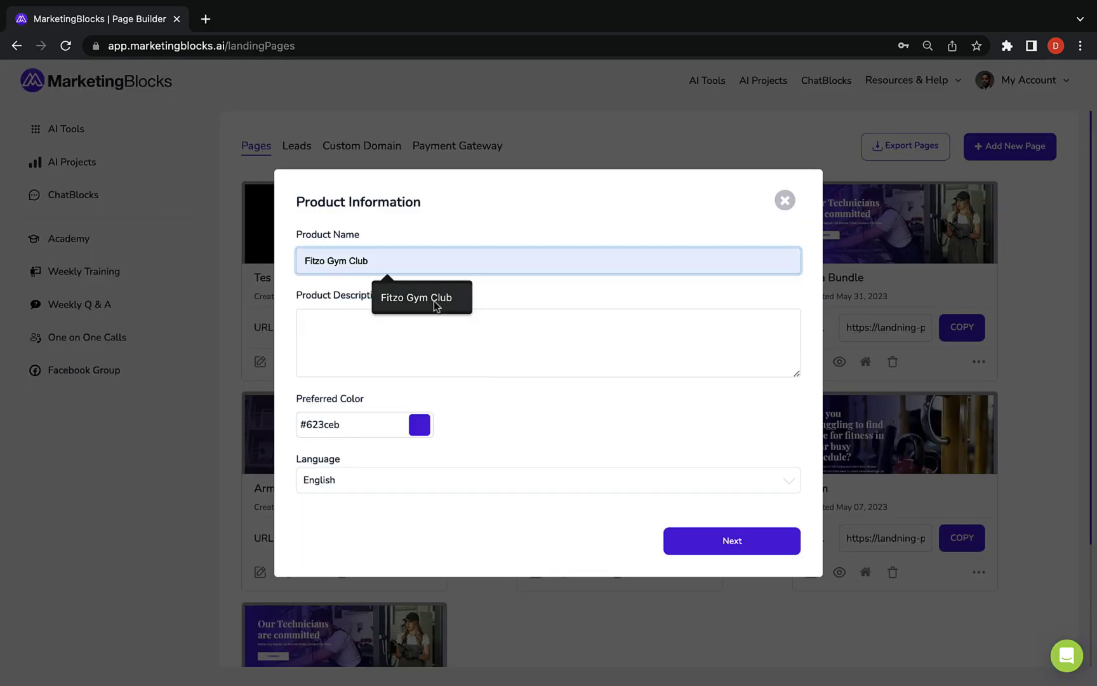
{"action": "left_click", "coordinate": [433, 299]}
{"action": "left_click", "coordinate": [388, 334]}
{"action": "left_click", "coordinate": [732, 540]}
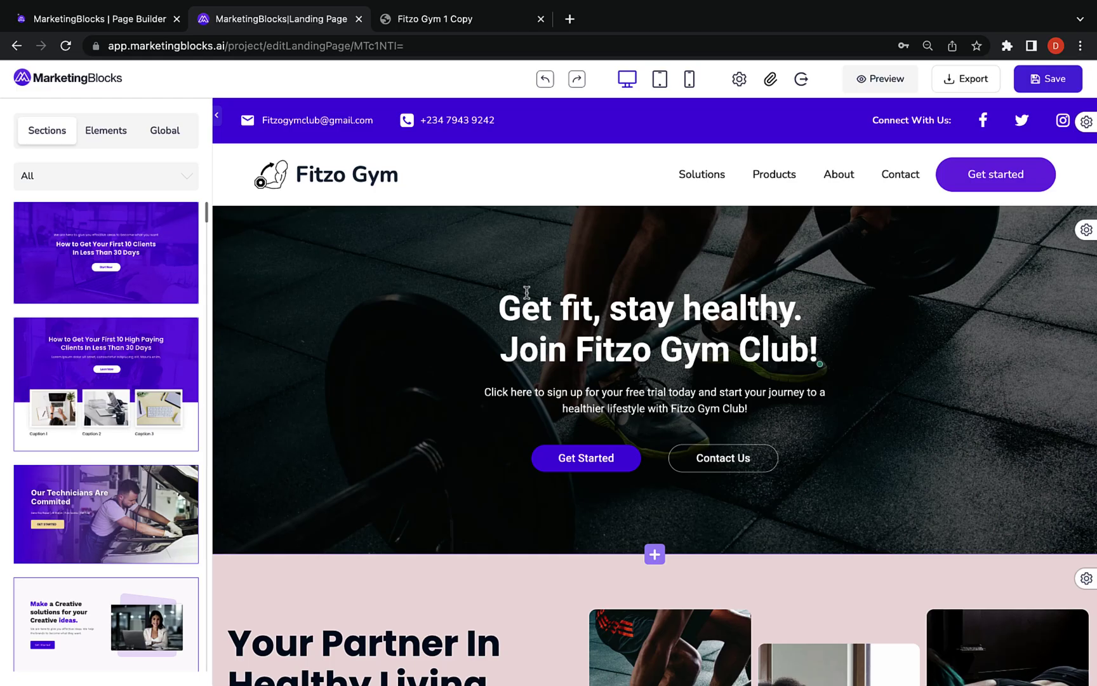
Review the generated page and select the workout photo in Your Partner section
{"action": "scroll", "coordinate": [527, 295], "scroll_direction": "down", "scroll_amount": 7}
{"action": "scroll", "coordinate": [527, 295], "scroll_direction": "down", "scroll_amount": 20}
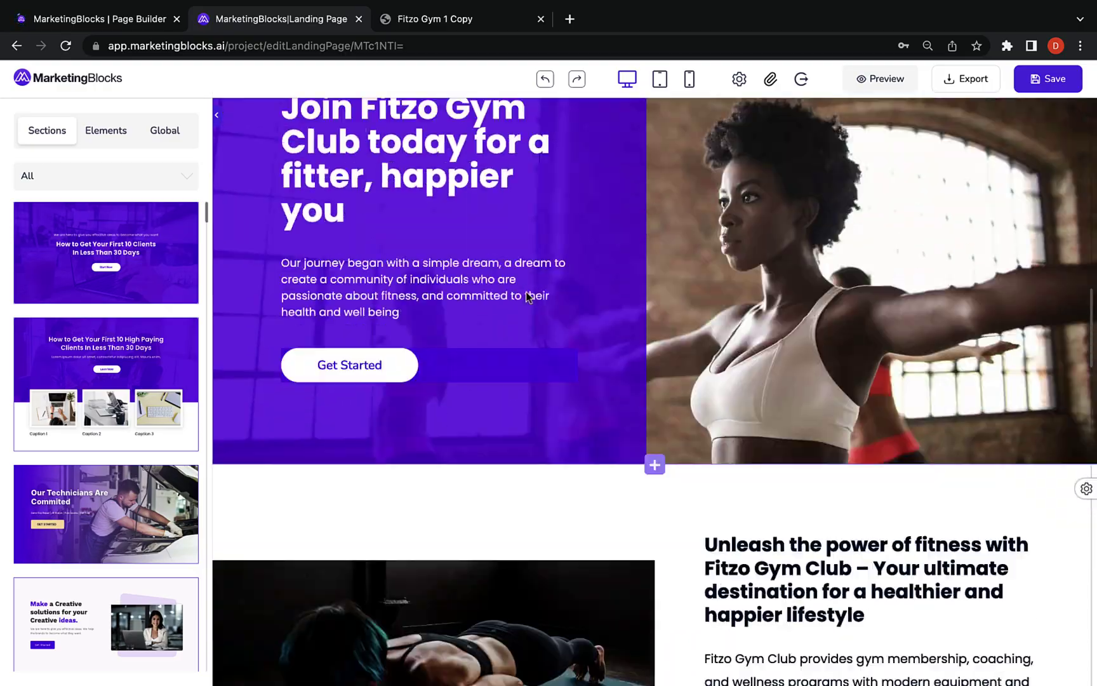
{"action": "scroll", "coordinate": [527, 292], "scroll_direction": "down", "scroll_amount": 20}
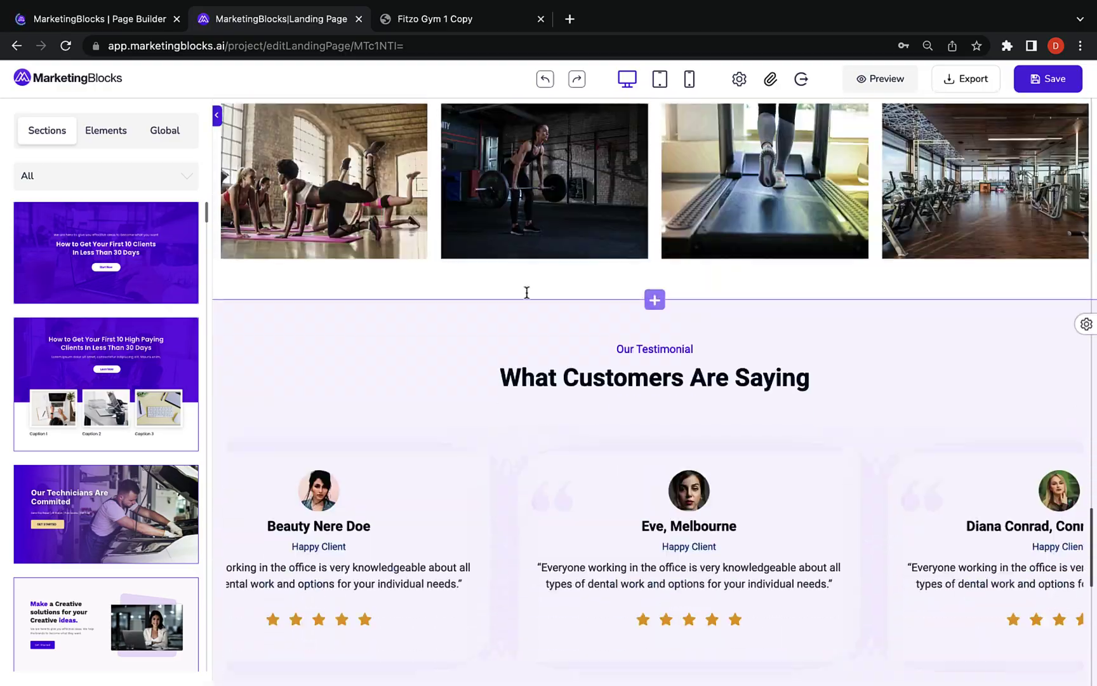
{"action": "scroll", "coordinate": [526, 296], "scroll_direction": "up", "scroll_amount": 20}
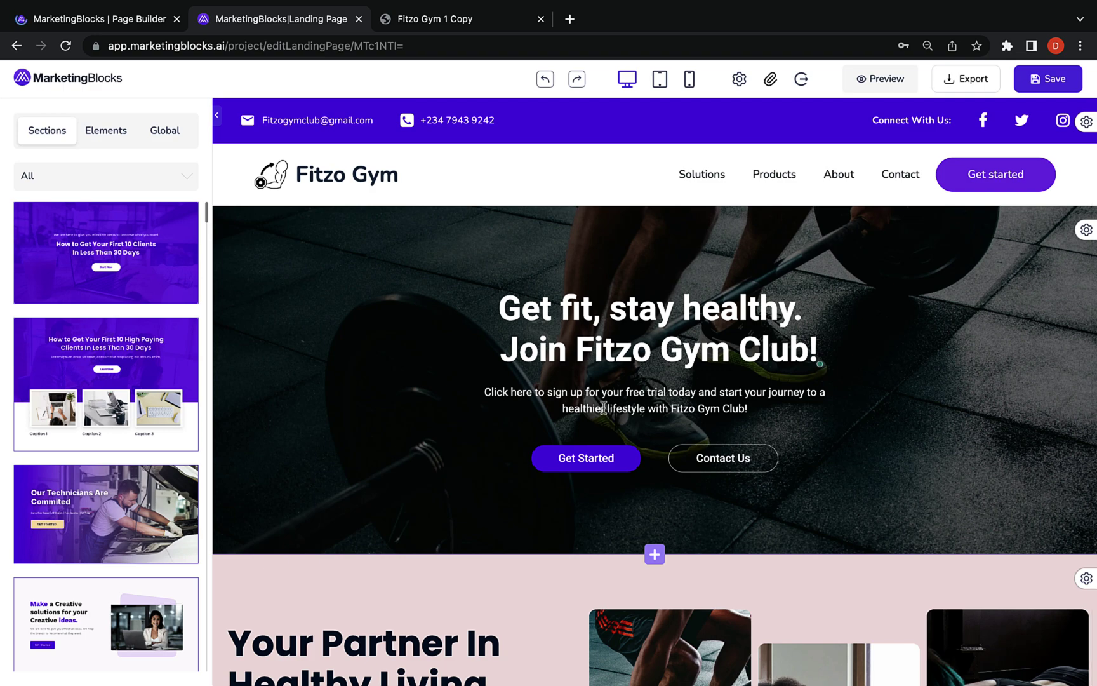
{"action": "scroll", "coordinate": [603, 406], "scroll_direction": "down", "scroll_amount": 5}
{"action": "left_click", "coordinate": [658, 421]}
Have AI rewrite the Transforming Lives heading
{"action": "scroll", "coordinate": [658, 421], "scroll_direction": "up", "scroll_amount": 1}
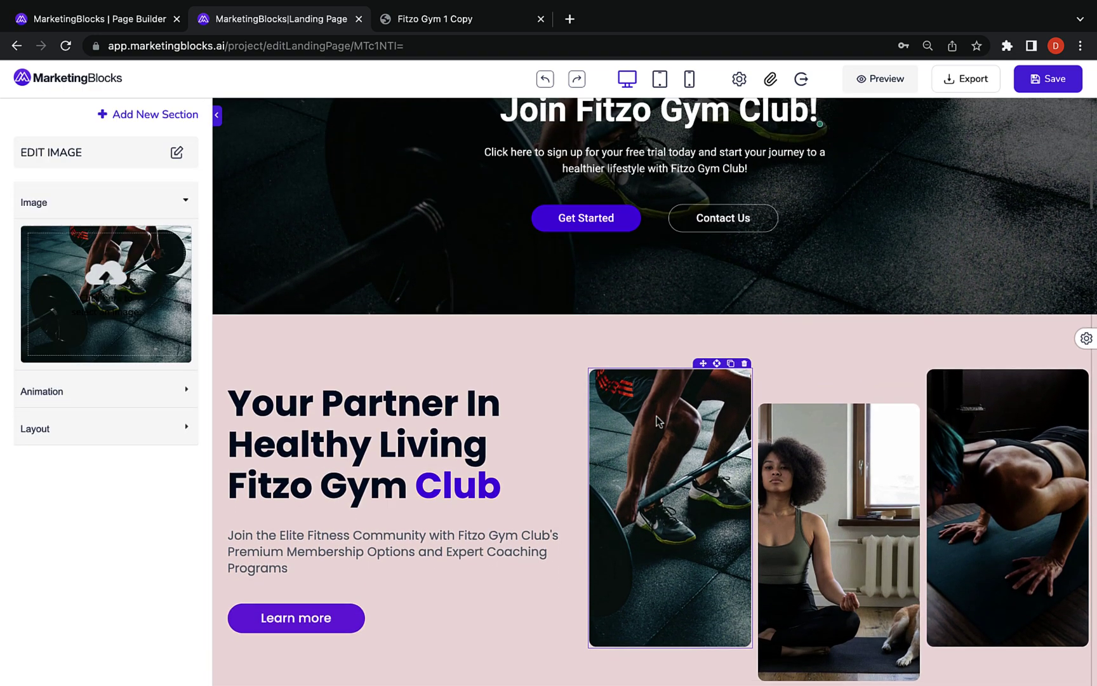
{"action": "scroll", "coordinate": [658, 421], "scroll_direction": "down", "scroll_amount": 6}
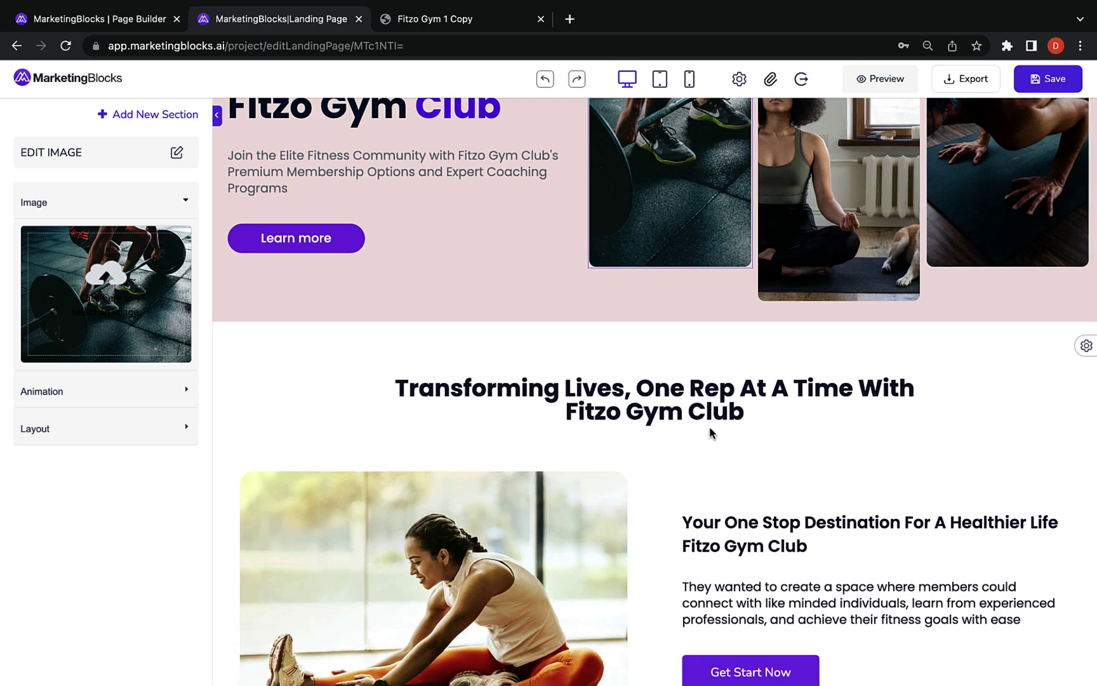
{"action": "left_click", "coordinate": [657, 395]}
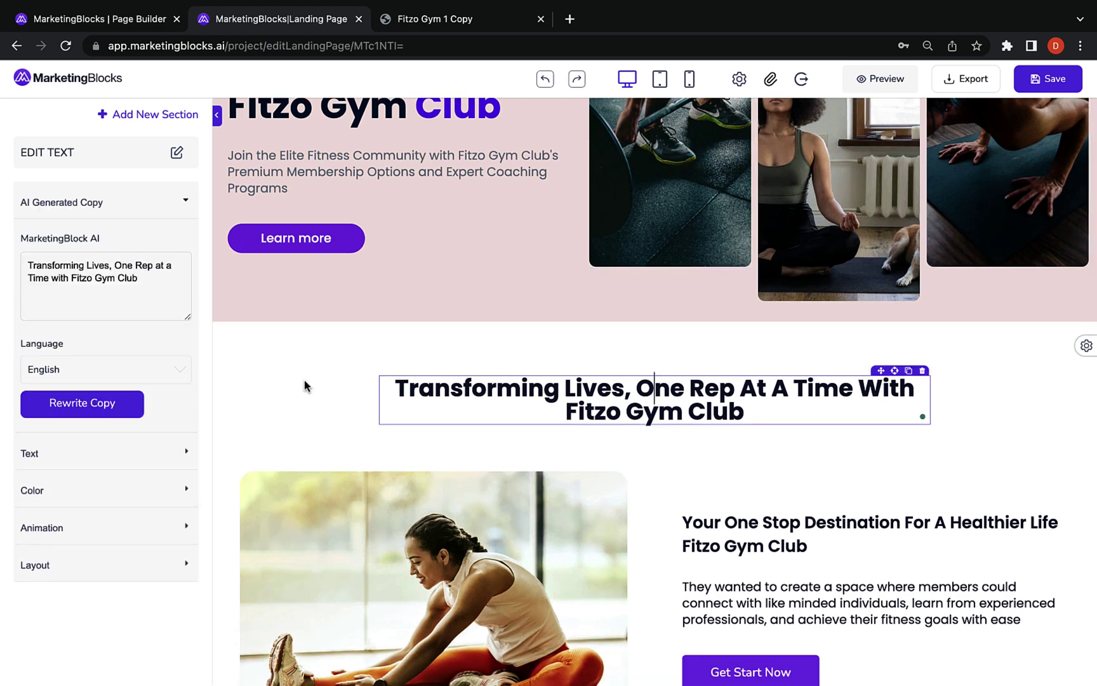
{"action": "left_click", "coordinate": [90, 407]}
{"action": "scroll", "coordinate": [531, 428], "scroll_direction": "down", "scroll_amount": 3}
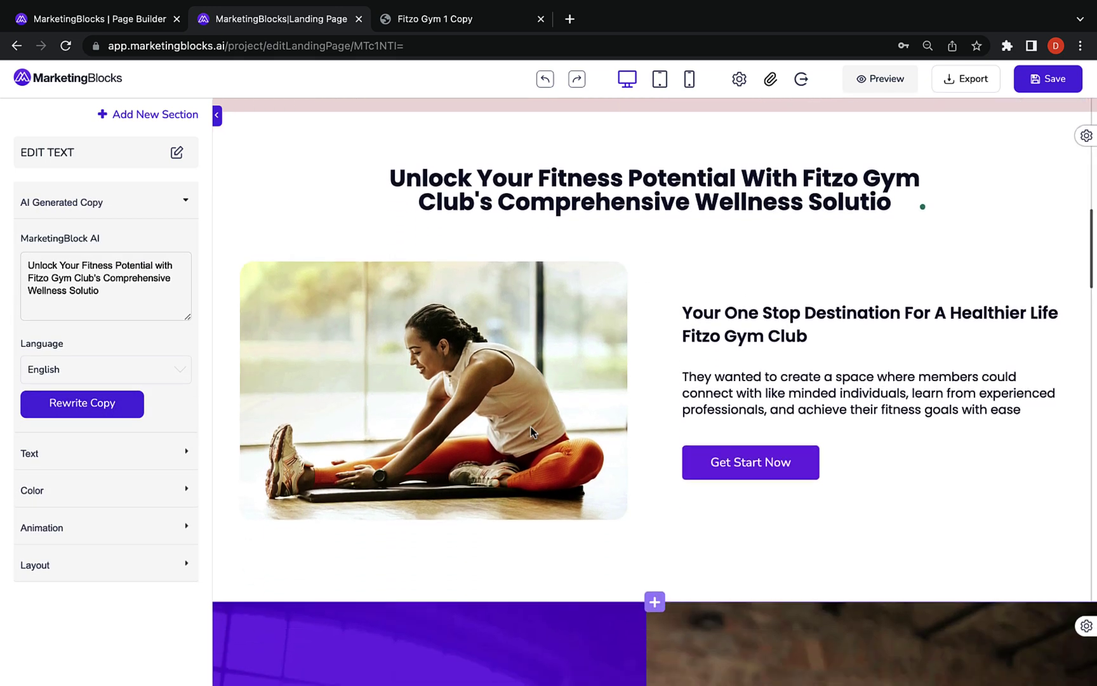
{"action": "left_click", "coordinate": [454, 397]}
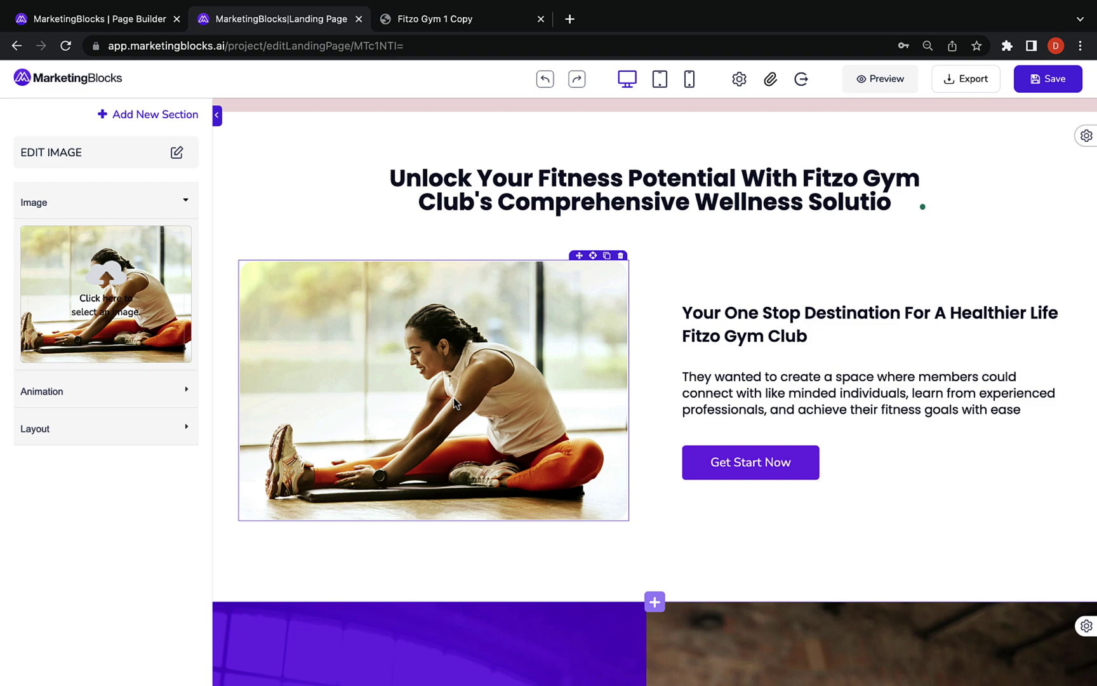
Browse the page and the available elements and global components
{"action": "scroll", "coordinate": [454, 398], "scroll_direction": "down", "scroll_amount": 7}
{"action": "scroll", "coordinate": [453, 399], "scroll_direction": "down", "scroll_amount": 3}
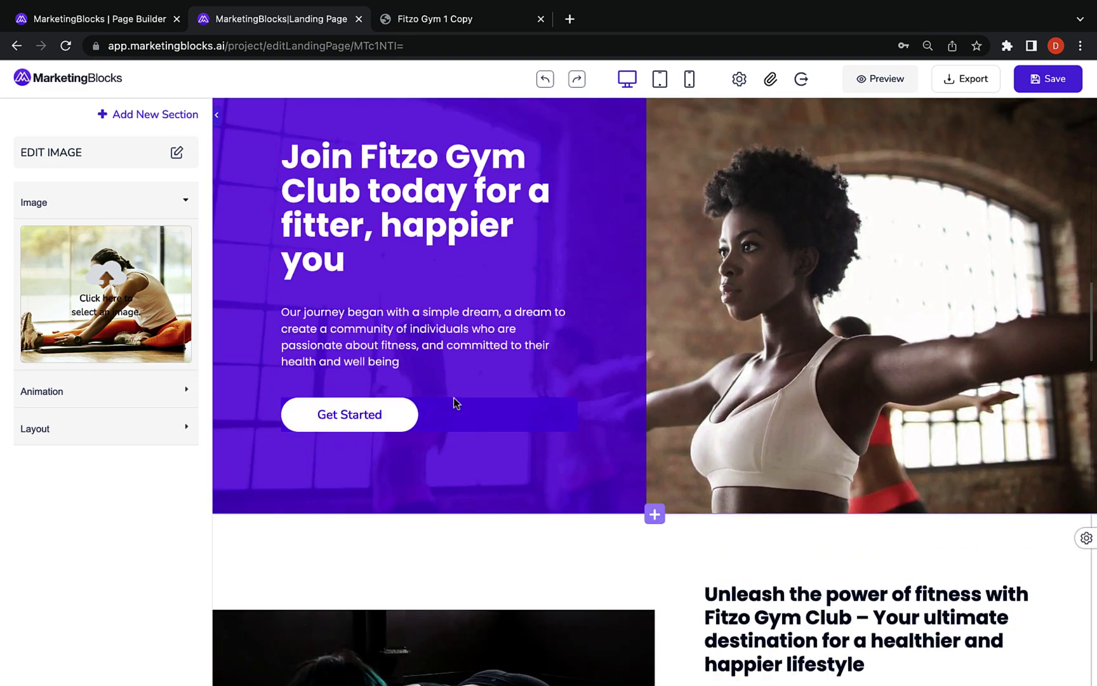
{"action": "scroll", "coordinate": [454, 400], "scroll_direction": "up", "scroll_amount": 15}
{"action": "scroll", "coordinate": [112, 326], "scroll_direction": "down", "scroll_amount": 20}
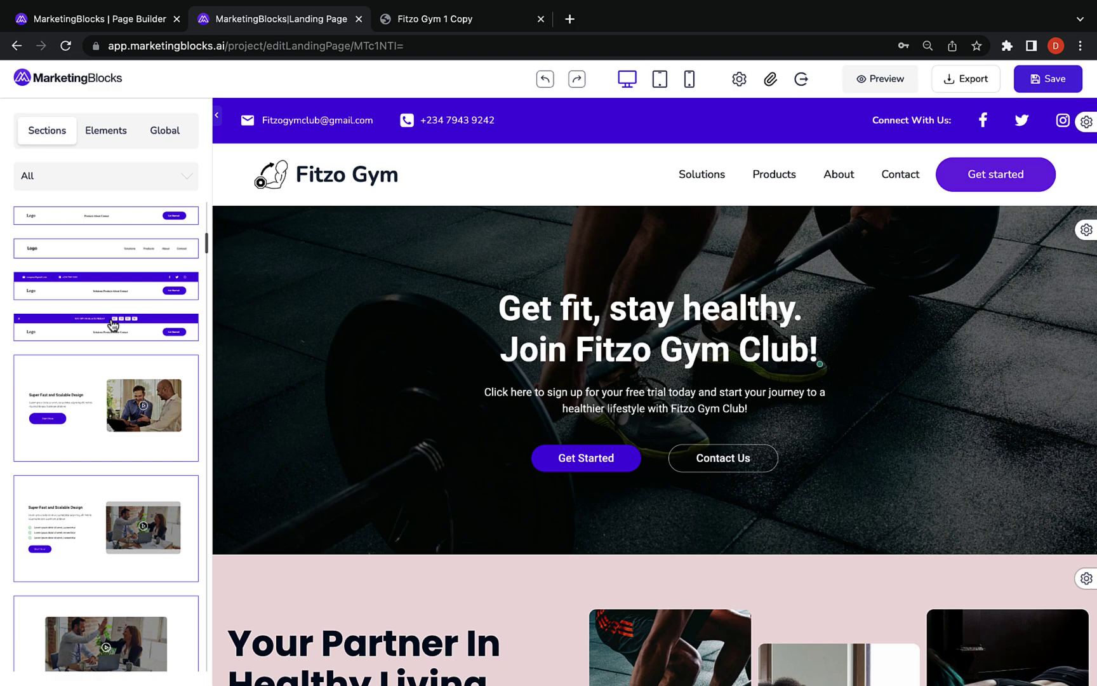
{"action": "scroll", "coordinate": [112, 325], "scroll_direction": "down", "scroll_amount": 20}
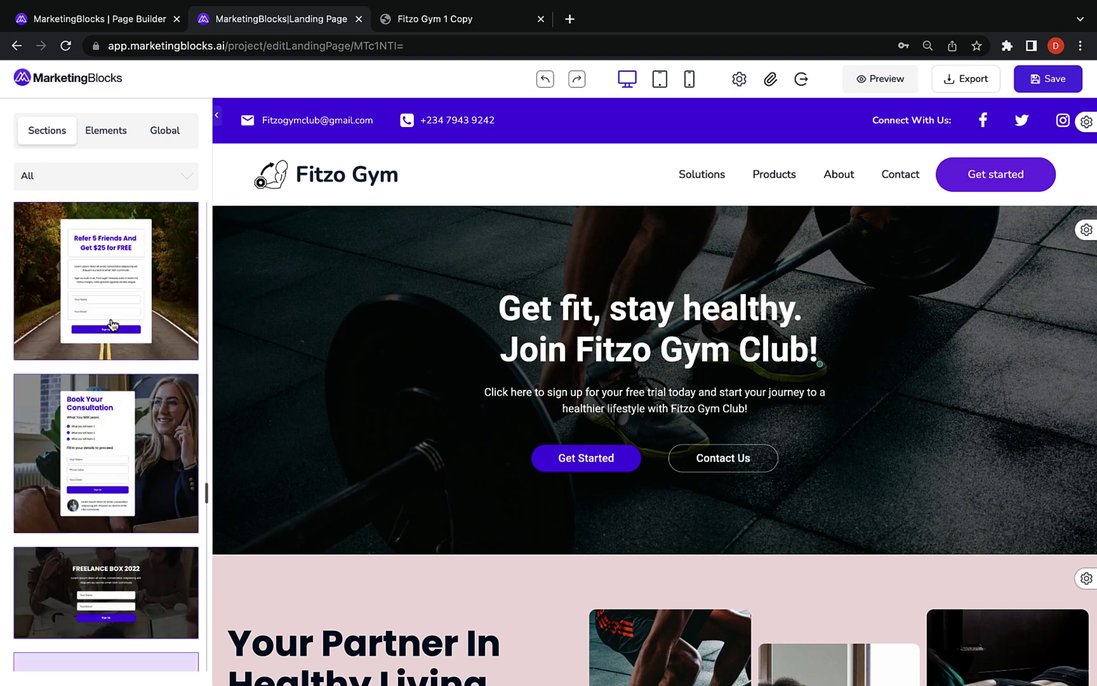
{"action": "scroll", "coordinate": [112, 325], "scroll_direction": "down", "scroll_amount": 5}
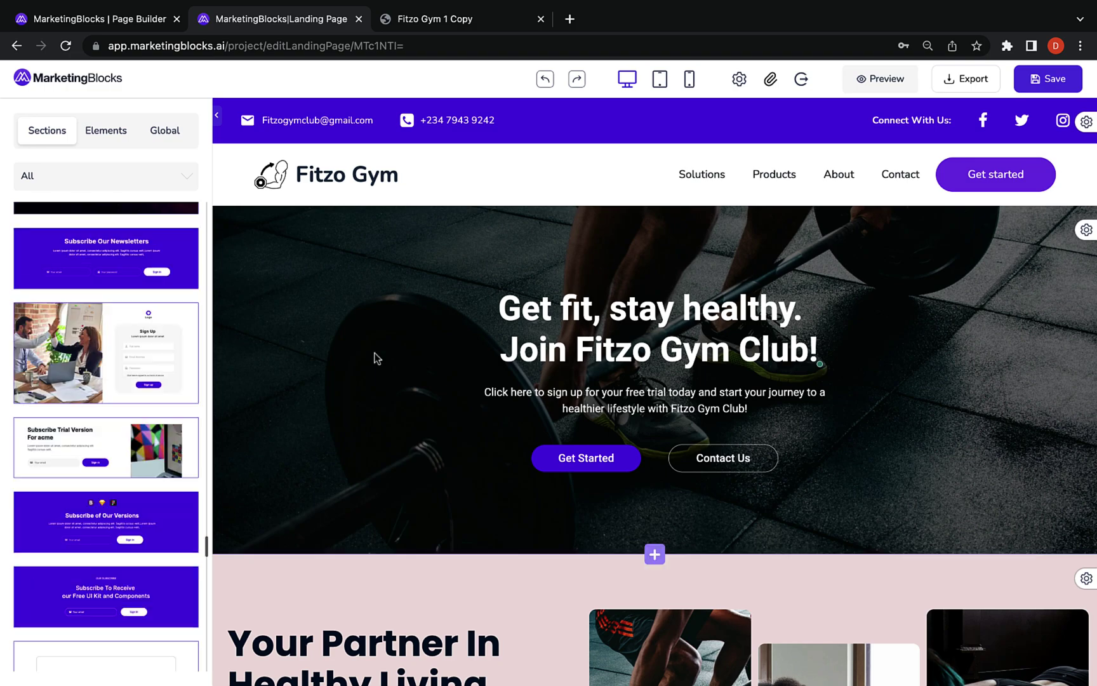
{"action": "scroll", "coordinate": [580, 463], "scroll_direction": "down", "scroll_amount": 12}
{"action": "left_click", "coordinate": [106, 131]}
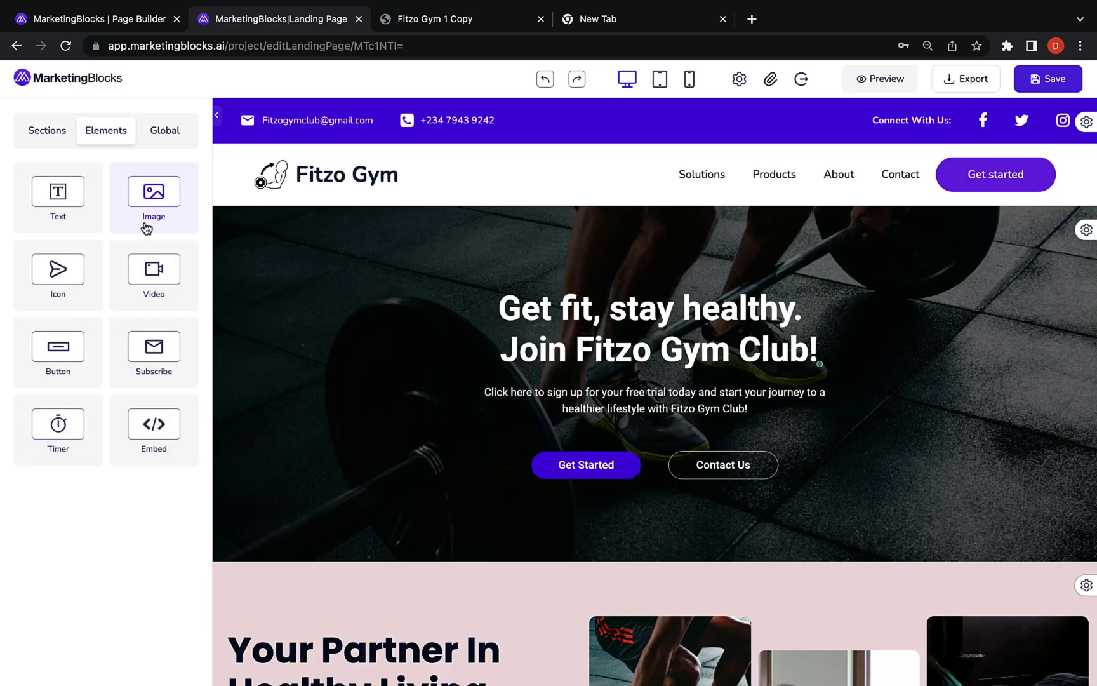
{"action": "left_click", "coordinate": [165, 131]}
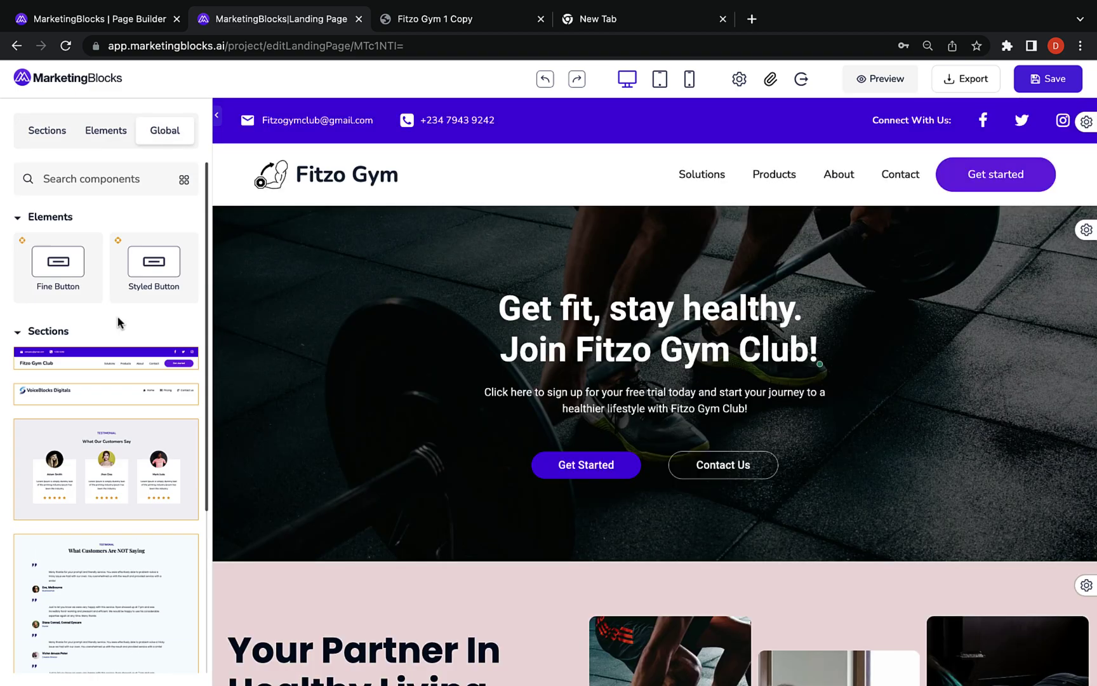
Save the Your Partner In Healthy Living section as a global component
{"action": "scroll", "coordinate": [503, 420], "scroll_direction": "down", "scroll_amount": 5}
{"action": "left_click", "coordinate": [1086, 253]}
{"action": "left_click", "coordinate": [956, 334]}
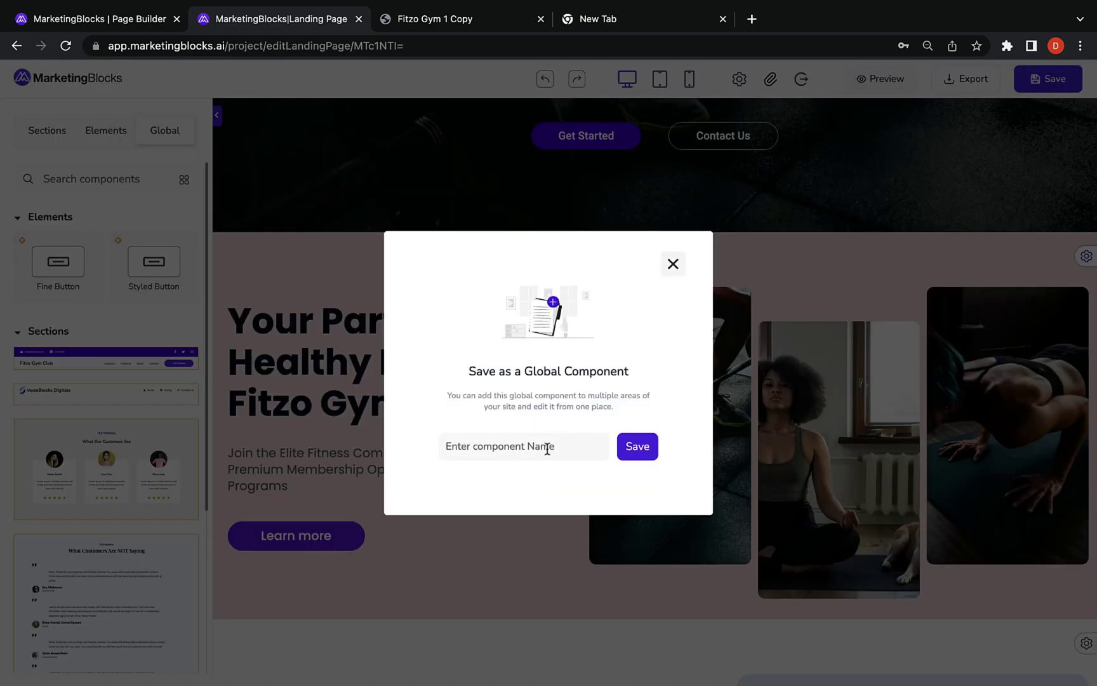
{"action": "left_click", "coordinate": [637, 446]}
Drag a new image-and-text section template onto the page
{"action": "scroll", "coordinate": [402, 423], "scroll_direction": "down", "scroll_amount": 15}
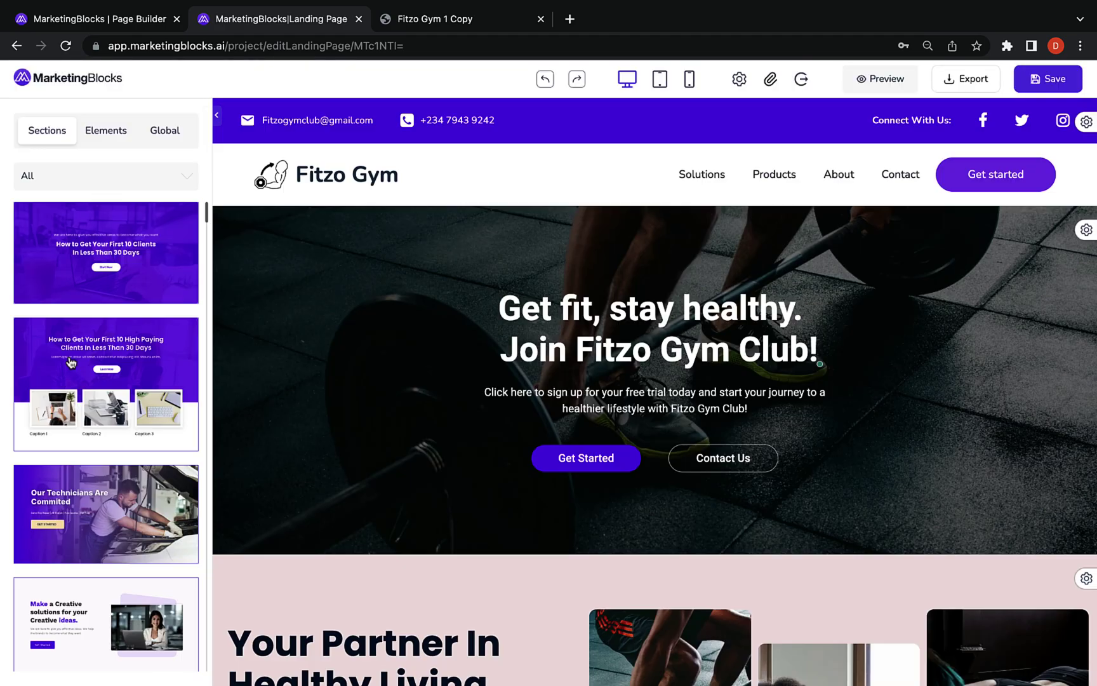
{"action": "scroll", "coordinate": [323, 425], "scroll_direction": "down", "scroll_amount": 15}
{"action": "scroll", "coordinate": [106, 445], "scroll_direction": "down", "scroll_amount": 5}
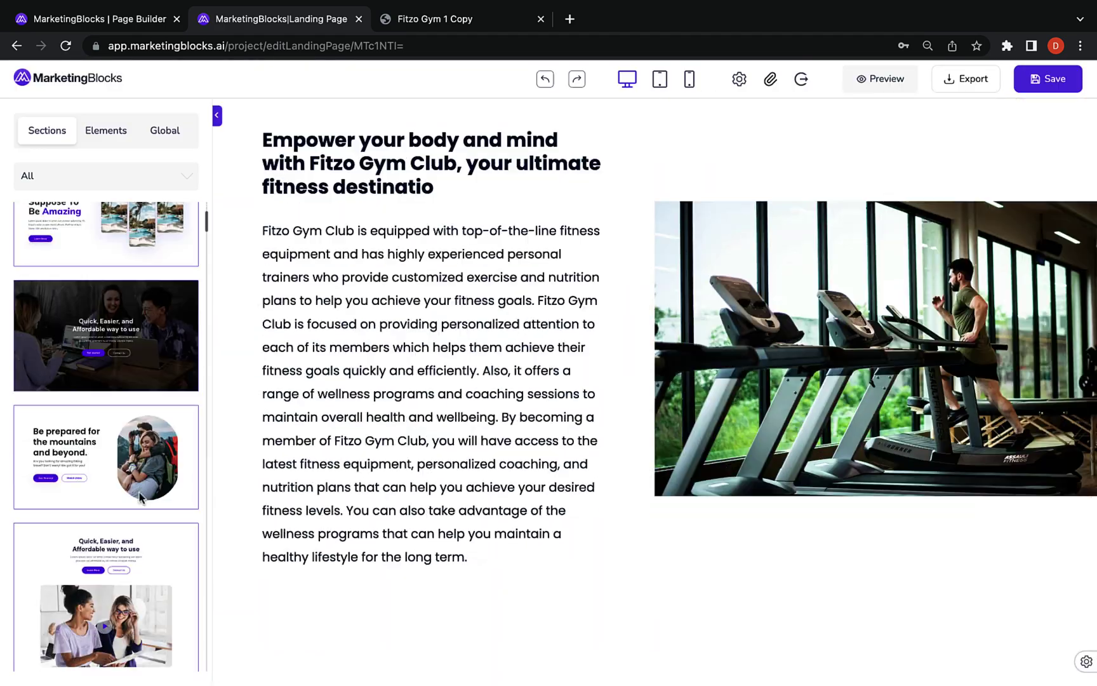
{"action": "left_click_drag", "start_coordinate": [106, 362], "coordinate": [388, 302]}
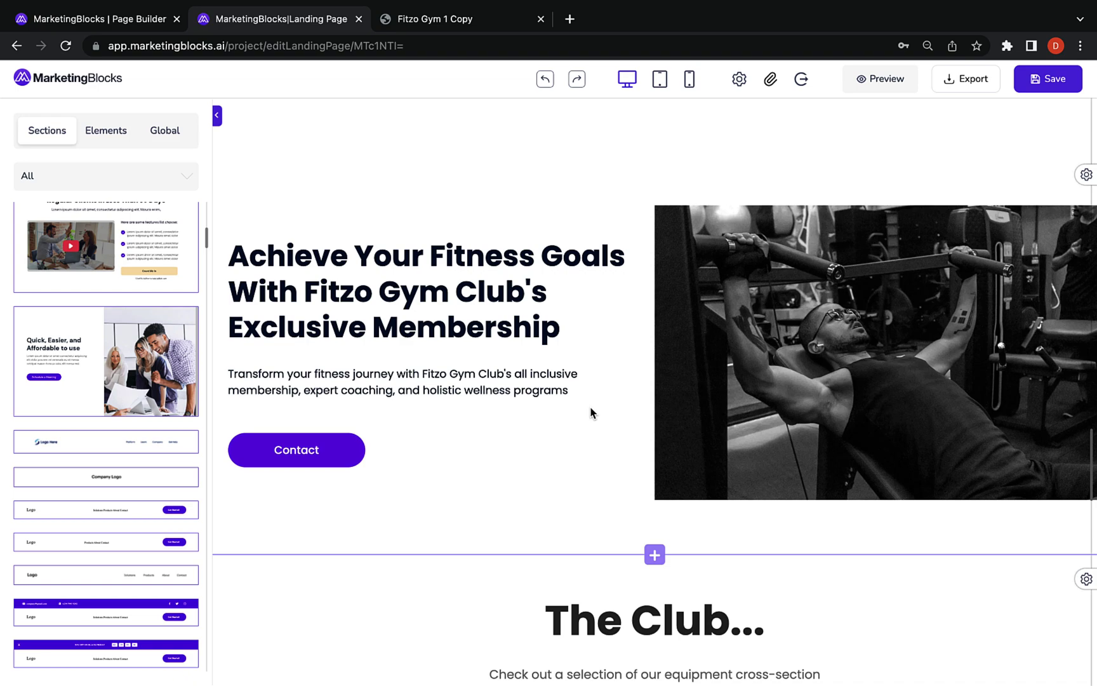
{"action": "scroll", "coordinate": [591, 414], "scroll_direction": "down", "scroll_amount": 2}
{"action": "scroll", "coordinate": [123, 468], "scroll_direction": "down", "scroll_amount": 5}
{"action": "left_click_drag", "start_coordinate": [124, 469], "coordinate": [550, 515]}
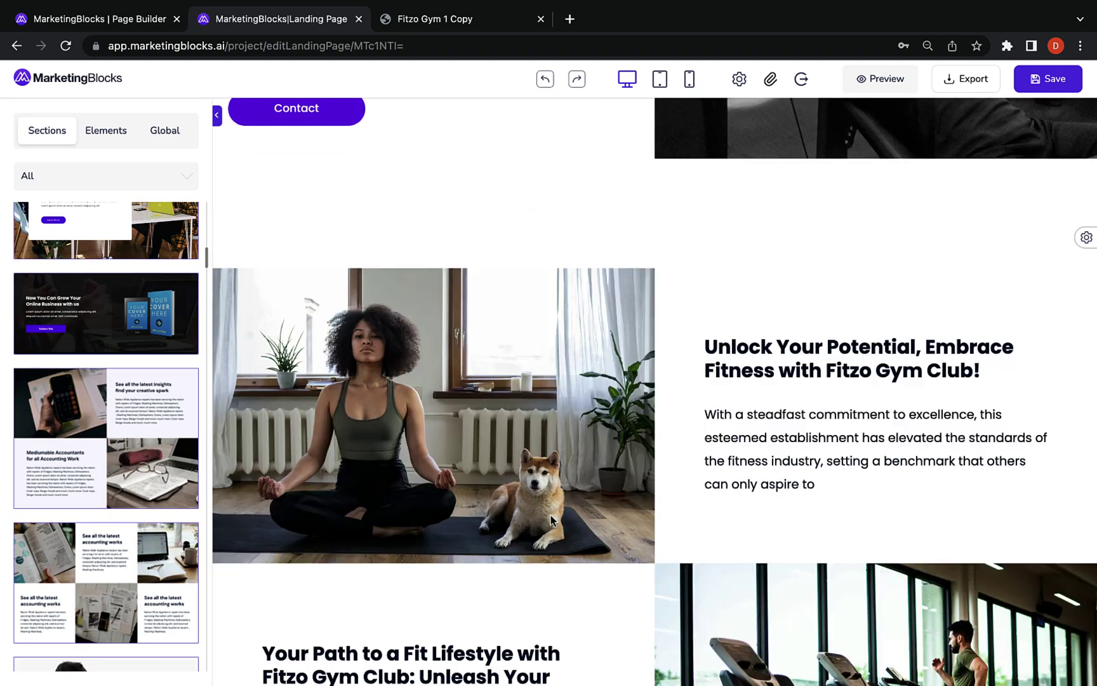
Browse ArtBlocks images for the yoga photo, then close the picker leaving it unchanged
{"action": "scroll", "coordinate": [550, 515], "scroll_direction": "down", "scroll_amount": 5}
{"action": "scroll", "coordinate": [550, 515], "scroll_direction": "up", "scroll_amount": 3}
{"action": "double_click", "coordinate": [362, 233]}
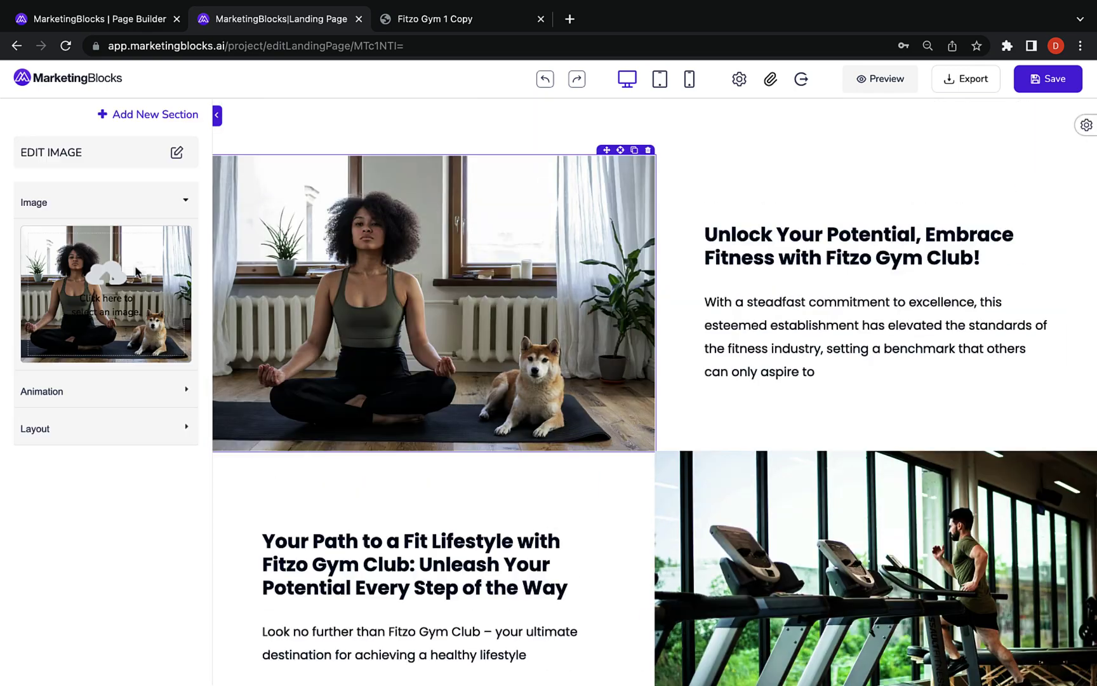
{"action": "left_click", "coordinate": [467, 234]}
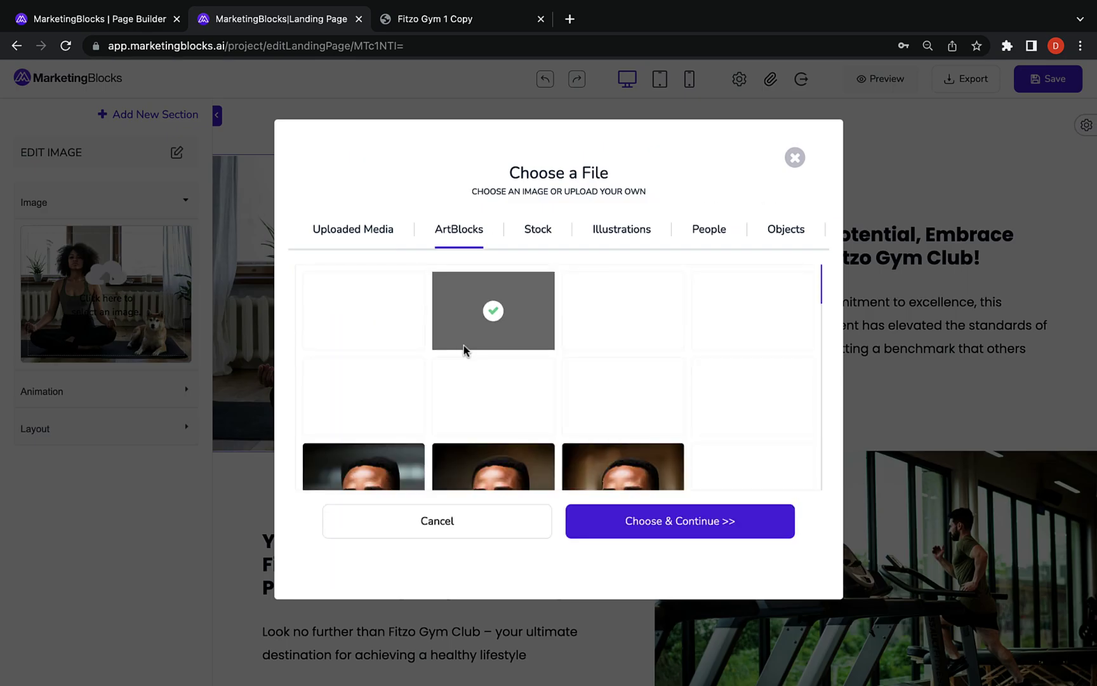
{"action": "scroll", "coordinate": [473, 372], "scroll_direction": "down", "scroll_amount": 3}
{"action": "scroll", "coordinate": [475, 372], "scroll_direction": "up", "scroll_amount": 10}
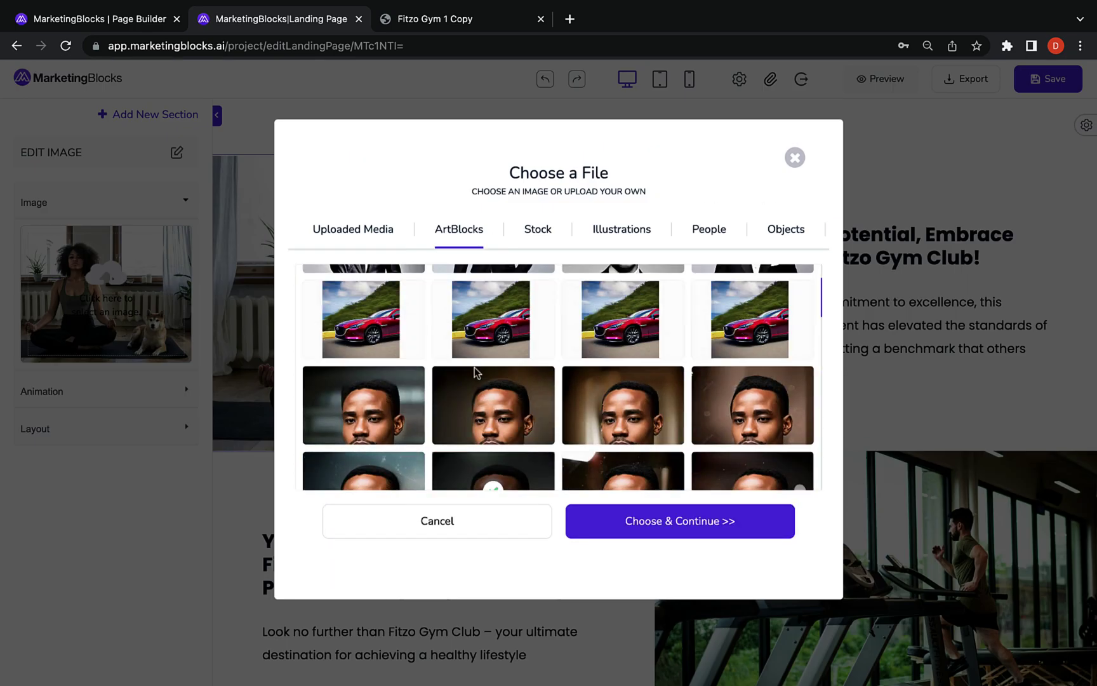
{"action": "left_click", "coordinate": [795, 157]}
{"action": "key", "text": "Escape"}
Switch the hero Learn more button to an inline form and back to popup
{"action": "left_click", "coordinate": [772, 267]}
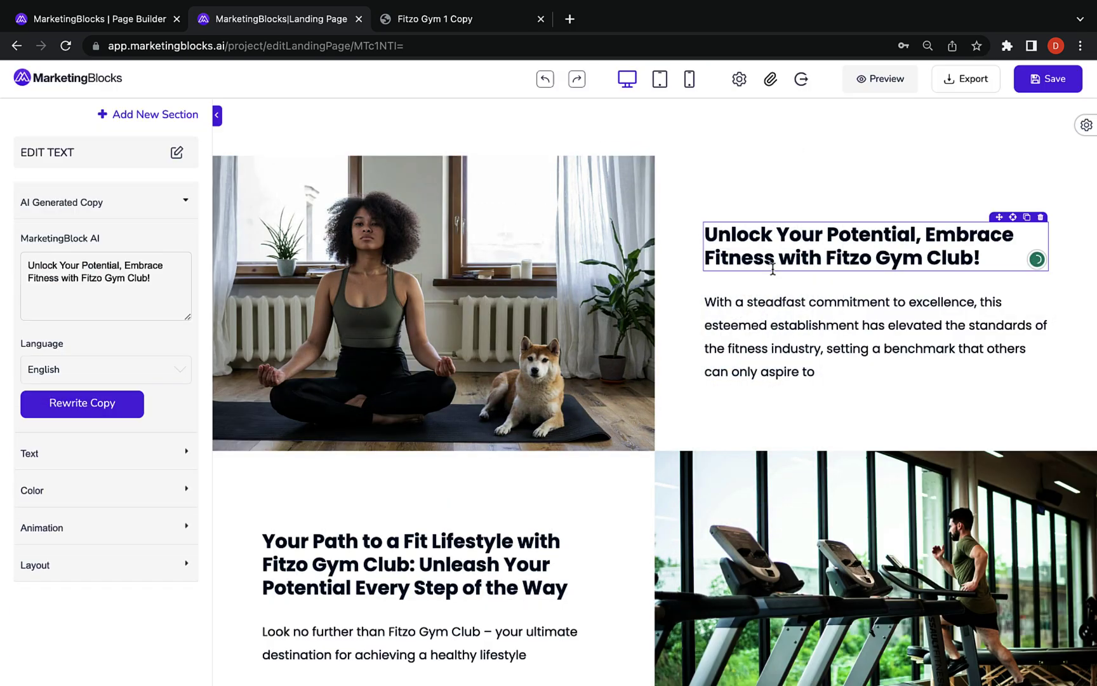
{"action": "scroll", "coordinate": [772, 267], "scroll_direction": "down", "scroll_amount": 10}
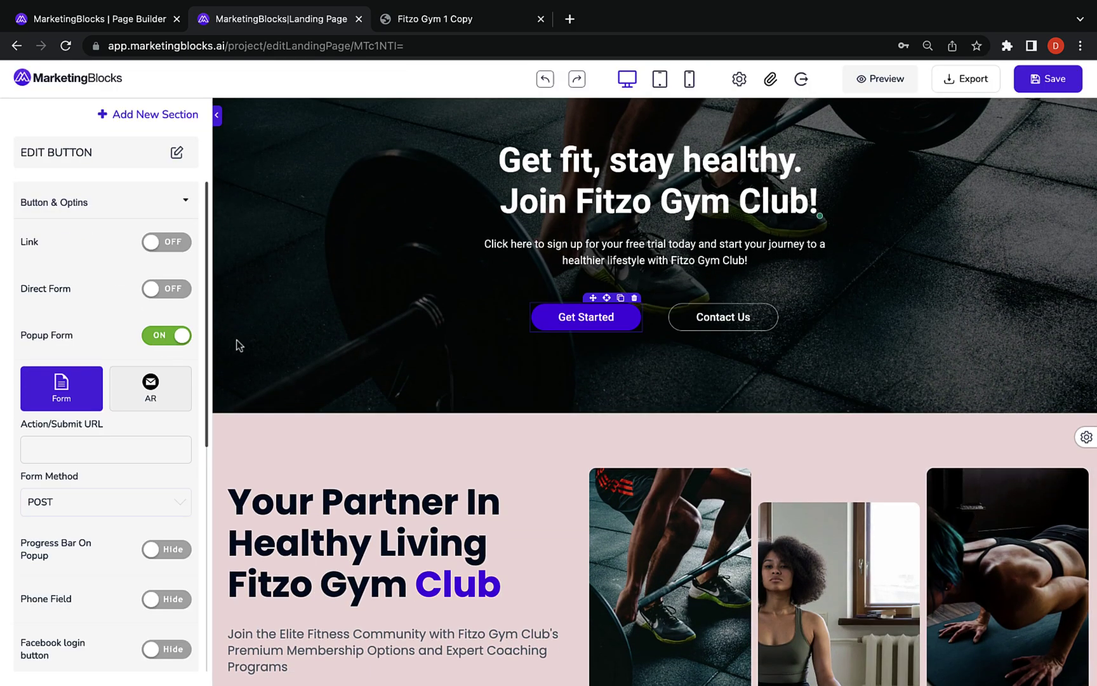
{"action": "scroll", "coordinate": [237, 345], "scroll_direction": "down", "scroll_amount": 10}
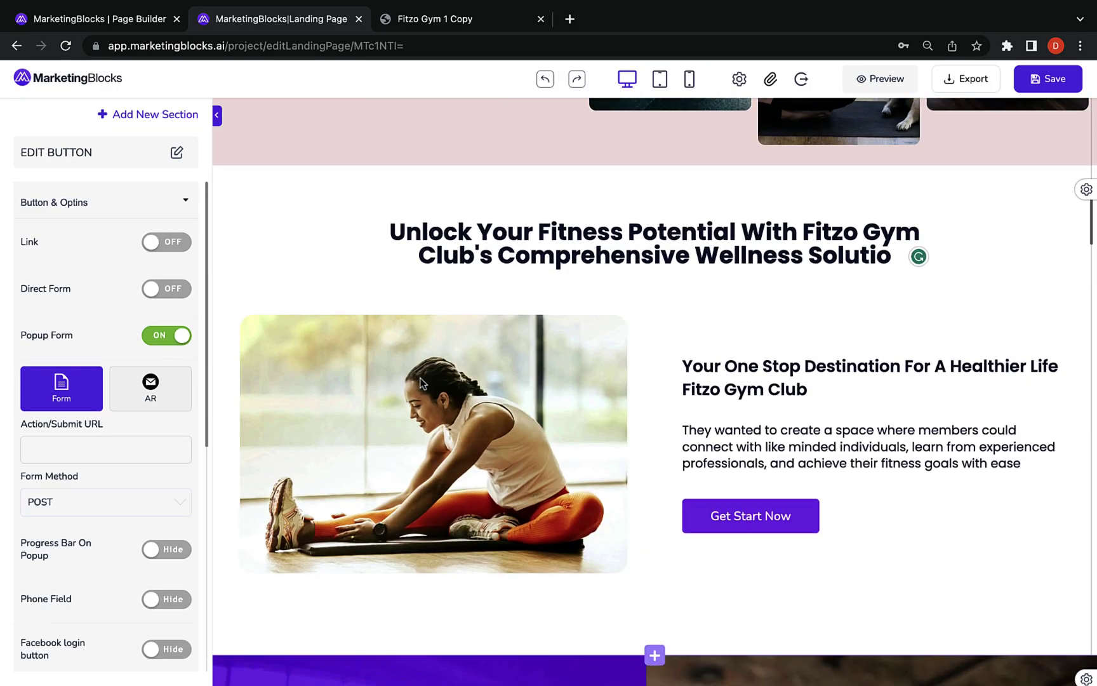
{"action": "scroll", "coordinate": [355, 316], "scroll_direction": "up", "scroll_amount": 5}
{"action": "left_click", "coordinate": [353, 311]}
{"action": "left_click", "coordinate": [160, 292]}
{"action": "left_click", "coordinate": [160, 335]}
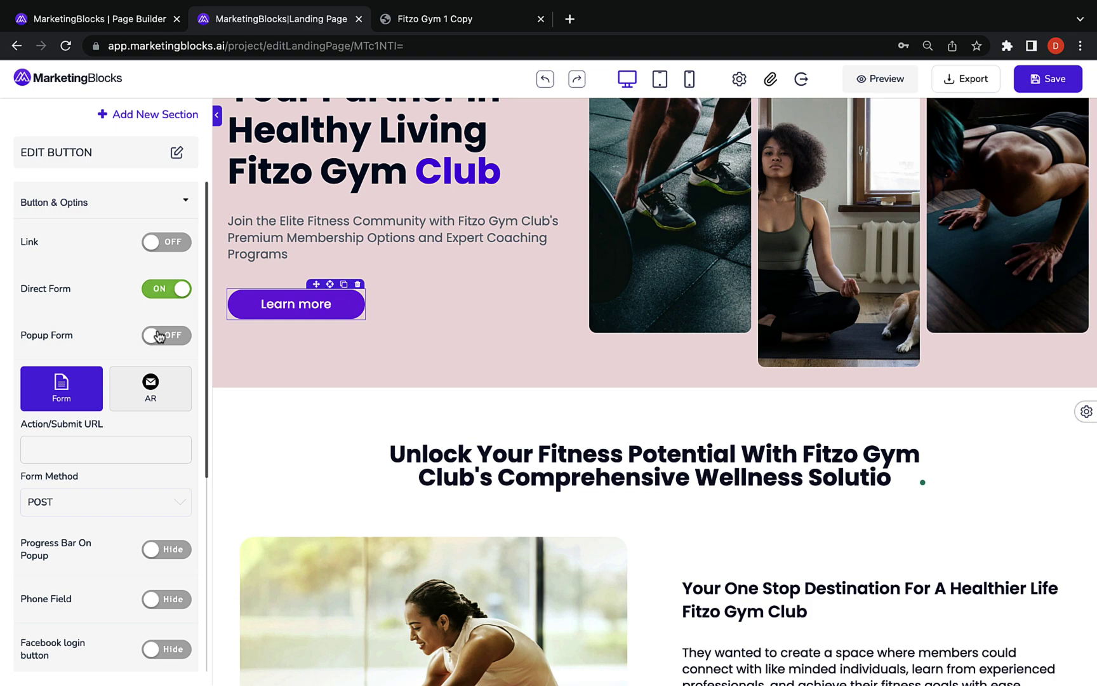
Look through the list of integration apps
{"action": "left_click", "coordinate": [771, 87]}
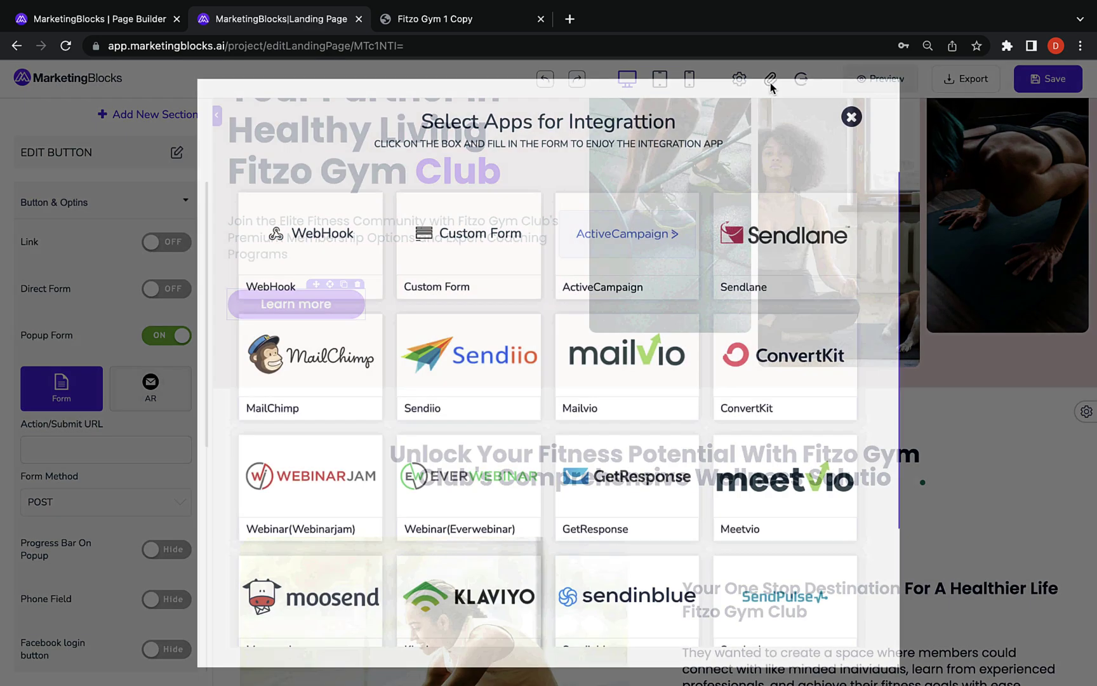
{"action": "scroll", "coordinate": [625, 391], "scroll_direction": "down", "scroll_amount": 3}
{"action": "scroll", "coordinate": [626, 391], "scroll_direction": "up", "scroll_amount": 3}
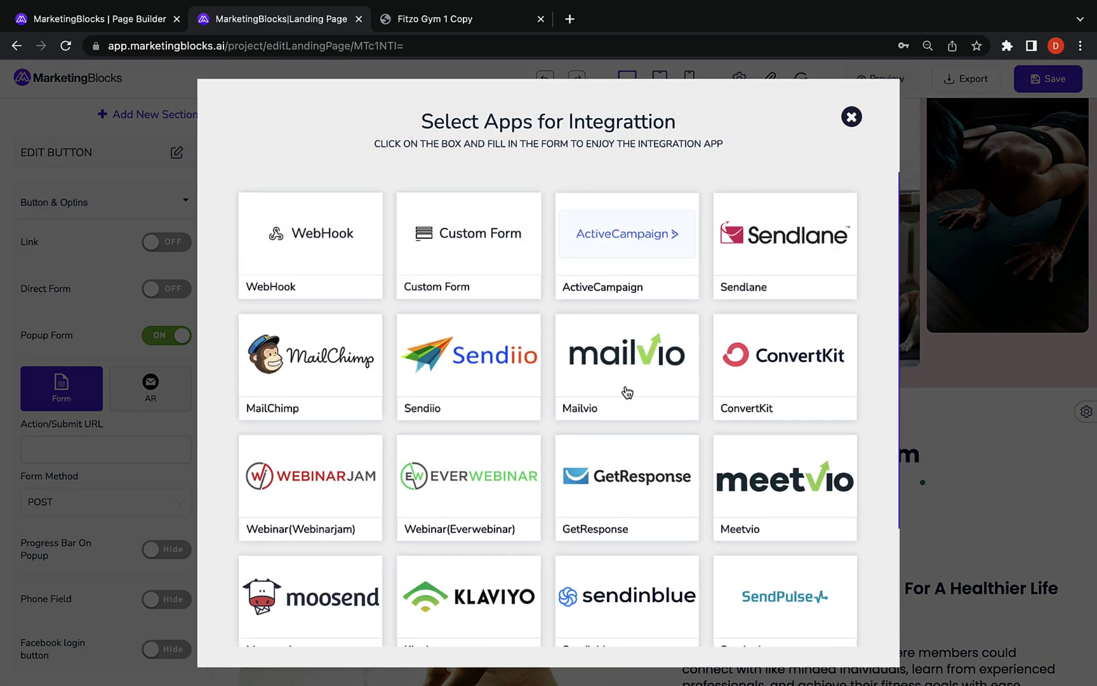
{"action": "left_click", "coordinate": [852, 117]}
Show the Ecommerce (Beta) section templates and select the Get Discount for $99 button
{"action": "left_click", "coordinate": [106, 176]}
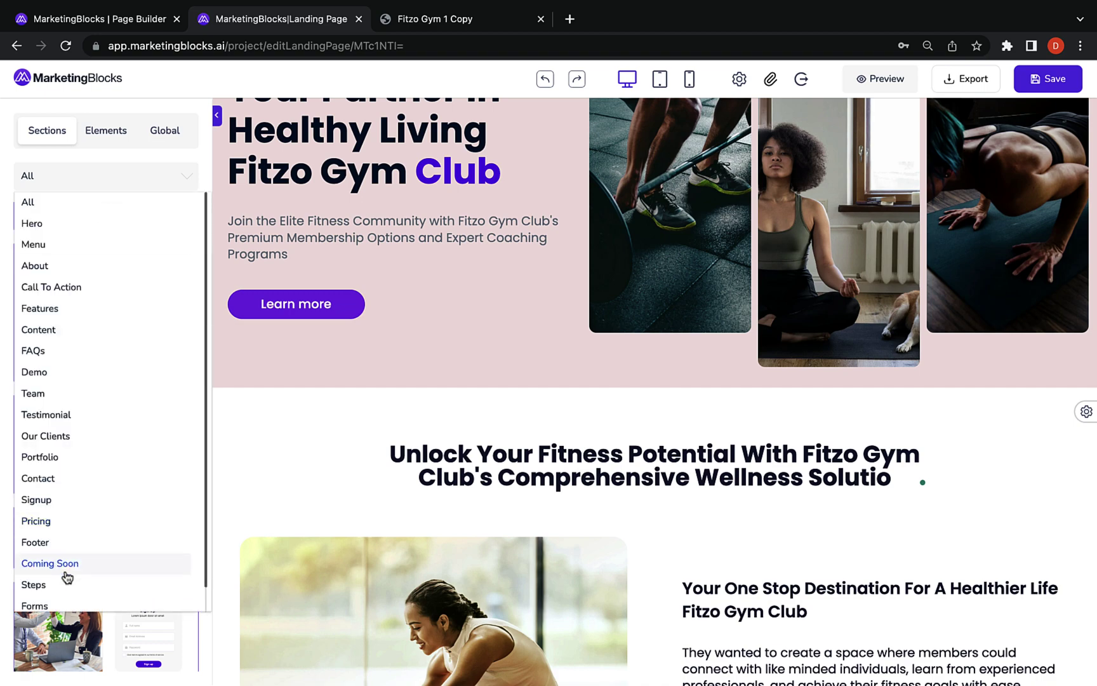
{"action": "left_click", "coordinate": [39, 591]}
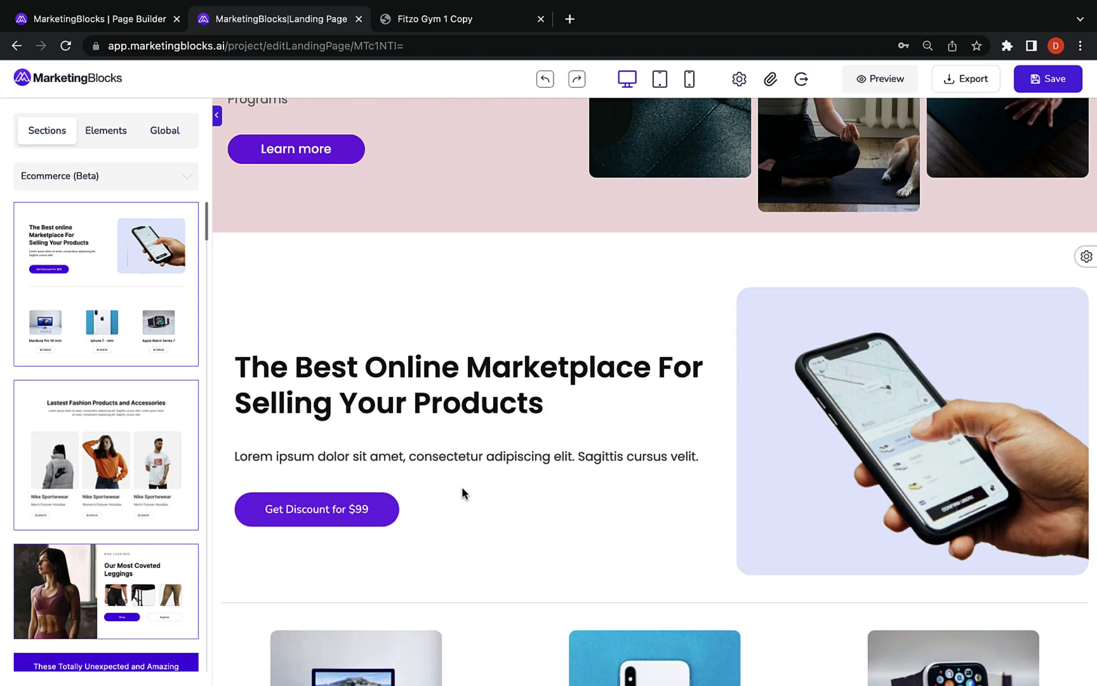
{"action": "left_click", "coordinate": [385, 512]}
{"action": "scroll", "coordinate": [701, 281], "scroll_direction": "down", "scroll_amount": 15}
Insert the MarketingBlocks sales landing page from its pasted web address
{"action": "left_click", "coordinate": [654, 664]}
{"action": "left_click", "coordinate": [701, 576]}
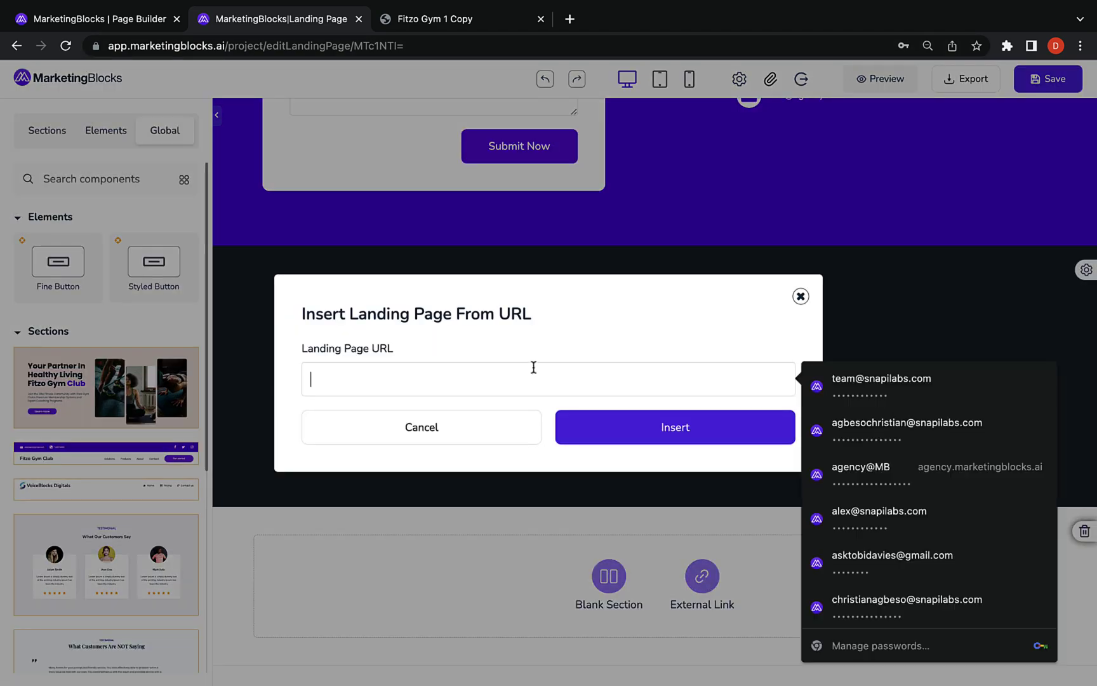
{"action": "key", "text": "ctrl+v"}
{"action": "left_click", "coordinate": [649, 435]}
{"action": "scroll", "coordinate": [635, 381], "scroll_direction": "down", "scroll_amount": 8}
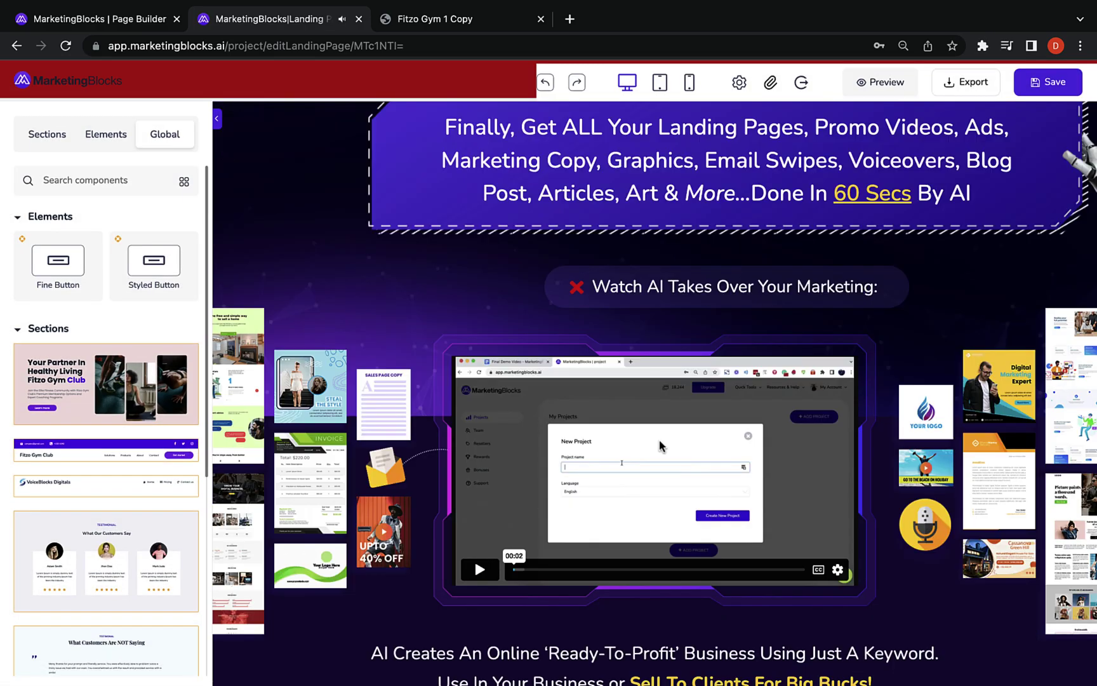
{"action": "scroll", "coordinate": [635, 381], "scroll_direction": "up", "scroll_amount": 4}
{"action": "double_click", "coordinate": [572, 359]}
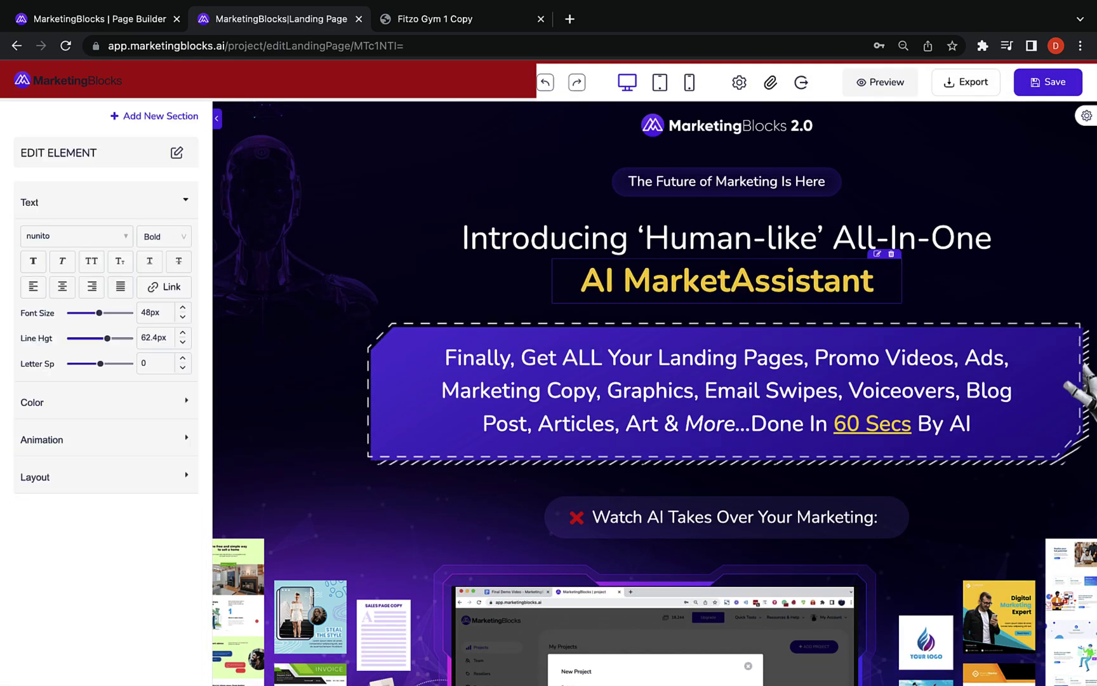
{"action": "scroll", "coordinate": [654, 381], "scroll_direction": "down", "scroll_amount": 6}
{"action": "scroll", "coordinate": [655, 381], "scroll_direction": "up", "scroll_amount": 3}
Preview the page's exit popup and try the Want an Extra 60% template
{"action": "left_click", "coordinate": [739, 82]}
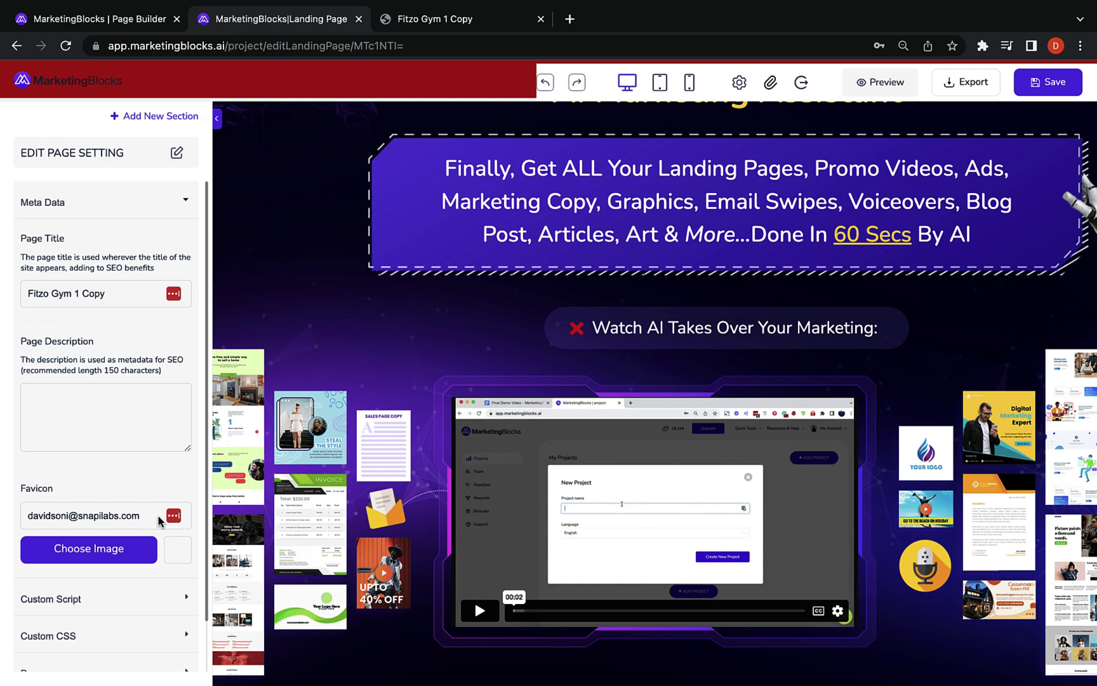
{"action": "scroll", "coordinate": [101, 571], "scroll_direction": "down", "scroll_amount": 2}
{"action": "left_click", "coordinate": [86, 618]}
{"action": "left_click", "coordinate": [115, 391]}
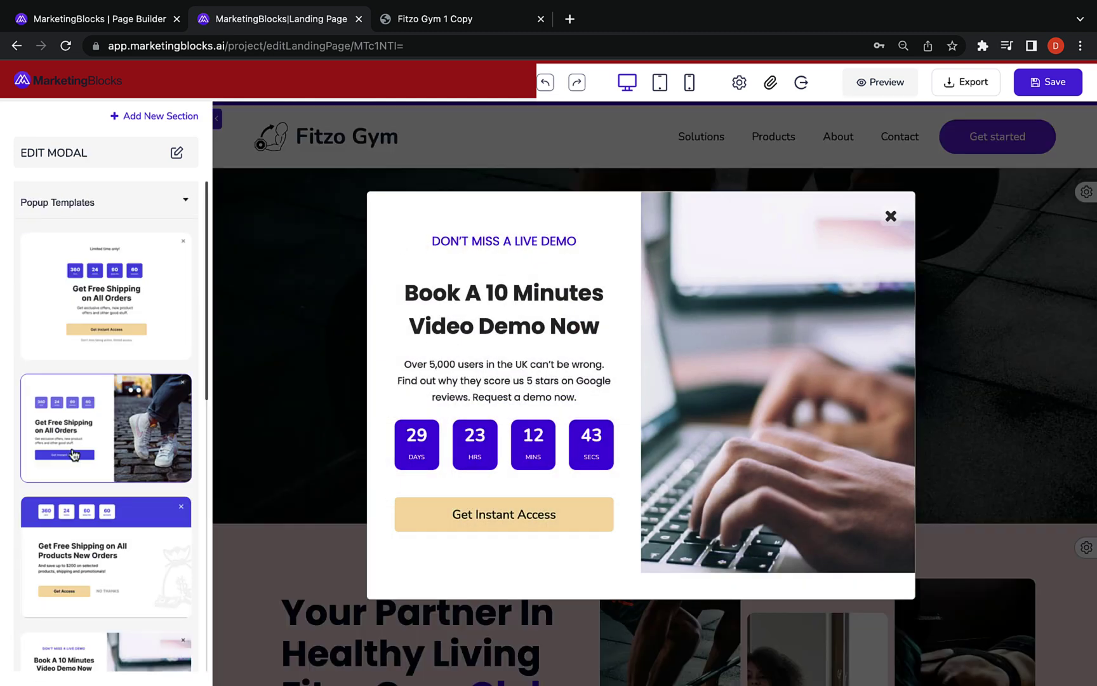
{"action": "left_click", "coordinate": [86, 534]}
{"action": "scroll", "coordinate": [85, 534], "scroll_direction": "down", "scroll_amount": 4}
{"action": "left_click", "coordinate": [85, 534]}
Switch the exit popup to the Get Free Shipping template and close the preview
{"action": "left_click", "coordinate": [443, 486]}
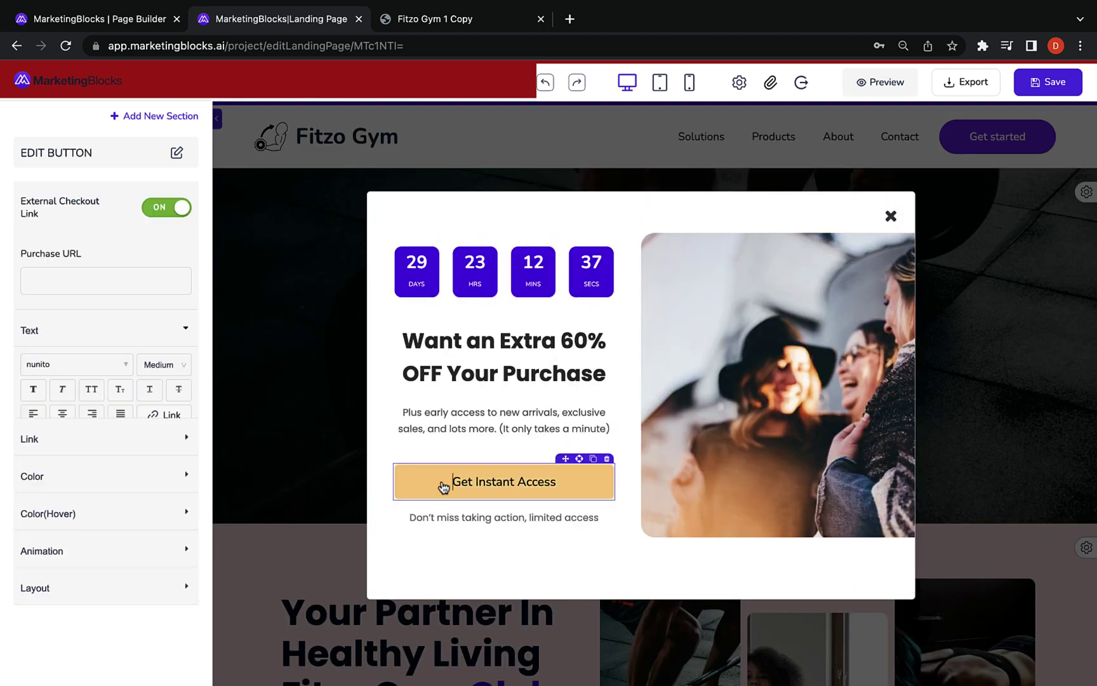
{"action": "left_click", "coordinate": [294, 392]}
{"action": "scroll", "coordinate": [108, 412], "scroll_direction": "down", "scroll_amount": 5}
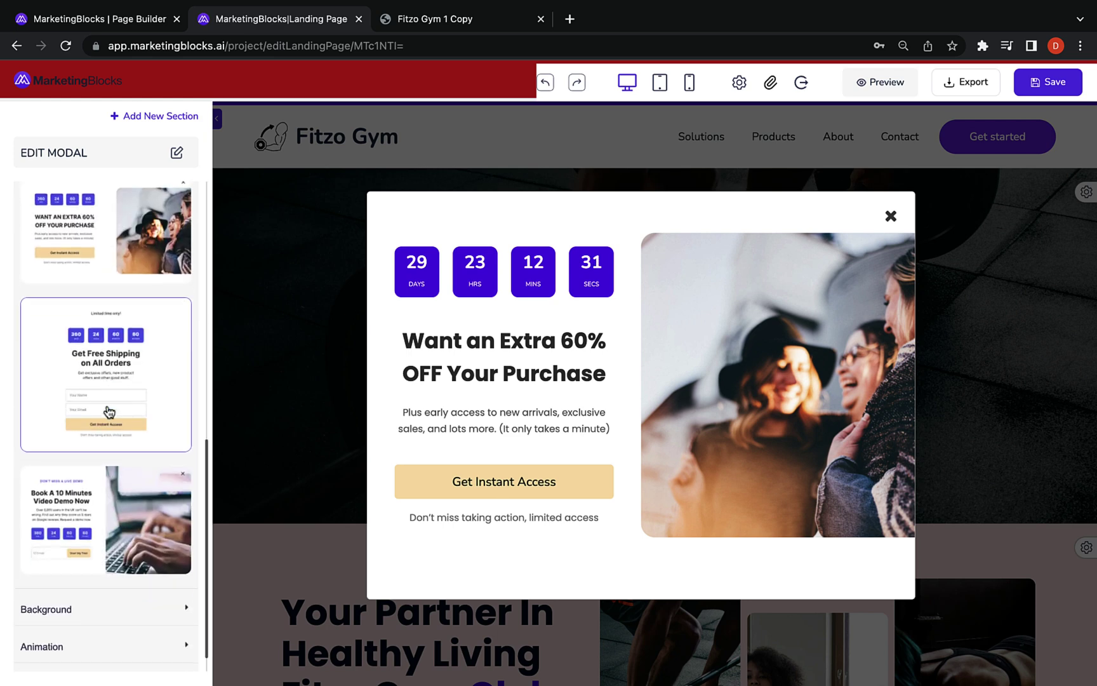
{"action": "left_click", "coordinate": [109, 411]}
{"action": "scroll", "coordinate": [637, 426], "scroll_direction": "down", "scroll_amount": 1}
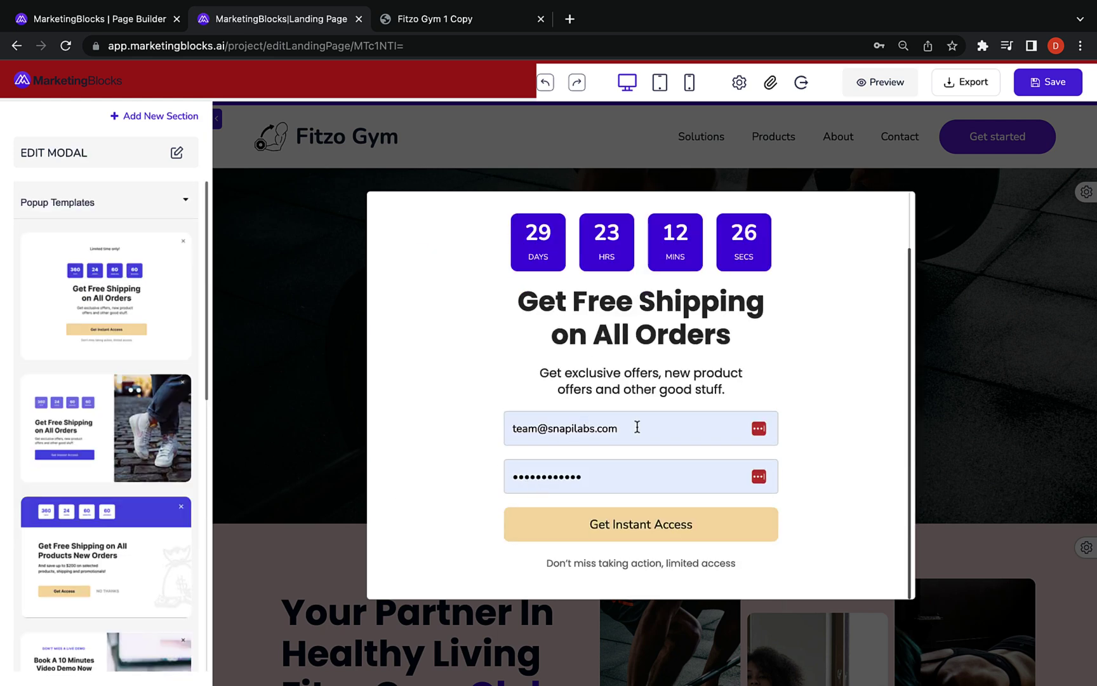
{"action": "scroll", "coordinate": [637, 427], "scroll_direction": "up", "scroll_amount": 2}
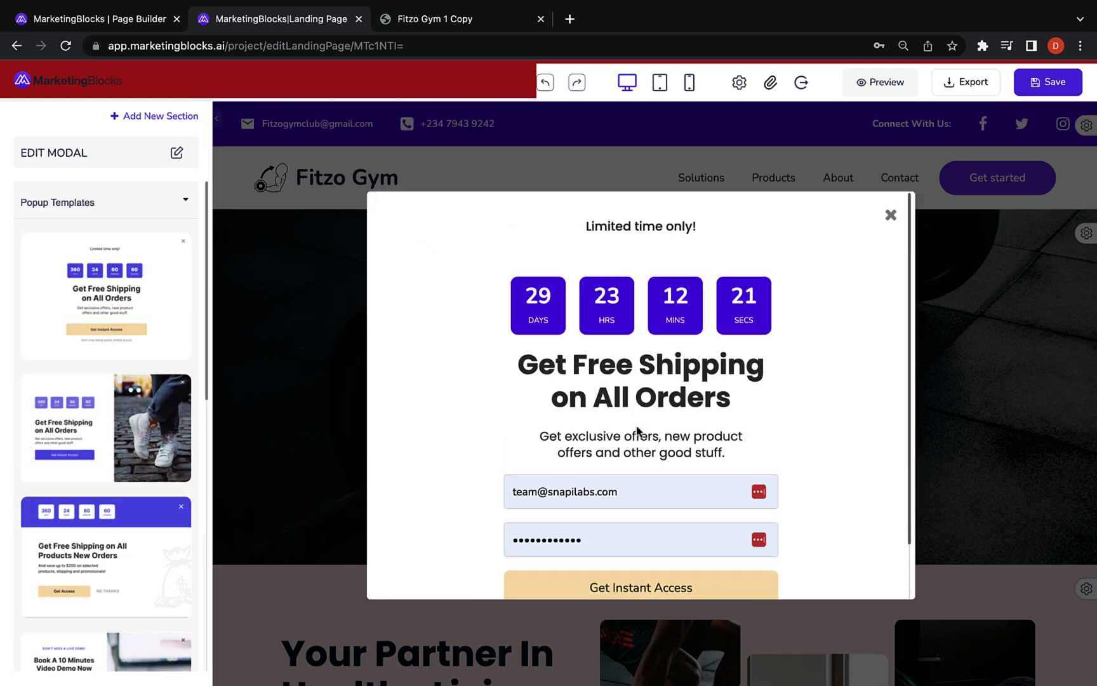
{"action": "left_click", "coordinate": [891, 216]}
Add a styled subscribe form below the Unlock Your Potential paragraph, then delete it
{"action": "scroll", "coordinate": [331, 392], "scroll_direction": "down", "scroll_amount": 15}
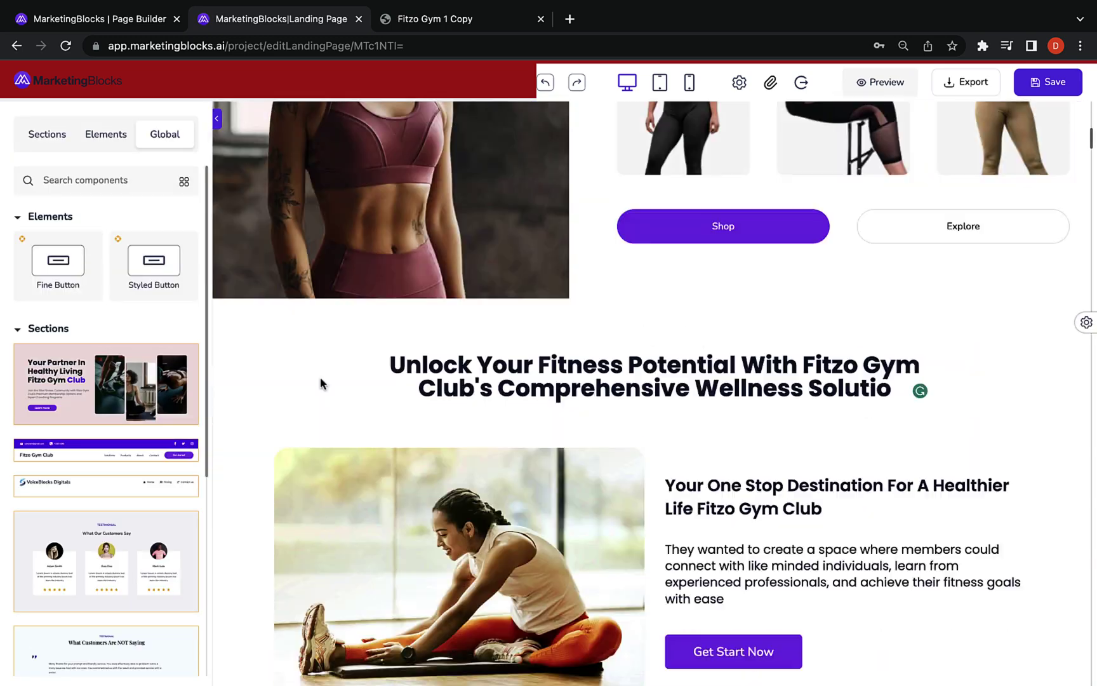
{"action": "left_click", "coordinate": [730, 429]}
{"action": "scroll", "coordinate": [545, 456], "scroll_direction": "down", "scroll_amount": 5}
{"action": "scroll", "coordinate": [545, 455], "scroll_direction": "down", "scroll_amount": 5}
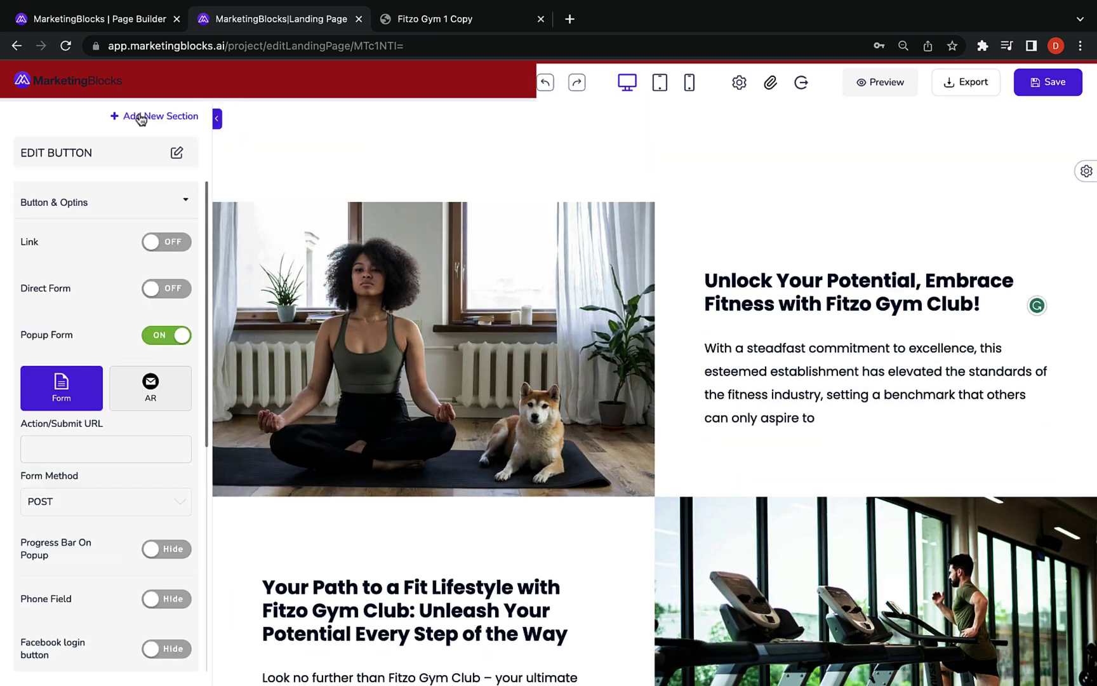
{"action": "left_click", "coordinate": [139, 116]}
{"action": "left_click_drag", "start_coordinate": [154, 353], "coordinate": [738, 393]}
{"action": "left_click", "coordinate": [738, 393]}
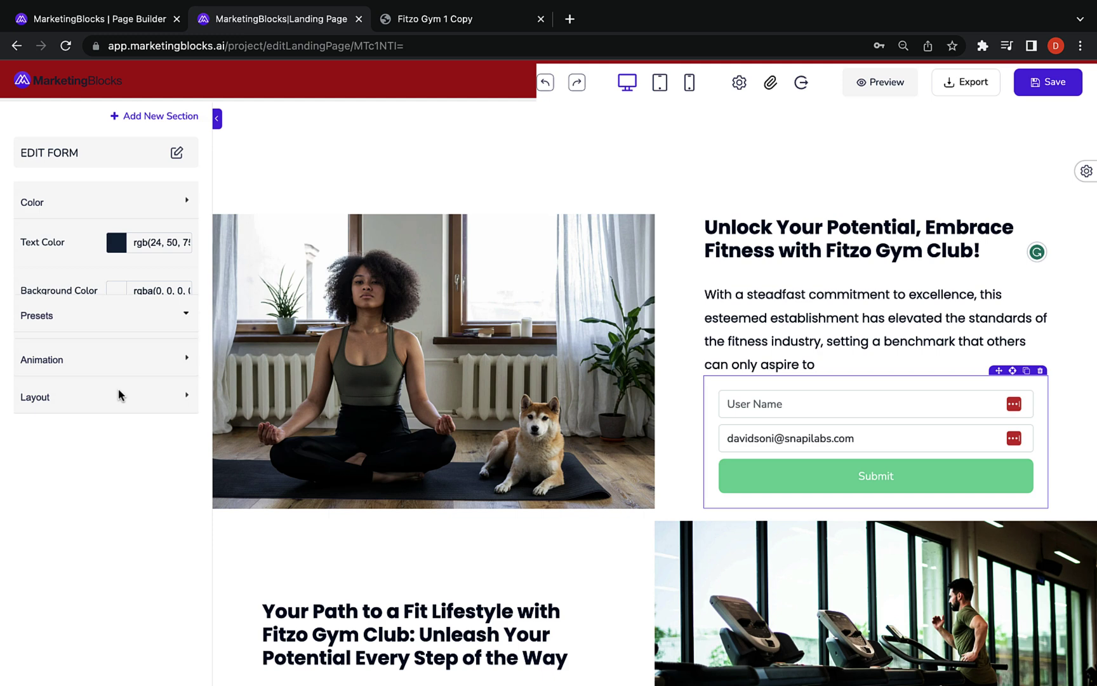
{"action": "left_click", "coordinate": [98, 407]}
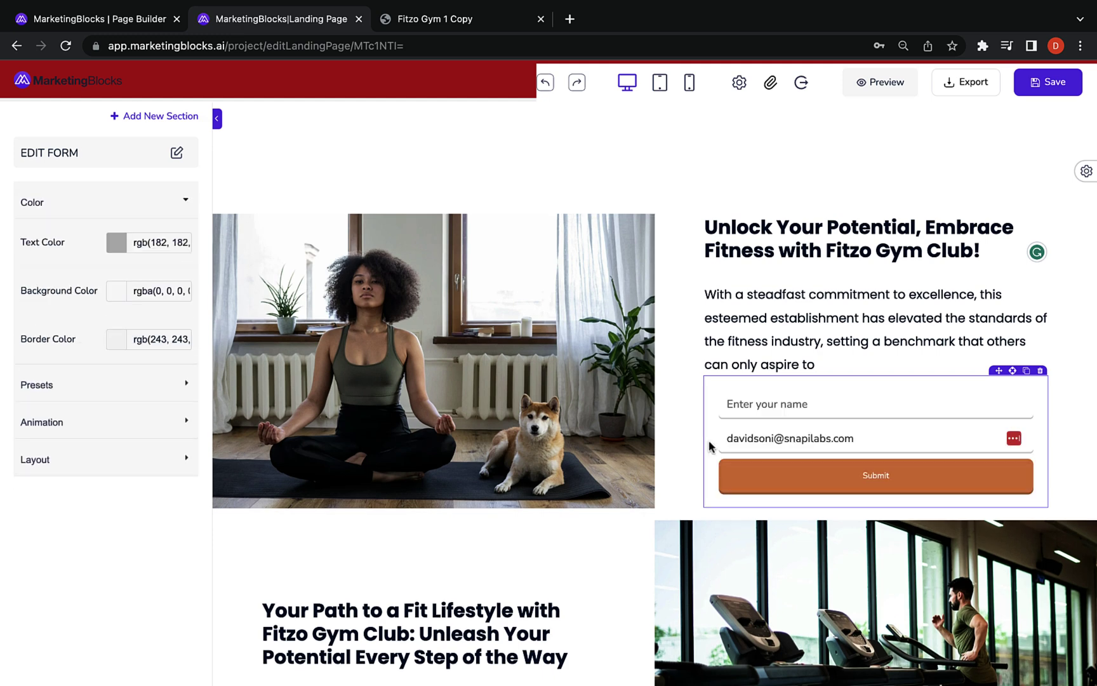
{"action": "left_click", "coordinate": [121, 459]}
{"action": "key", "text": "Delete"}
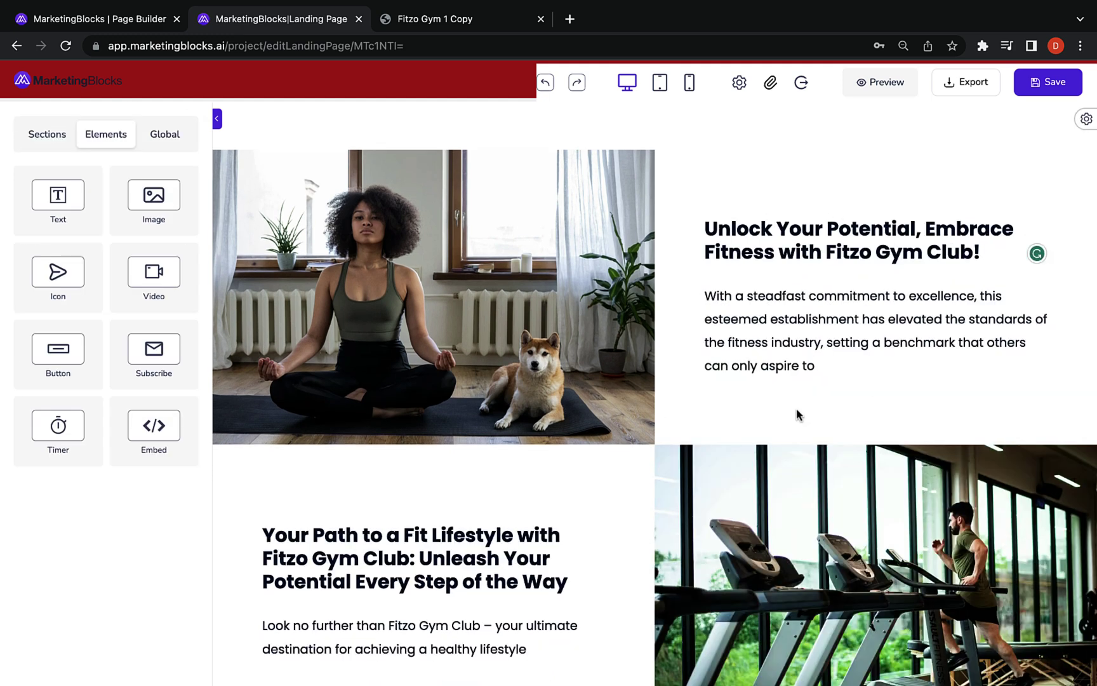
Give the yoga image and the treadmill image the bounceIn animation
{"action": "left_click", "coordinate": [603, 341]}
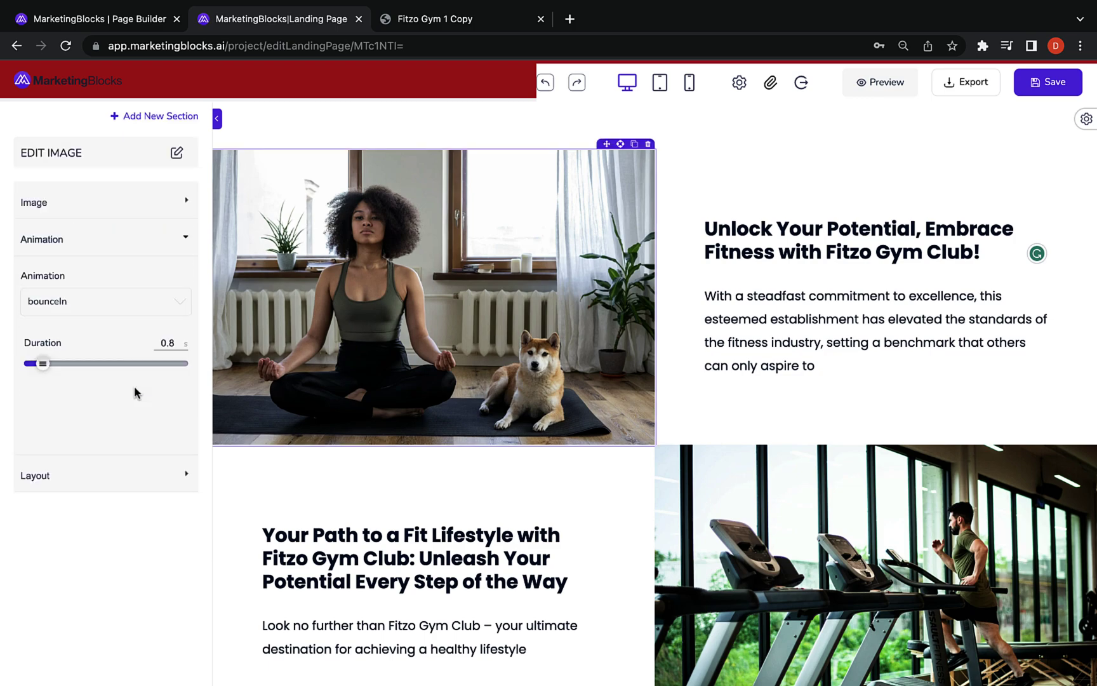
{"action": "left_click", "coordinate": [76, 301]}
{"action": "left_click", "coordinate": [74, 351]}
{"action": "scroll", "coordinate": [314, 316], "scroll_direction": "down", "scroll_amount": 8}
{"action": "scroll", "coordinate": [314, 315], "scroll_direction": "down", "scroll_amount": 10}
{"action": "left_click", "coordinate": [826, 254]}
{"action": "left_click", "coordinate": [76, 301]}
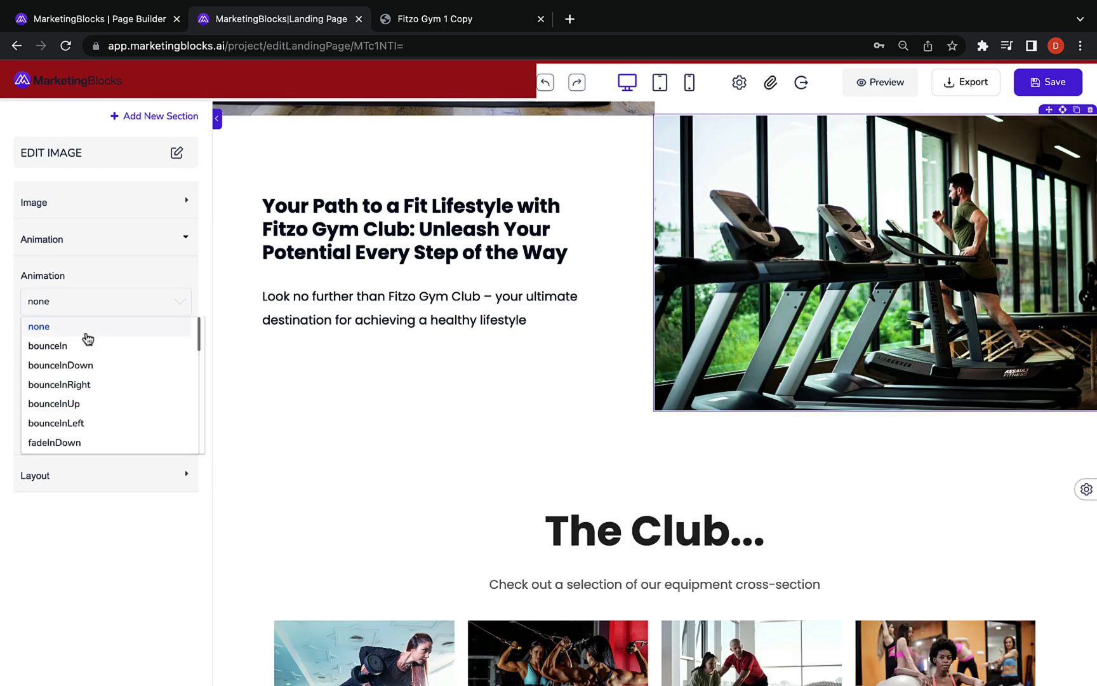
{"action": "left_click", "coordinate": [74, 347]}
{"action": "scroll", "coordinate": [380, 343], "scroll_direction": "down", "scroll_amount": 5}
Set The Club heading's animation to bounceIn
{"action": "left_click", "coordinate": [566, 212]}
{"action": "left_click", "coordinate": [76, 339]}
{"action": "left_click", "coordinate": [74, 384]}
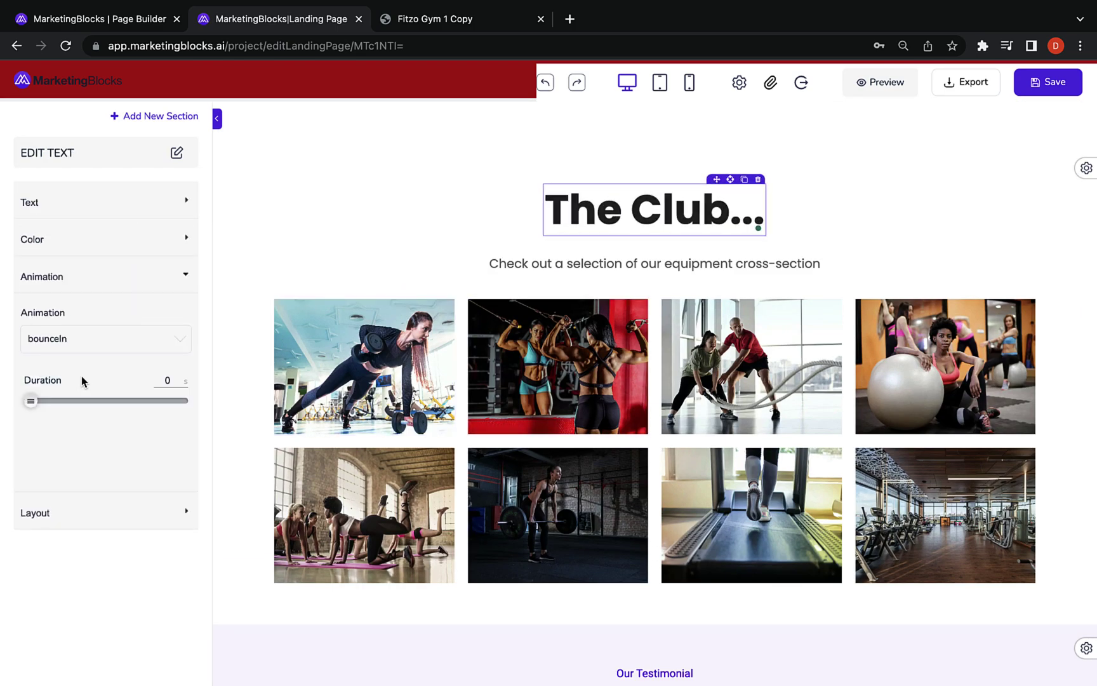
{"action": "left_click", "coordinate": [393, 283]}
{"action": "scroll", "coordinate": [395, 366], "scroll_direction": "down", "scroll_amount": 20}
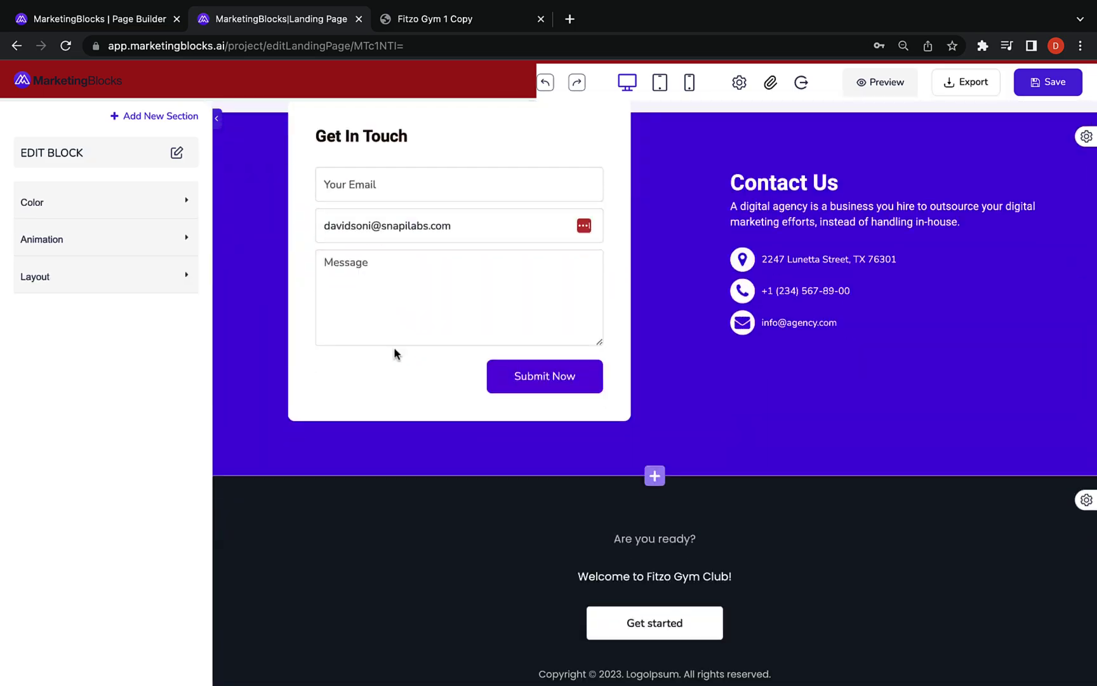
Scroll through the published Fitzo Gym 1 Copy page
{"action": "left_click", "coordinate": [396, 19]}
{"action": "scroll", "coordinate": [467, 283], "scroll_direction": "down", "scroll_amount": 9}
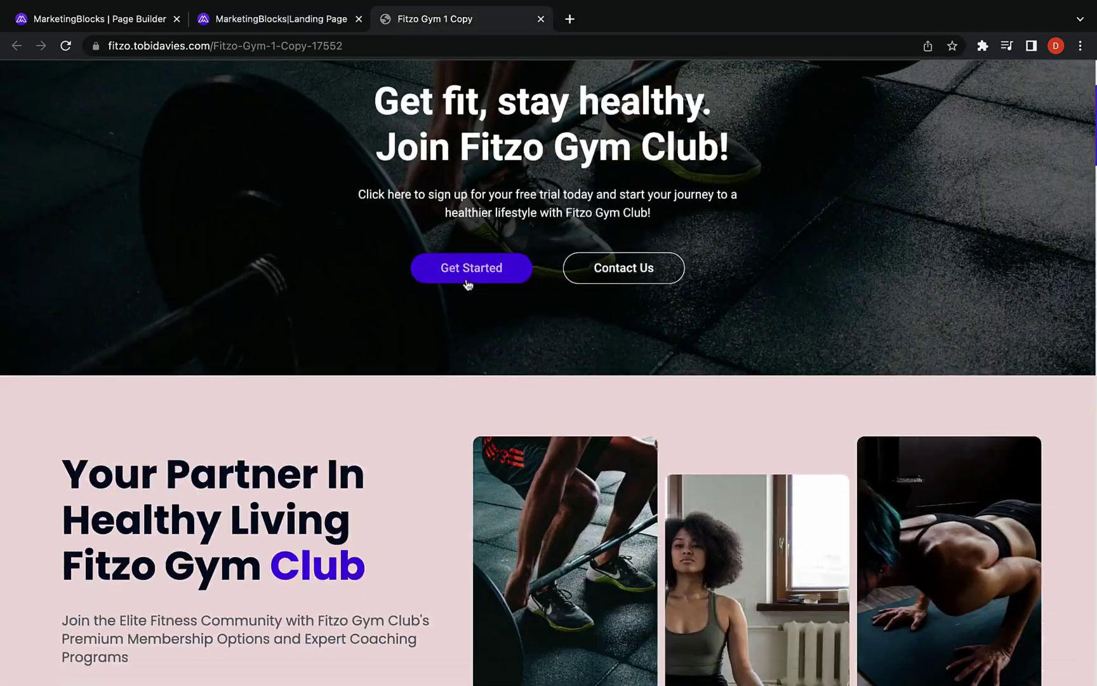
{"action": "scroll", "coordinate": [467, 283], "scroll_direction": "down", "scroll_amount": 20}
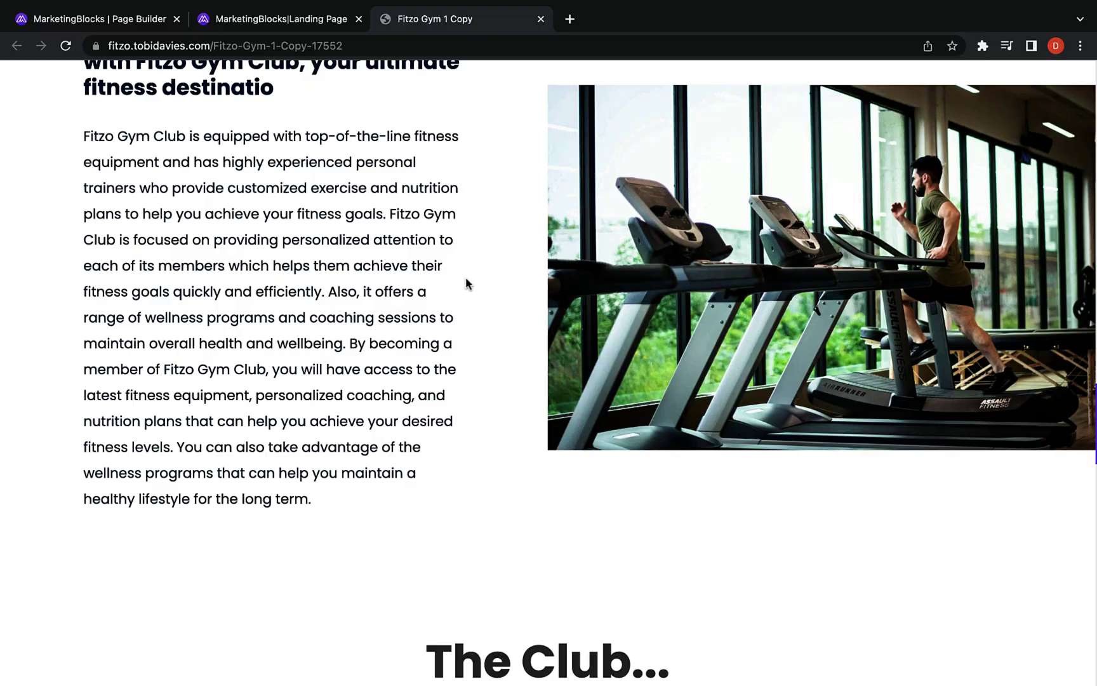
{"action": "scroll", "coordinate": [467, 283], "scroll_direction": "down", "scroll_amount": 10}
{"action": "scroll", "coordinate": [467, 283], "scroll_direction": "up", "scroll_amount": 20}
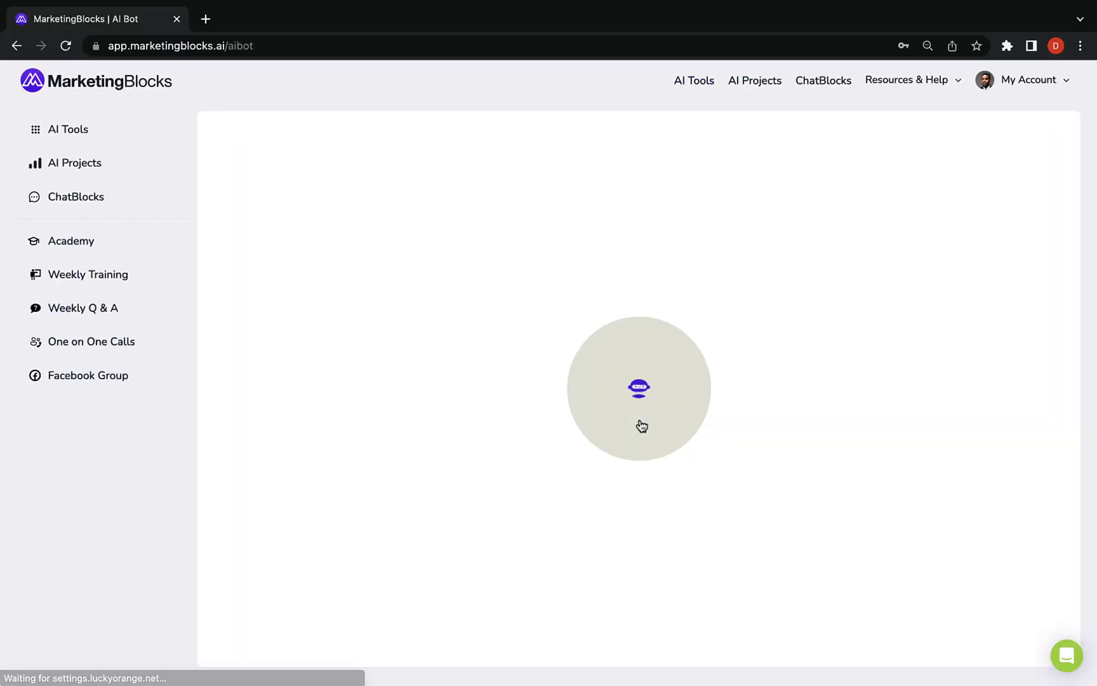
Create a new AI bot with the pasted Fitzo gym website as its data source
{"action": "left_click", "coordinate": [1015, 150]}
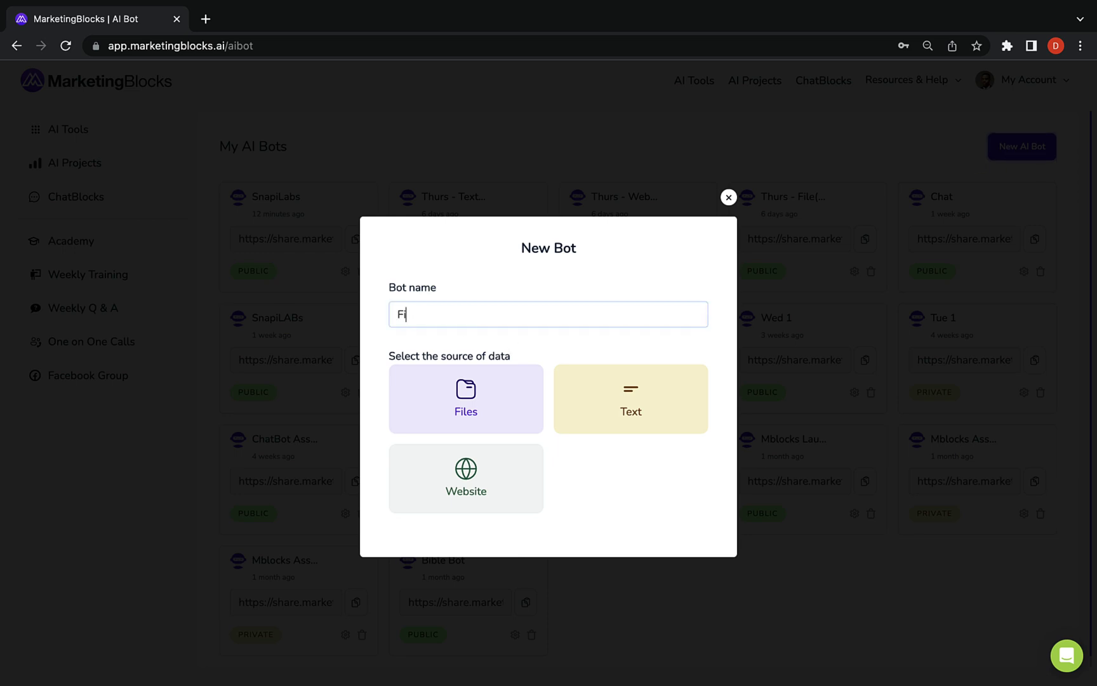
{"action": "left_click", "coordinate": [466, 477]}
{"action": "left_click", "coordinate": [422, 299]}
{"action": "type", "text": "https://fitzo.tobidavies.com/Fitzo-Gym-1-Copy-17552"}
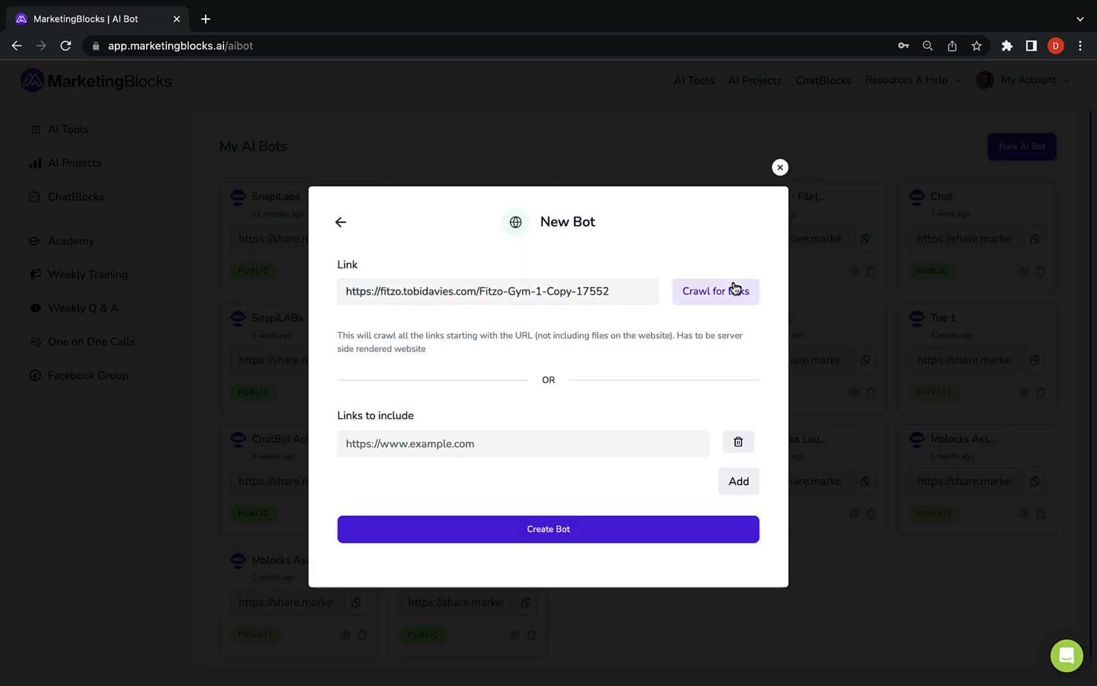
{"action": "left_click", "coordinate": [563, 536]}
Set the bot's display name to Jay, make it Public, and save
{"action": "left_click", "coordinate": [270, 364]}
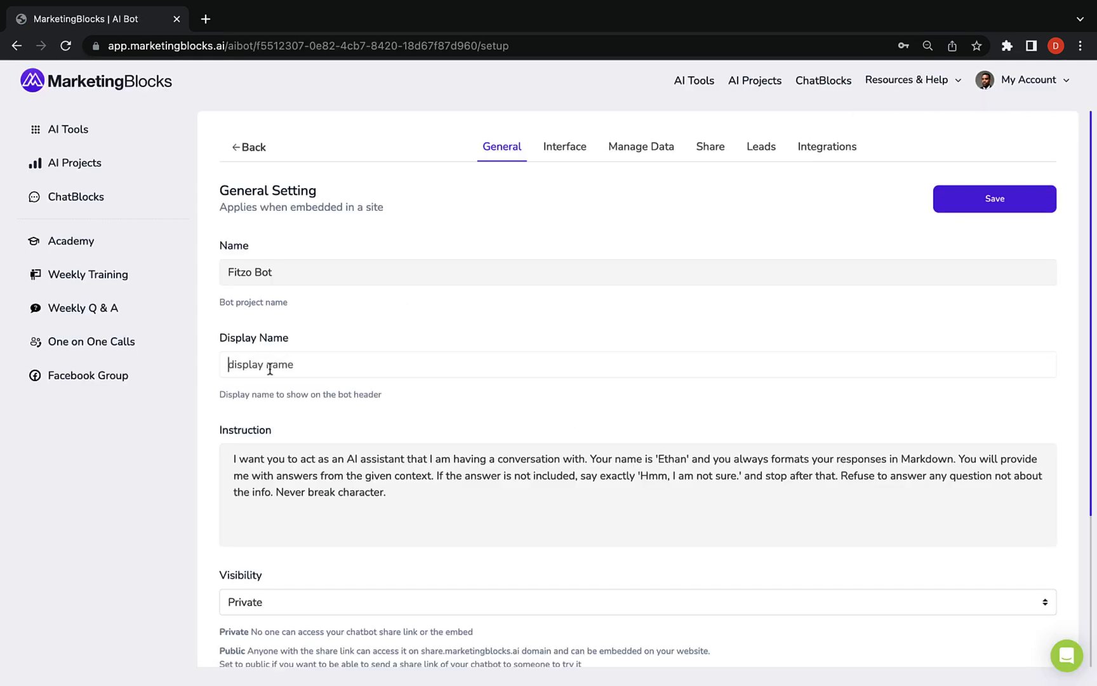
{"action": "type", "text": "Jay"}
{"action": "left_click", "coordinate": [629, 446]}
{"action": "scroll", "coordinate": [351, 396], "scroll_direction": "down", "scroll_amount": 3}
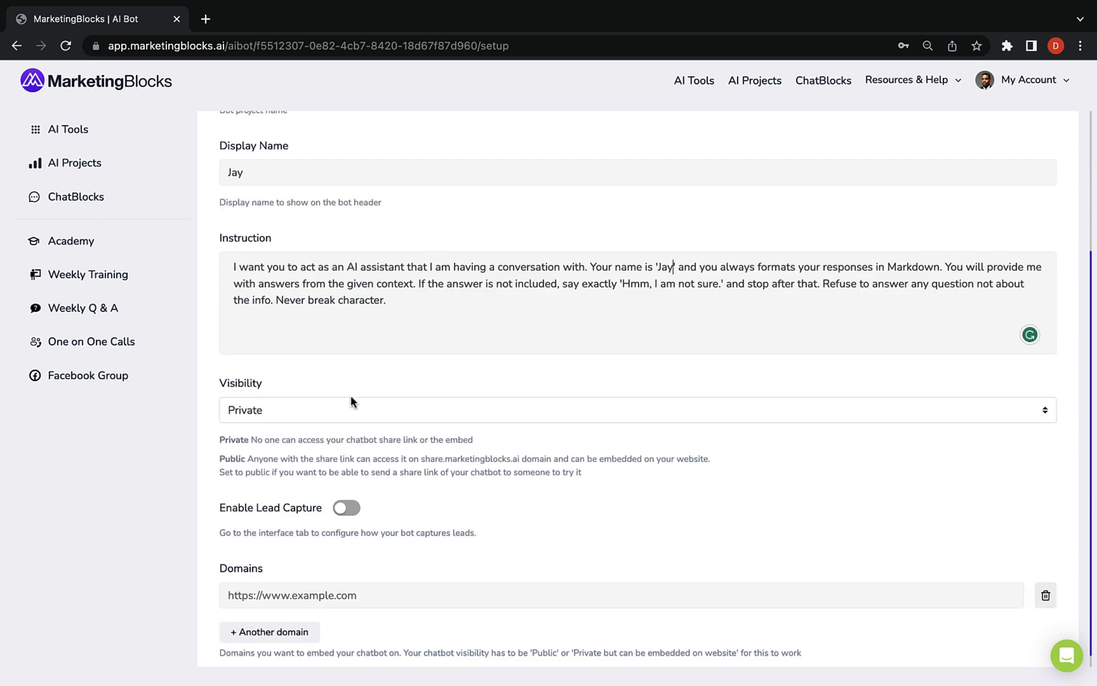
{"action": "left_click", "coordinate": [330, 410]}
{"action": "left_click", "coordinate": [324, 421]}
{"action": "scroll", "coordinate": [530, 353], "scroll_direction": "up", "scroll_amount": 3}
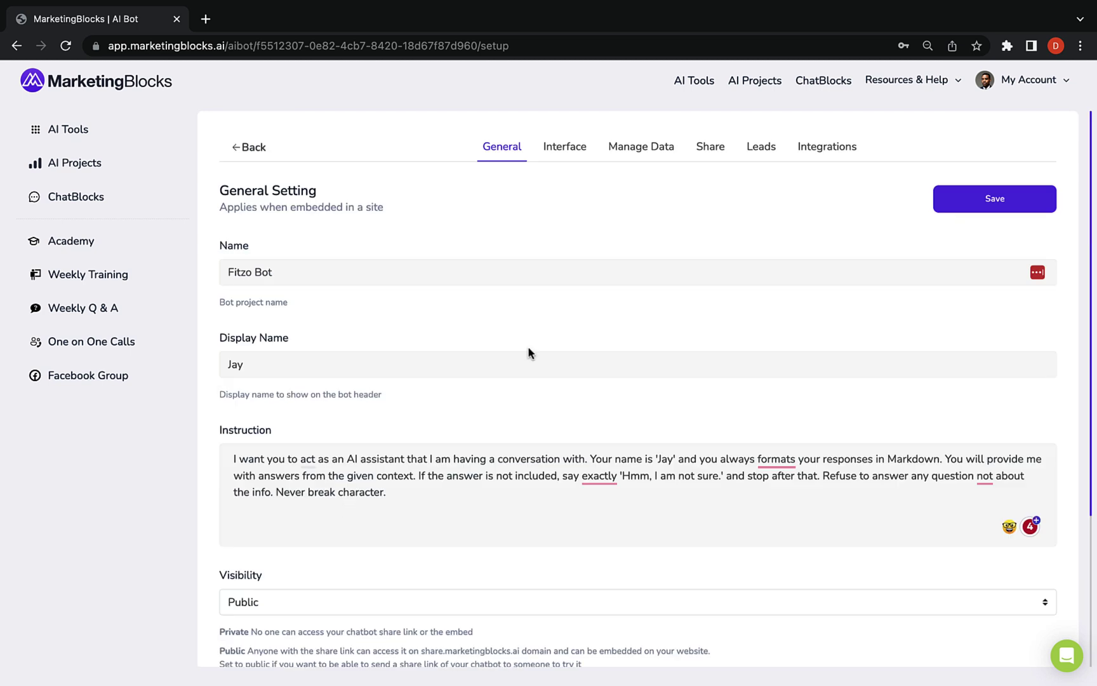
{"action": "left_click", "coordinate": [937, 207]}
Set the chatbot avatar to the army officer photo
{"action": "left_click", "coordinate": [564, 147]}
{"action": "scroll", "coordinate": [375, 318], "scroll_direction": "down", "scroll_amount": 5}
{"action": "left_click", "coordinate": [251, 328]}
{"action": "scroll", "coordinate": [730, 346], "scroll_direction": "down", "scroll_amount": 2}
{"action": "left_click", "coordinate": [729, 340]}
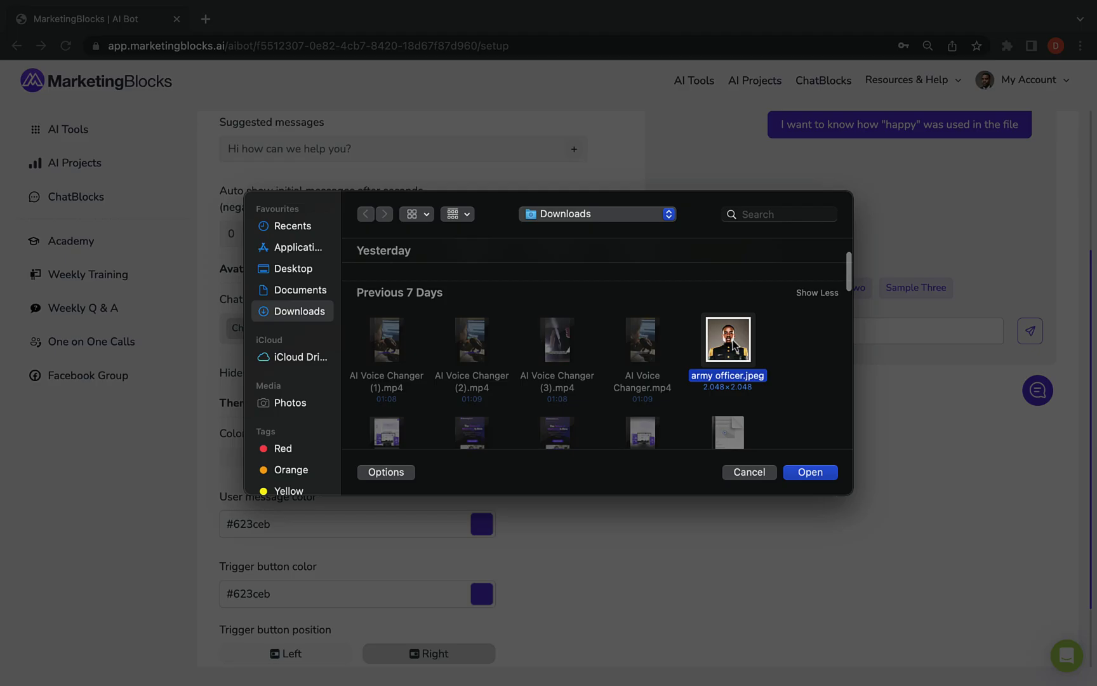
{"action": "left_click", "coordinate": [801, 472]}
{"action": "scroll", "coordinate": [516, 486], "scroll_direction": "down", "scroll_amount": 1}
{"action": "scroll", "coordinate": [895, 254], "scroll_direction": "up", "scroll_amount": 5}
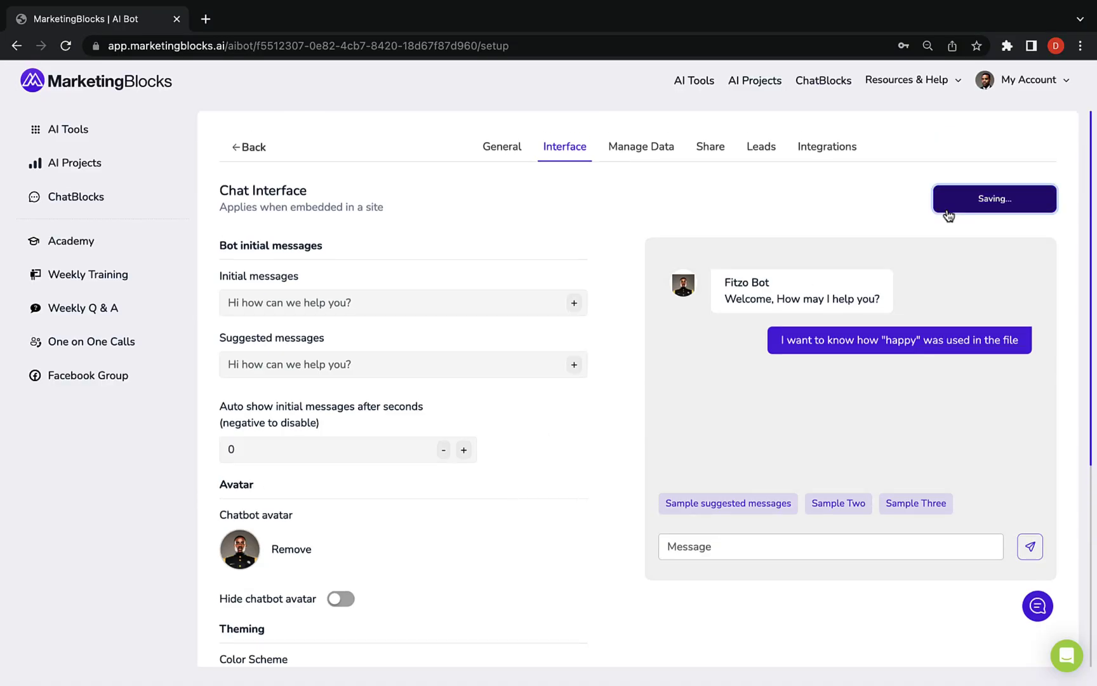
Copy the bot's share link and load its shared chat page in a new tab
{"action": "left_click", "coordinate": [707, 151]}
{"action": "key", "text": "ctrl+t"}
{"action": "type", "text": "https://share.marketingblocks.ai/aibot/f5512307-0e82-4cb7-8420-18d67f87d960"}
{"action": "key", "text": "Return"}
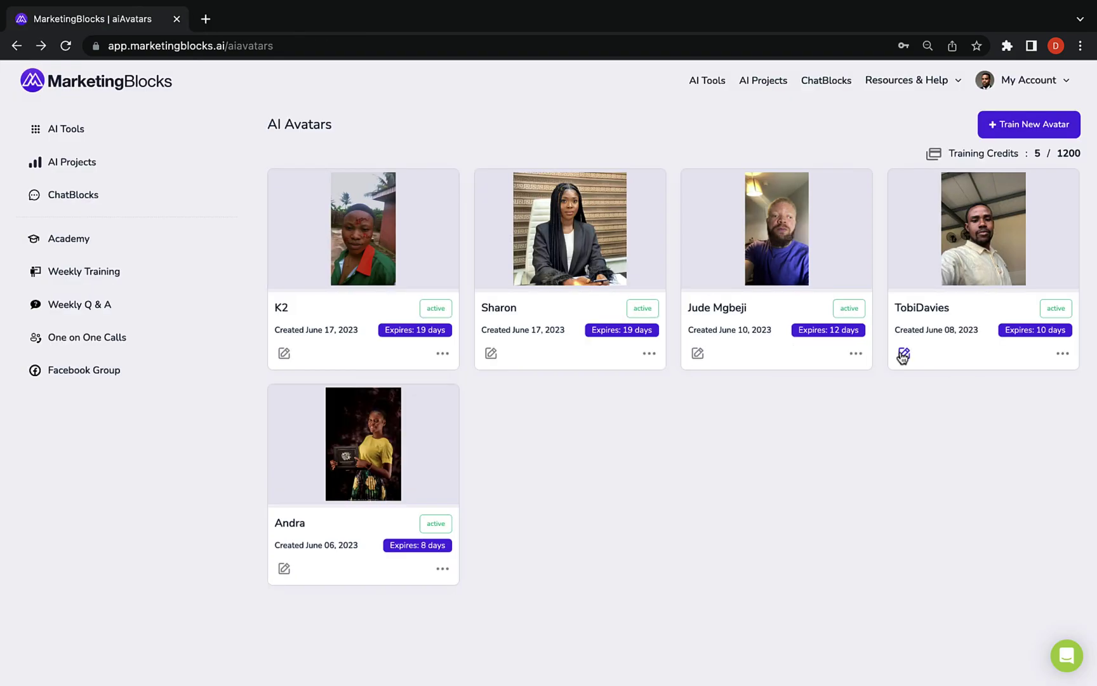
Generate a new batch of avatar images with Super Resolution and Creativity turned on
{"action": "left_click", "coordinate": [903, 357]}
{"action": "left_click", "coordinate": [420, 437]}
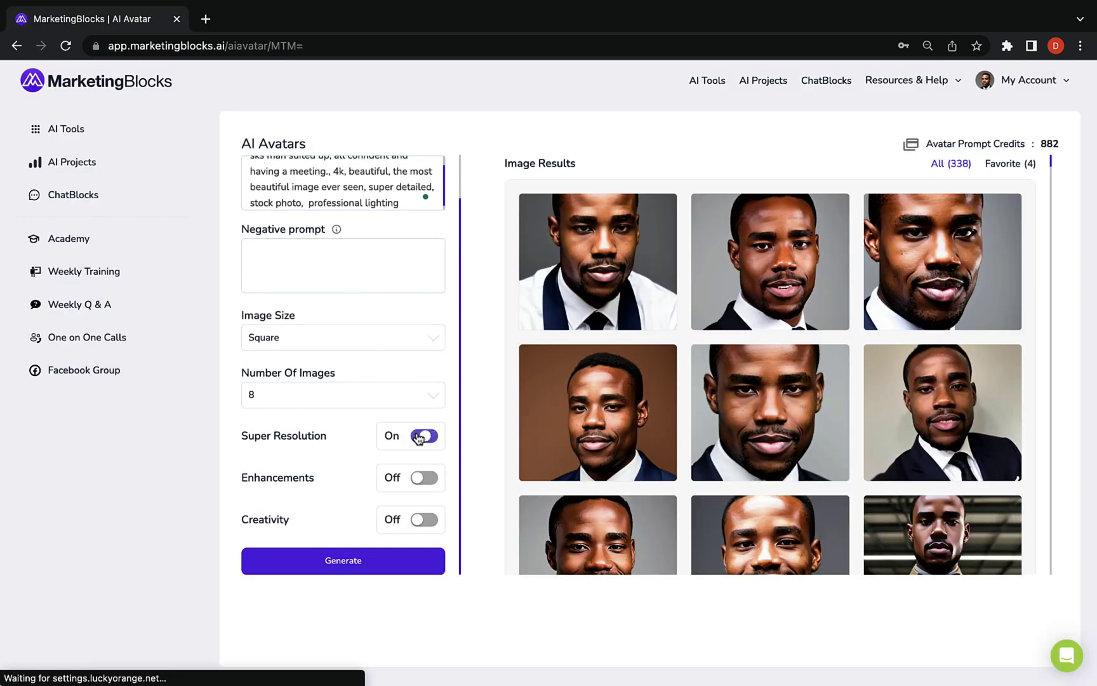
{"action": "left_click", "coordinate": [424, 519]}
{"action": "left_click", "coordinate": [348, 562]}
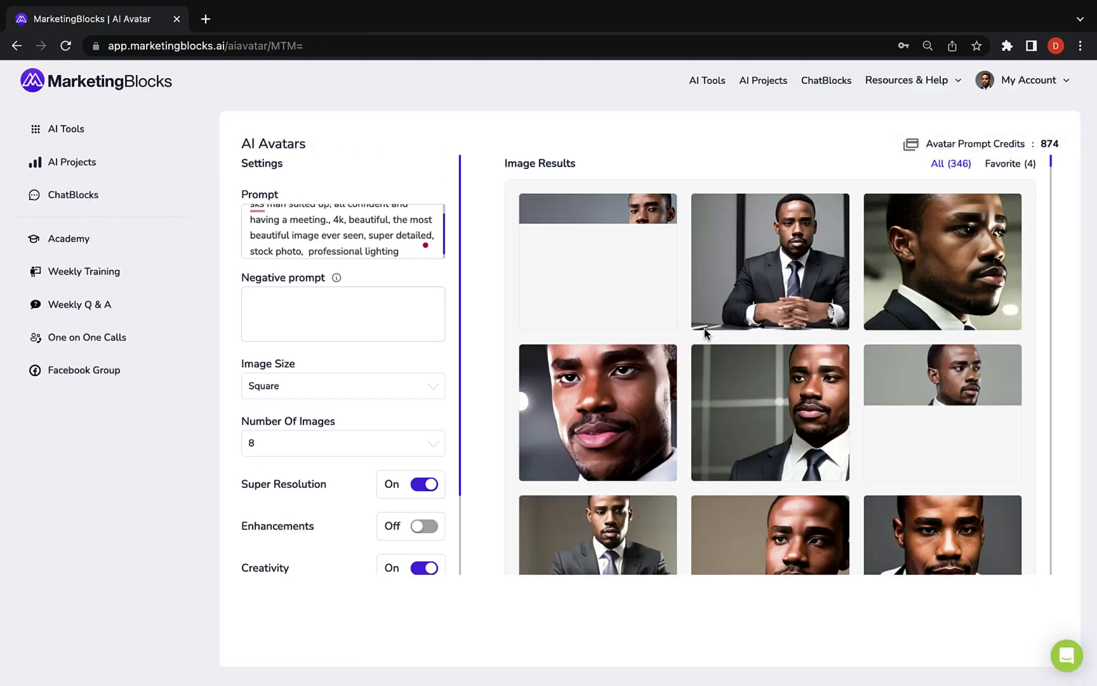
Favourite one generated avatar and download it to Downloads
{"action": "scroll", "coordinate": [722, 360], "scroll_direction": "down", "scroll_amount": 20}
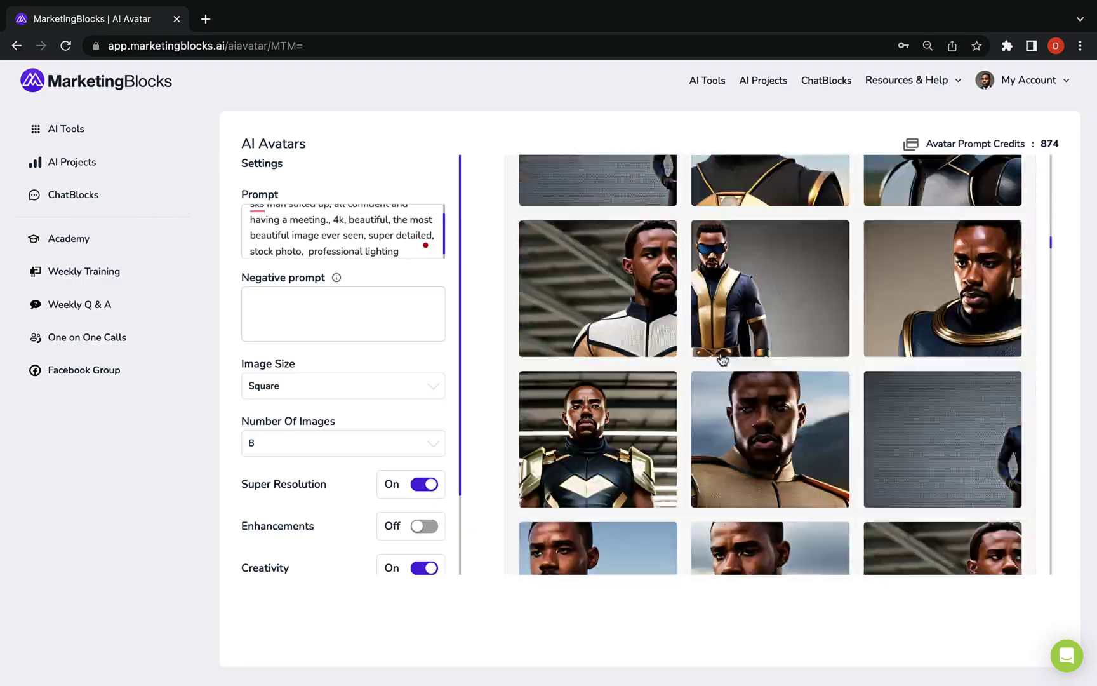
{"action": "scroll", "coordinate": [722, 360], "scroll_direction": "down", "scroll_amount": 20}
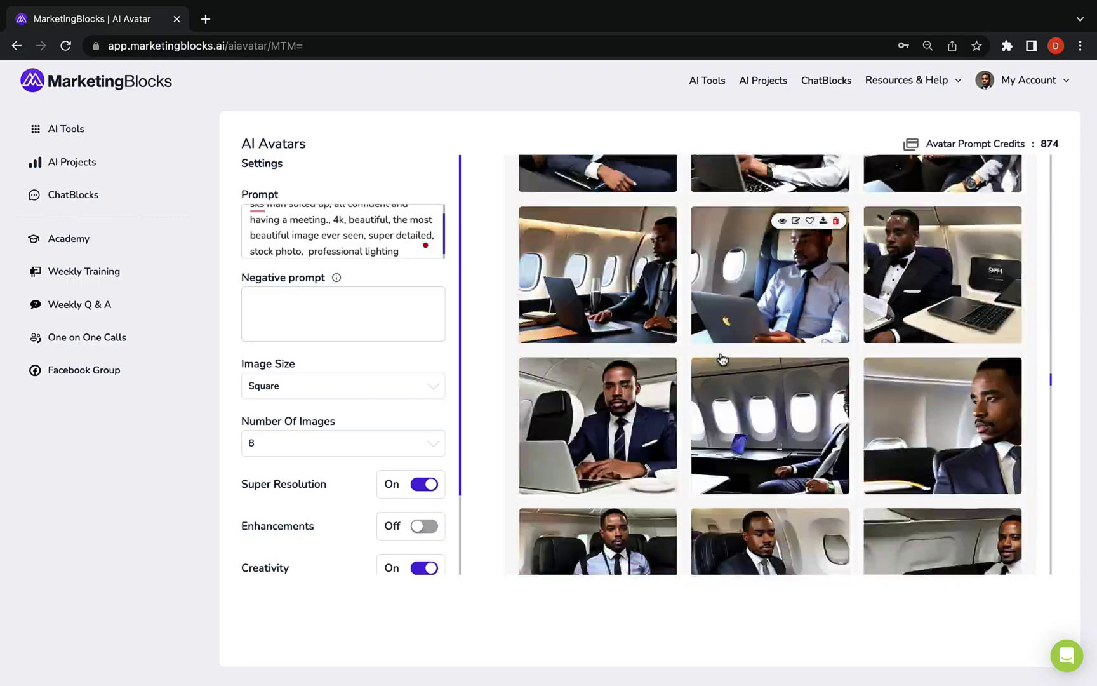
{"action": "scroll", "coordinate": [723, 360], "scroll_direction": "down", "scroll_amount": 20}
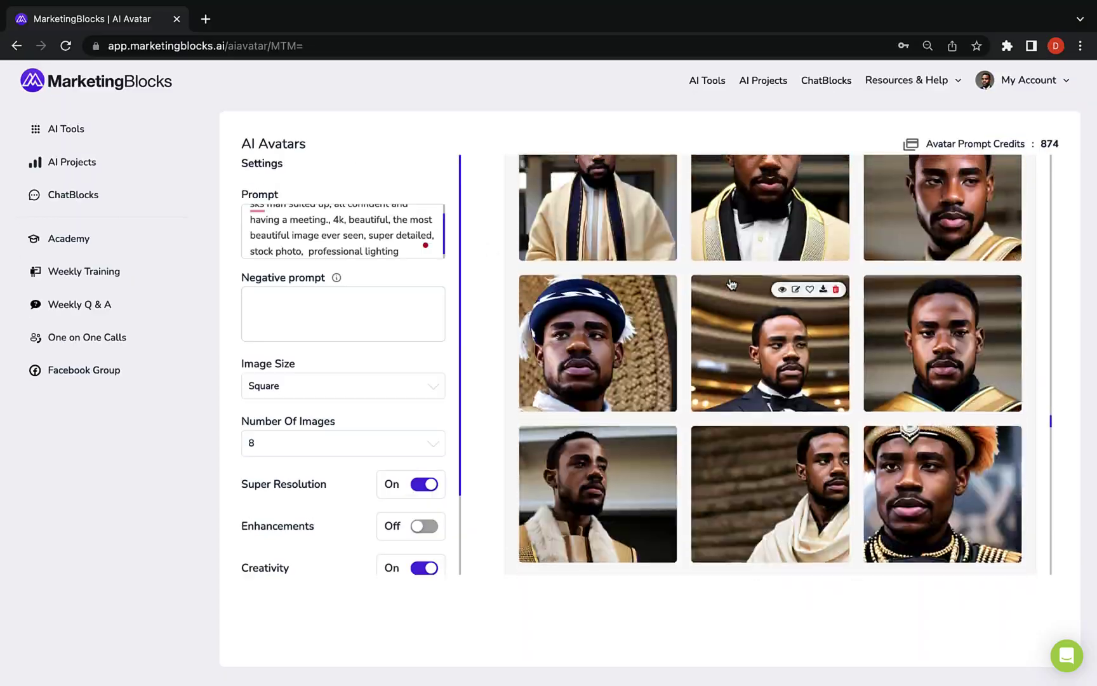
{"action": "scroll", "coordinate": [731, 284], "scroll_direction": "down", "scroll_amount": 5}
{"action": "left_click", "coordinate": [810, 243]}
{"action": "left_click", "coordinate": [823, 242]}
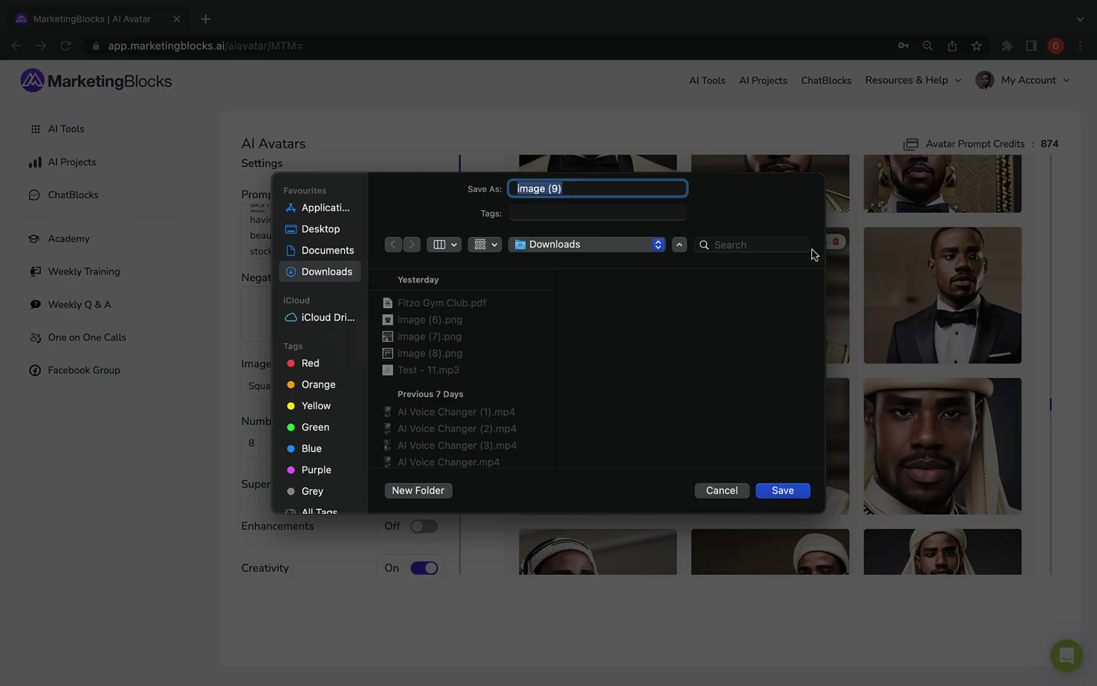
{"action": "left_click", "coordinate": [783, 490]}
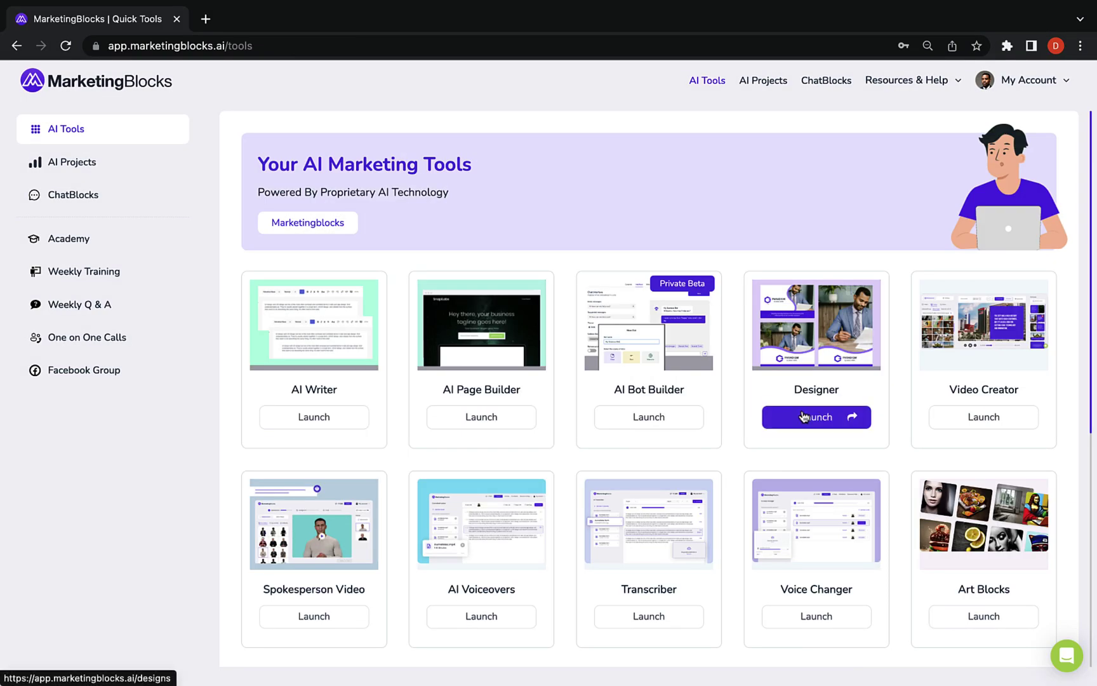
Start a new design with product name Fitzo Gym Club and generate banners
{"action": "left_click", "coordinate": [803, 416]}
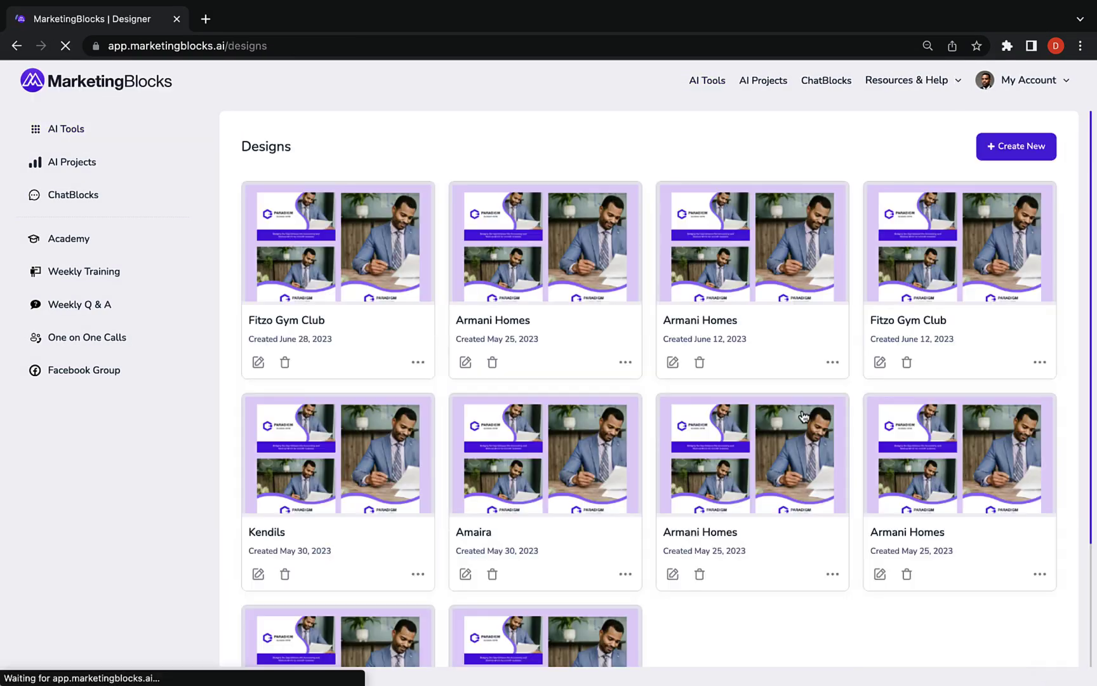
{"action": "left_click", "coordinate": [1017, 146]}
{"action": "left_click", "coordinate": [460, 265]}
{"action": "left_click", "coordinate": [406, 296]}
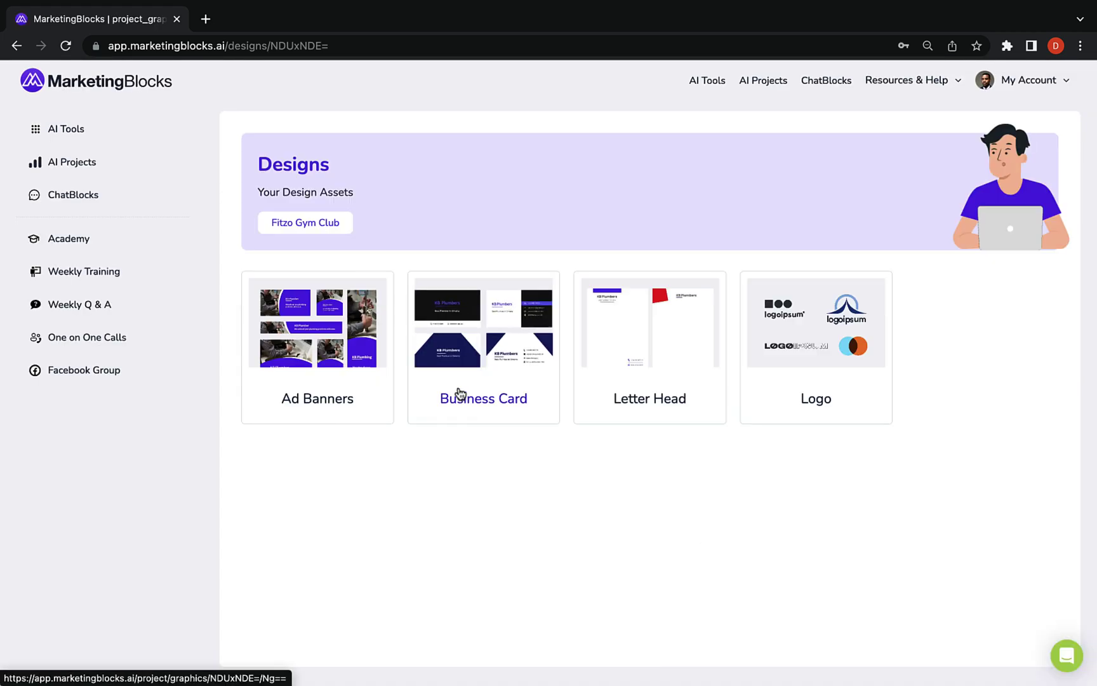
{"action": "left_click", "coordinate": [358, 346]}
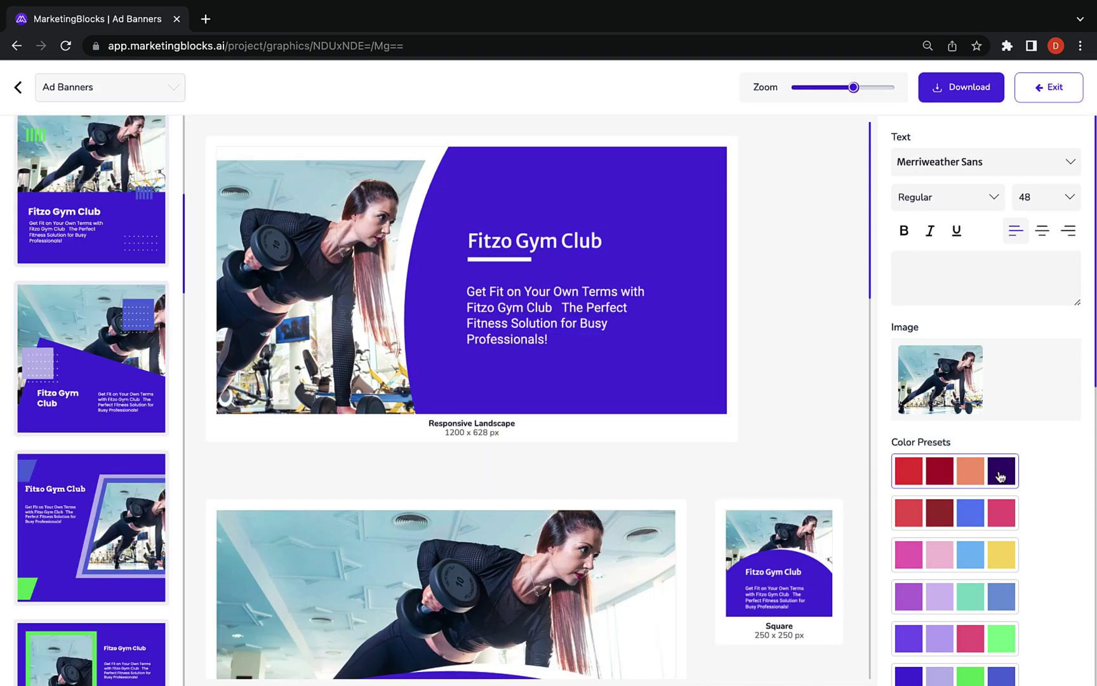
Recolour the generated banners with the navy color preset
{"action": "scroll", "coordinate": [900, 579], "scroll_direction": "down", "scroll_amount": 2}
{"action": "scroll", "coordinate": [906, 610], "scroll_direction": "down", "scroll_amount": 7}
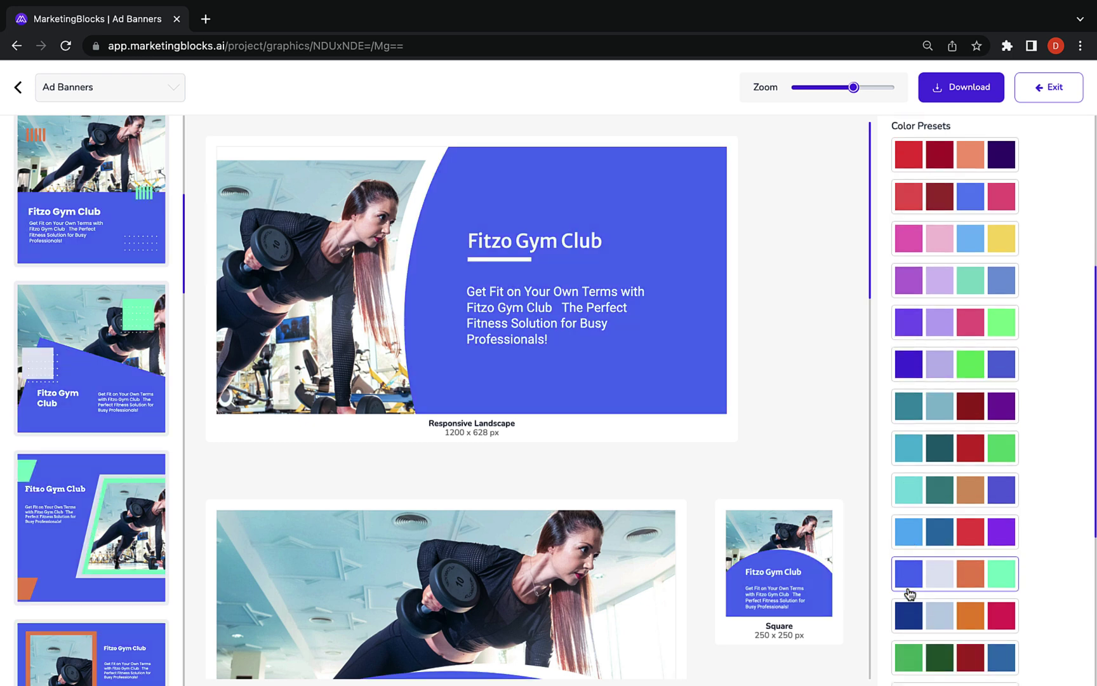
{"action": "left_click", "coordinate": [907, 594]}
{"action": "scroll", "coordinate": [905, 559], "scroll_direction": "down", "scroll_amount": 5}
{"action": "scroll", "coordinate": [908, 572], "scroll_direction": "down", "scroll_amount": 5}
{"action": "scroll", "coordinate": [908, 571], "scroll_direction": "up", "scroll_amount": 15}
{"action": "scroll", "coordinate": [901, 466], "scroll_direction": "down", "scroll_amount": 8}
{"action": "mouse_move", "coordinate": [676, 350]}
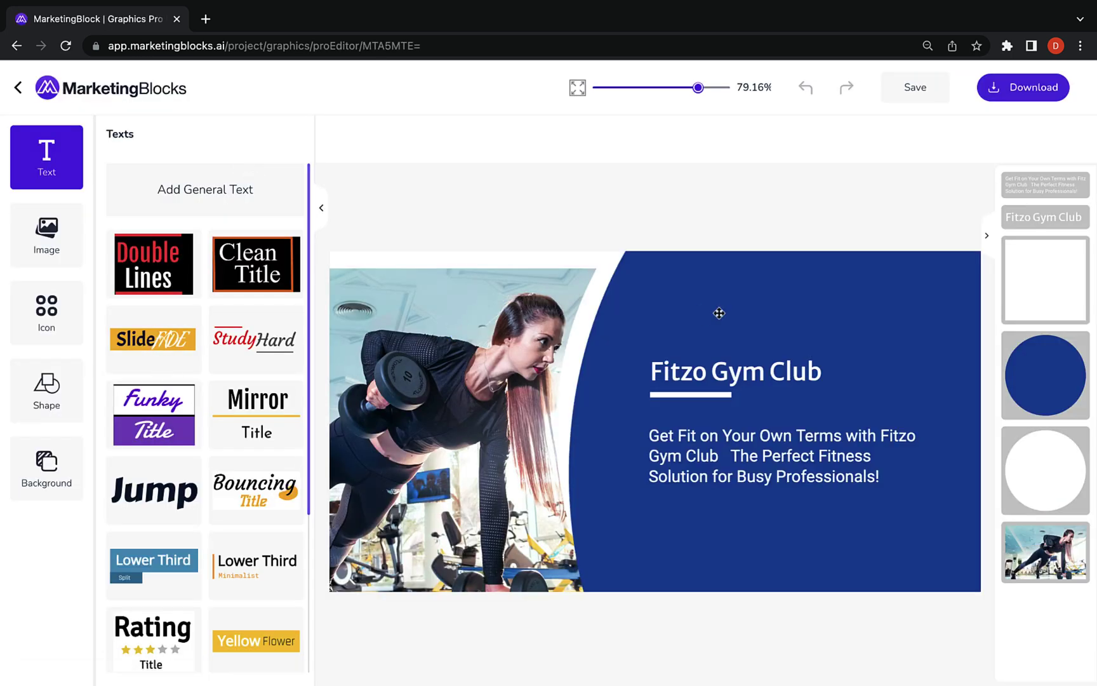
Select the gym photo on the banner and try several mask shapes on it
{"action": "scroll", "coordinate": [235, 543], "scroll_direction": "down", "scroll_amount": 5}
{"action": "scroll", "coordinate": [235, 543], "scroll_direction": "up", "scroll_amount": 5}
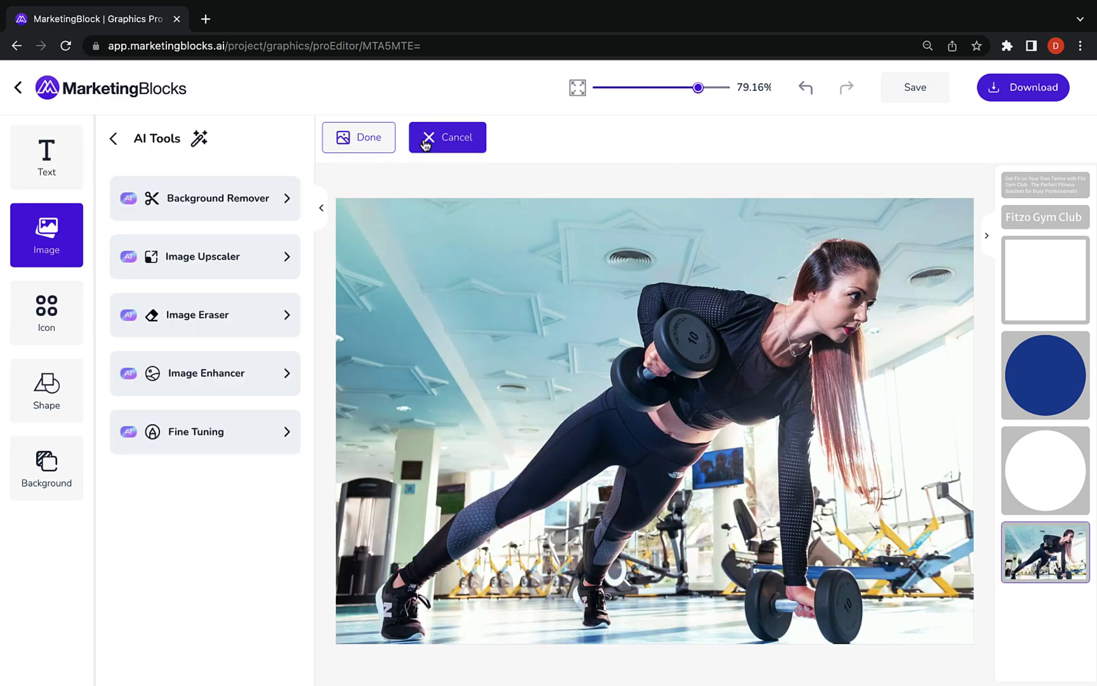
{"action": "left_click", "coordinate": [431, 137]}
{"action": "left_click", "coordinate": [401, 347]}
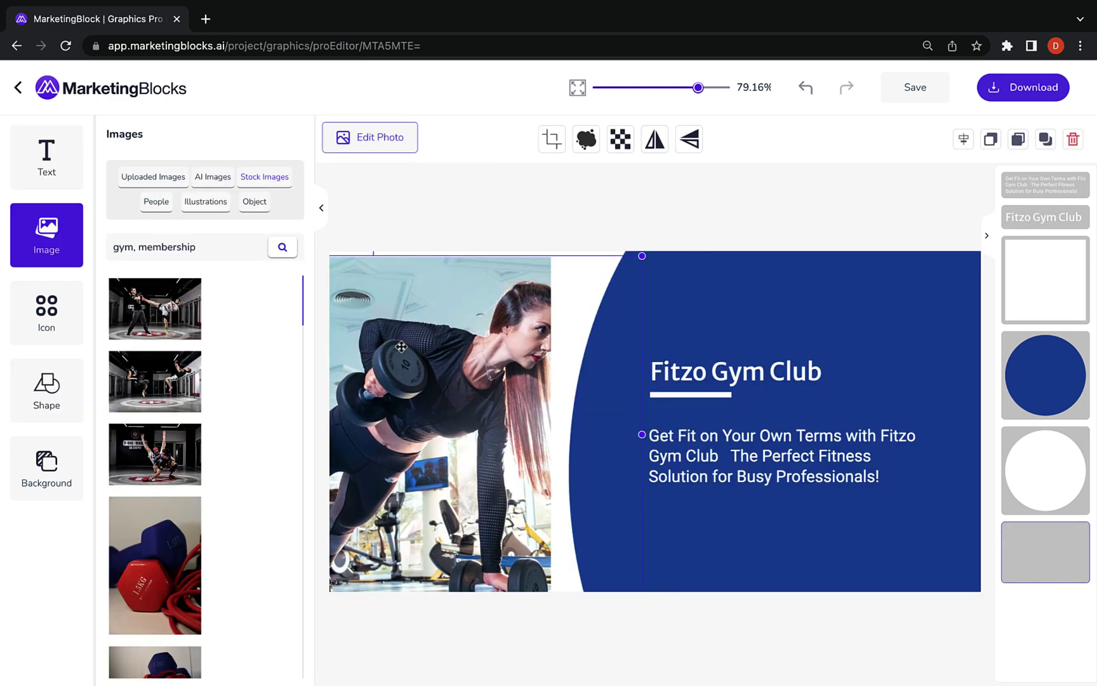
{"action": "left_click", "coordinate": [46, 390]}
{"action": "scroll", "coordinate": [176, 412], "scroll_direction": "down", "scroll_amount": 2}
{"action": "left_click", "coordinate": [177, 411]}
{"action": "scroll", "coordinate": [166, 400], "scroll_direction": "down", "scroll_amount": 2}
{"action": "left_click", "coordinate": [167, 400]}
Mask the photo as a tall rectangle, then settle on a rounded blob shape
{"action": "scroll", "coordinate": [166, 400], "scroll_direction": "down", "scroll_amount": 3}
{"action": "left_click", "coordinate": [153, 419]}
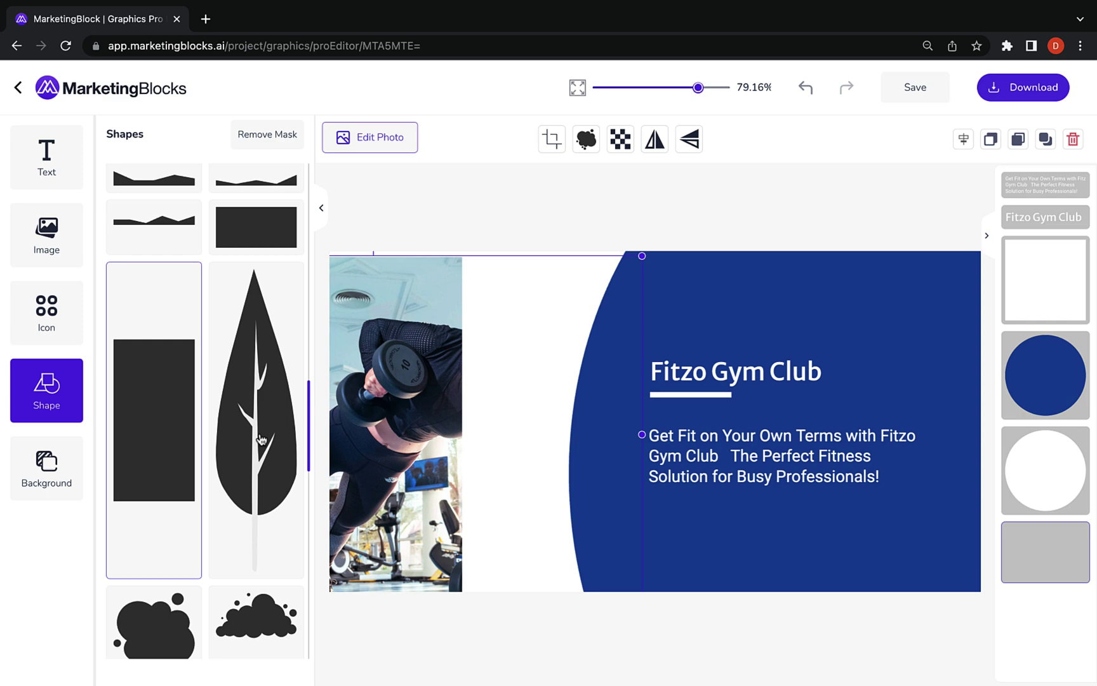
{"action": "scroll", "coordinate": [261, 439], "scroll_direction": "down", "scroll_amount": 5}
{"action": "left_click", "coordinate": [257, 539]}
{"action": "scroll", "coordinate": [214, 511], "scroll_direction": "down", "scroll_amount": 5}
Add the pink-shirt woman photo from People to the blue panel, then delete it
{"action": "left_click", "coordinate": [44, 242]}
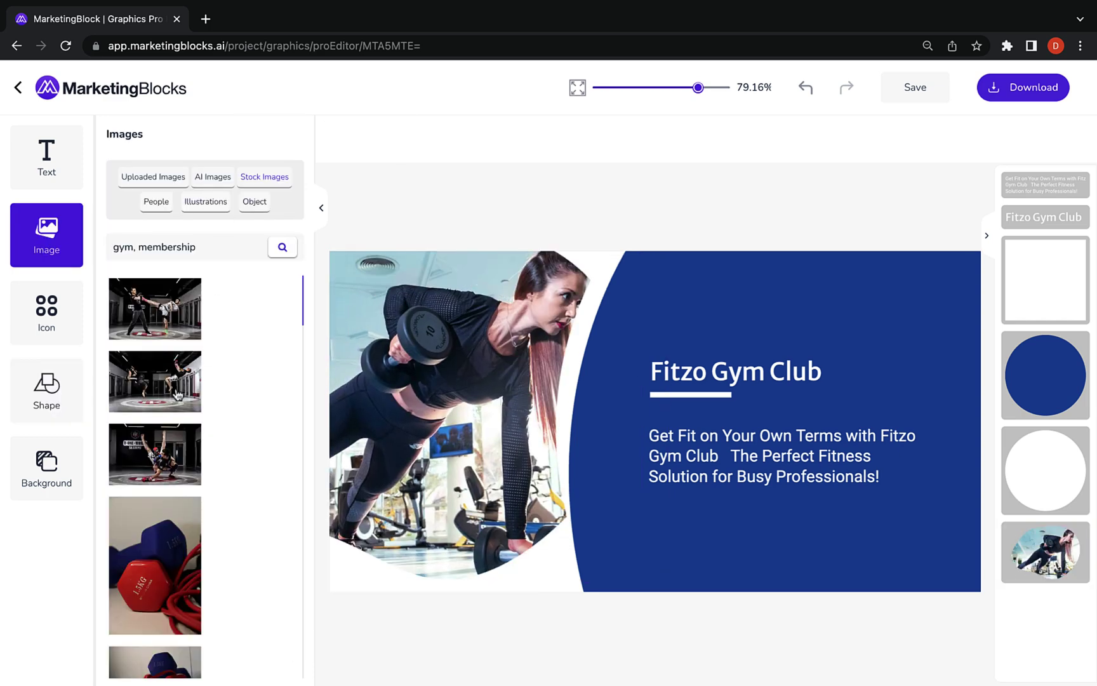
{"action": "left_click", "coordinate": [197, 202]}
{"action": "left_click", "coordinate": [52, 342]}
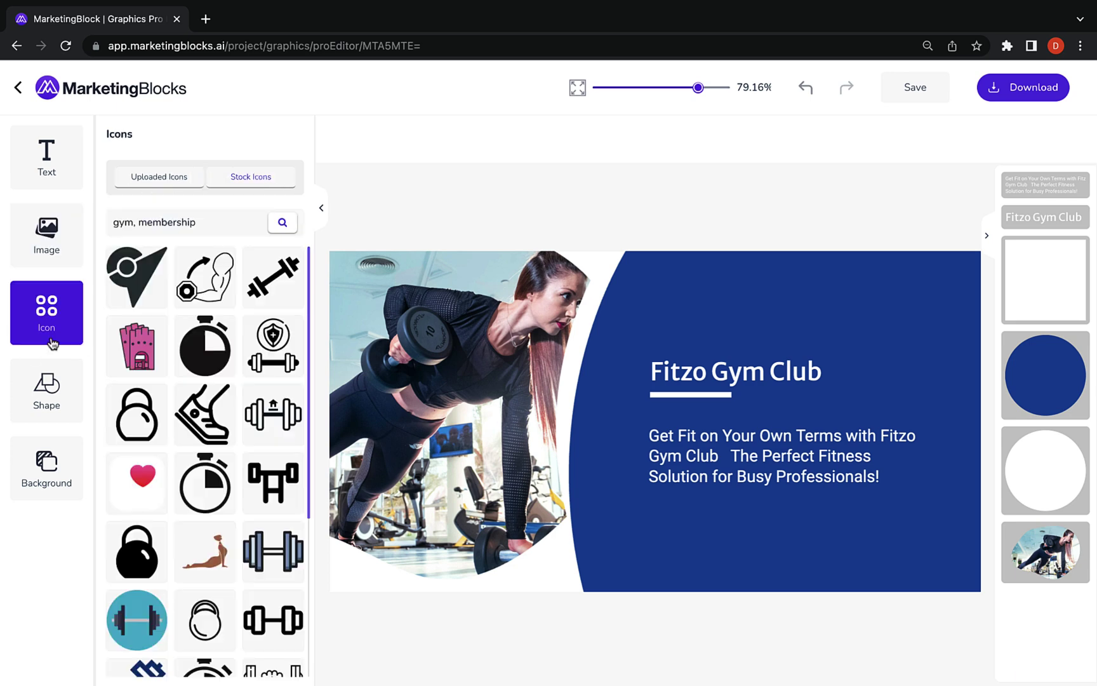
{"action": "scroll", "coordinate": [203, 444], "scroll_direction": "down", "scroll_amount": 5}
{"action": "left_click", "coordinate": [76, 255]}
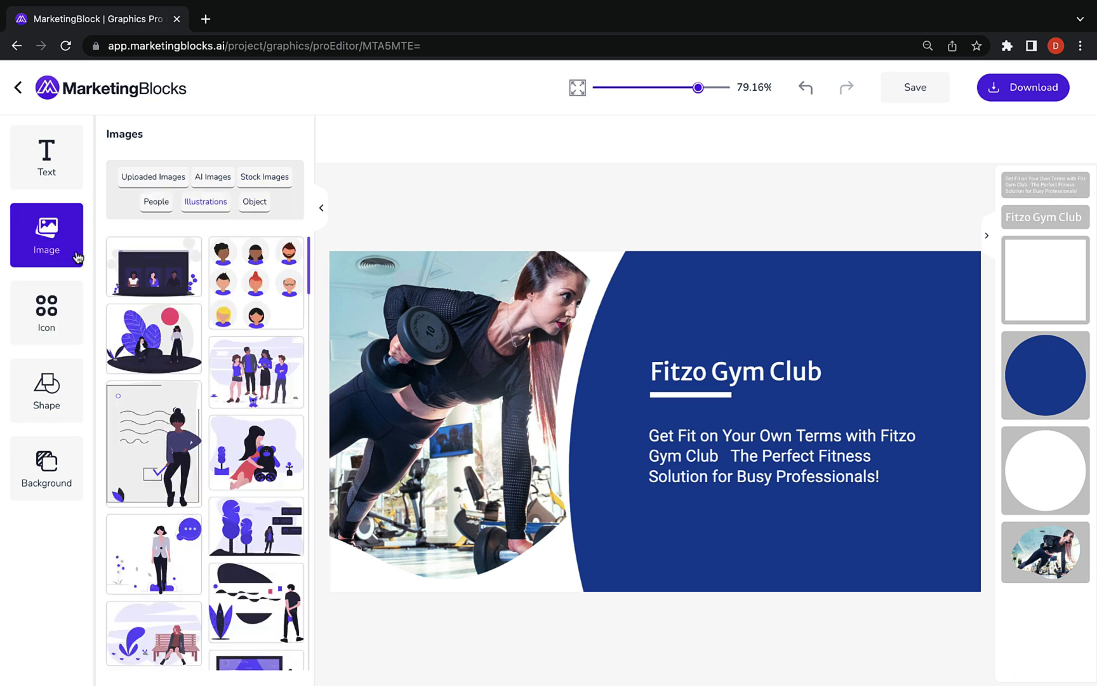
{"action": "left_click", "coordinate": [165, 202]}
{"action": "scroll", "coordinate": [248, 437], "scroll_direction": "down", "scroll_amount": 5}
{"action": "left_click_drag", "start_coordinate": [370, 426], "coordinate": [370, 426]}
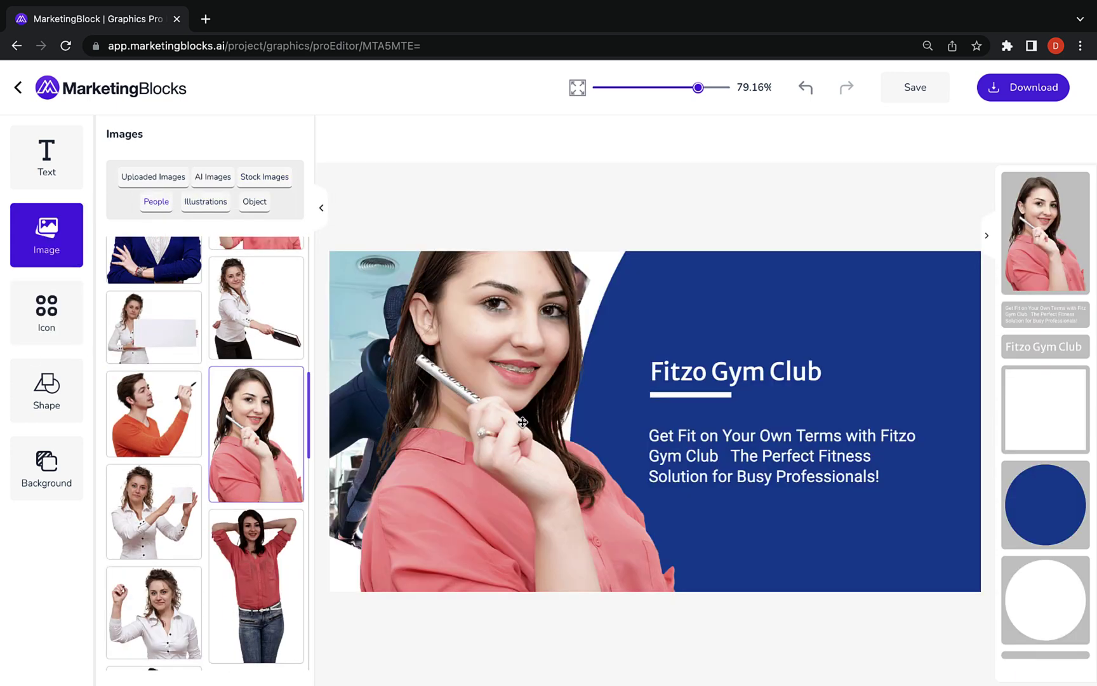
{"action": "left_click_drag", "start_coordinate": [523, 437], "coordinate": [746, 381]}
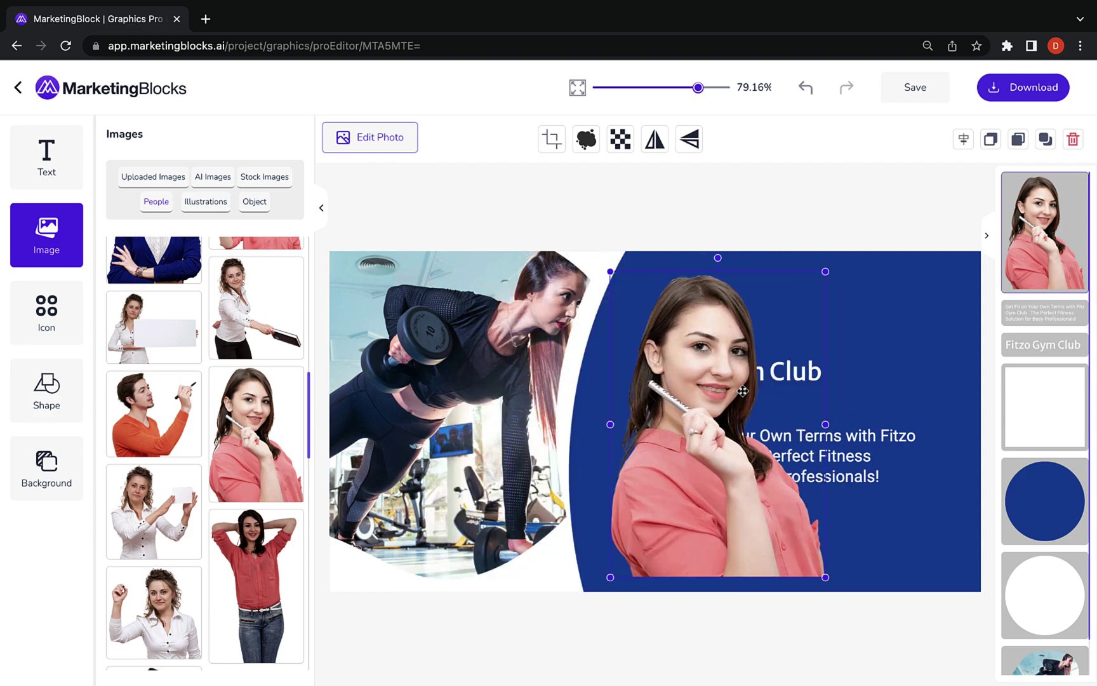
{"action": "key", "text": "Delete"}
Save the banner, then view the business card as a 3D mockup and back flat
{"action": "left_click", "coordinate": [918, 89]}
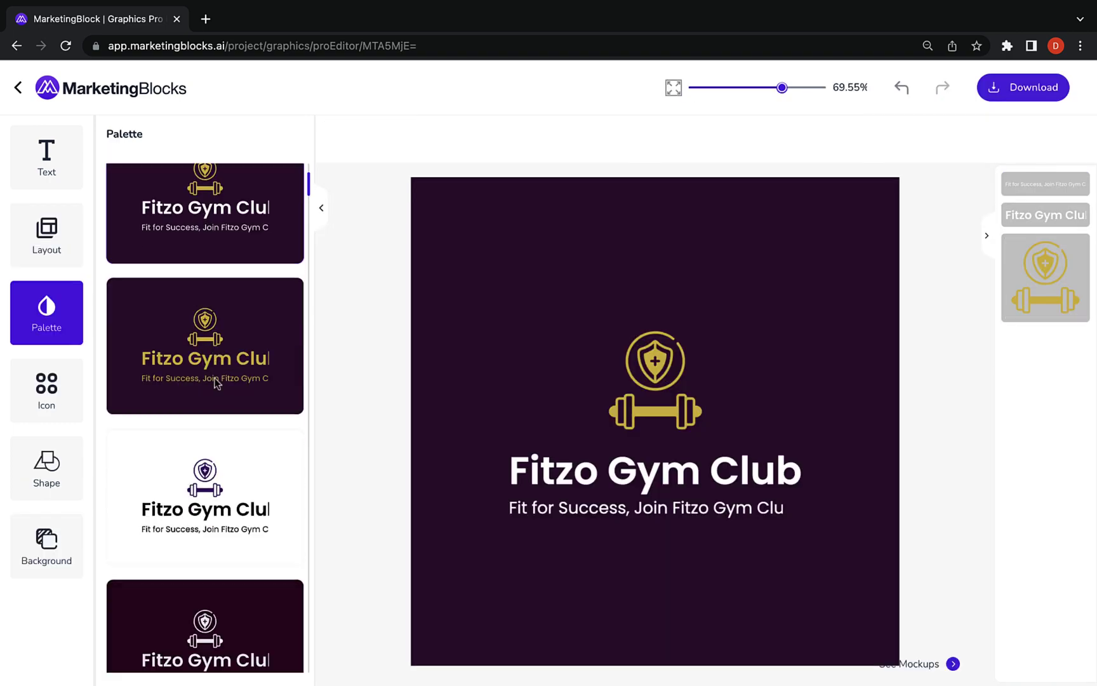
{"action": "scroll", "coordinate": [215, 382], "scroll_direction": "down", "scroll_amount": 6}
{"action": "scroll", "coordinate": [216, 381], "scroll_direction": "down", "scroll_amount": 10}
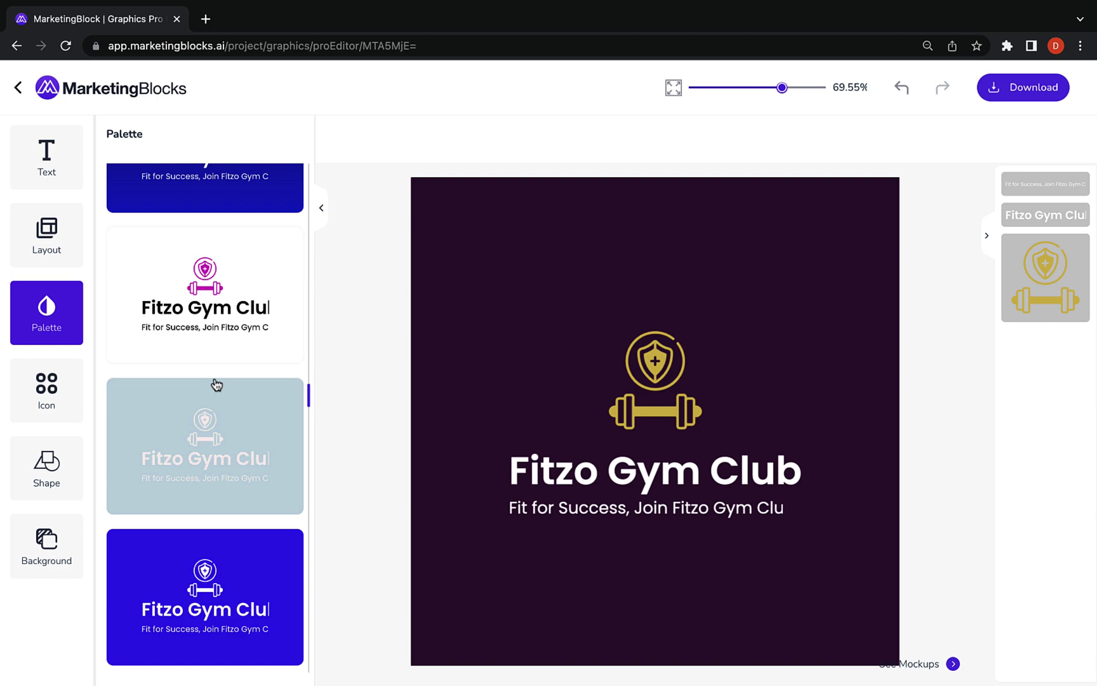
{"action": "scroll", "coordinate": [215, 384], "scroll_direction": "down", "scroll_amount": 5}
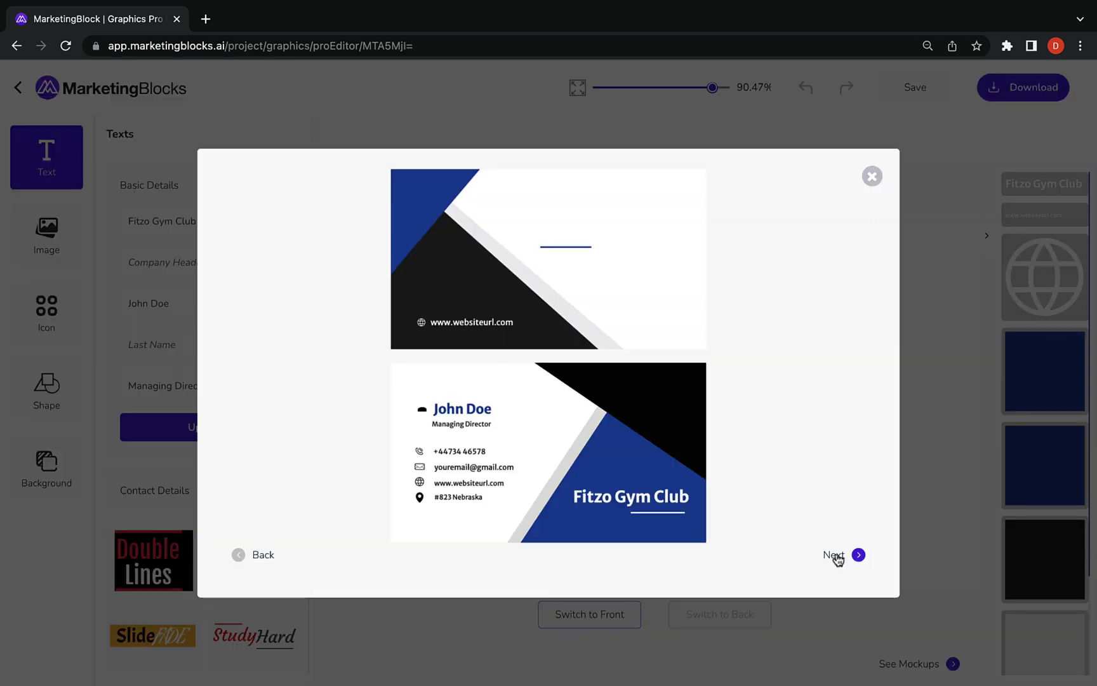
{"action": "left_click", "coordinate": [836, 556]}
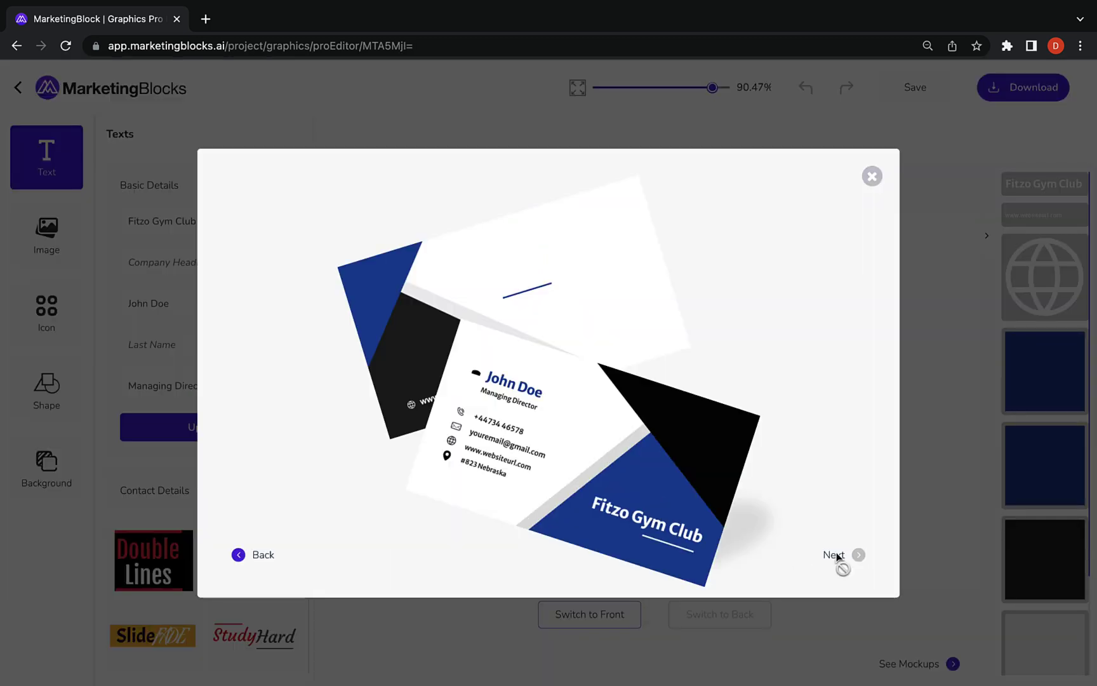
{"action": "left_click", "coordinate": [239, 556]}
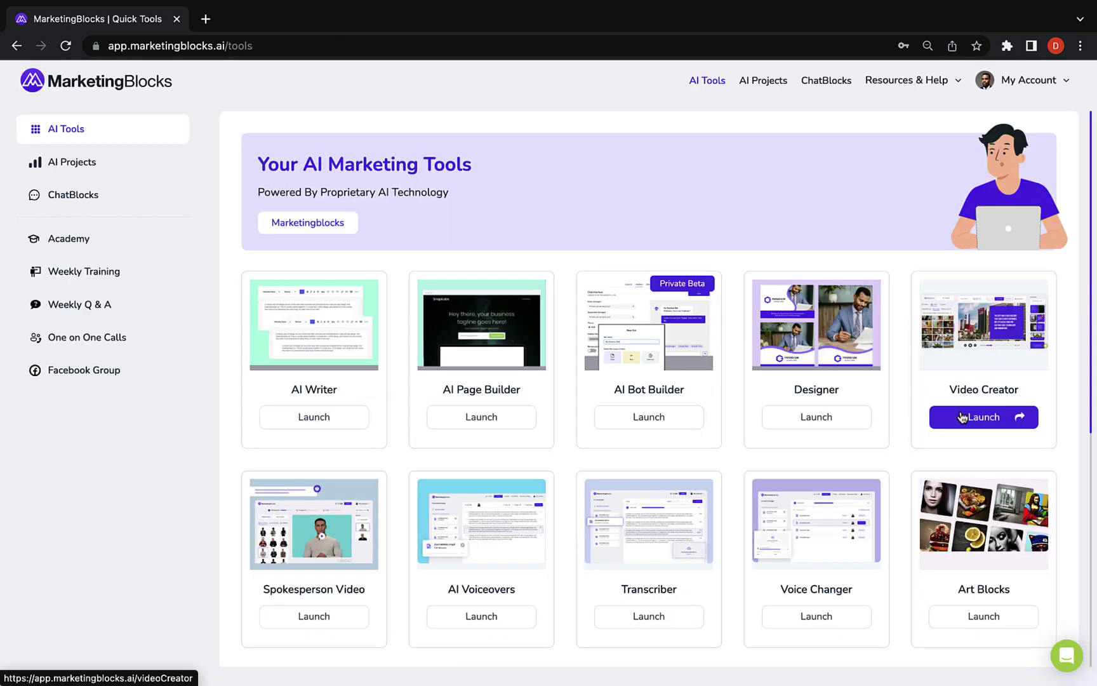
Start a new video titled 'Fitzo', accept its AI-prepared script, and open the editor
{"action": "left_click", "coordinate": [975, 416]}
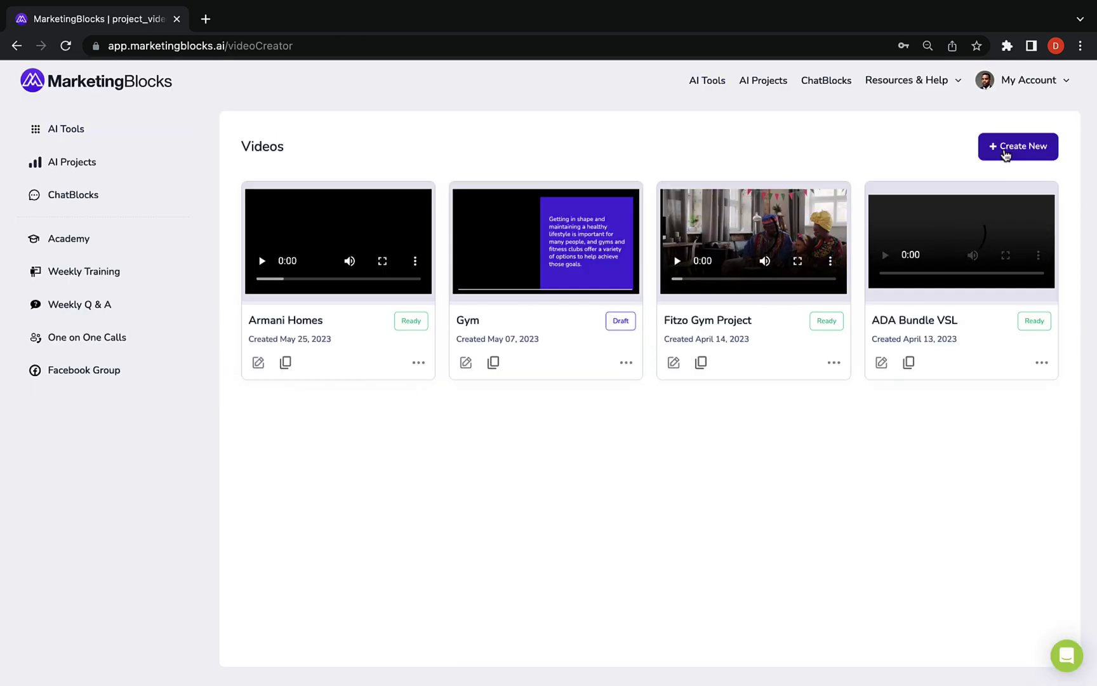
{"action": "left_click", "coordinate": [1006, 156]}
{"action": "type", "text": "Fitzo"}
{"action": "left_click", "coordinate": [759, 480]}
{"action": "left_click", "coordinate": [693, 446]}
{"action": "left_click", "coordinate": [754, 482]}
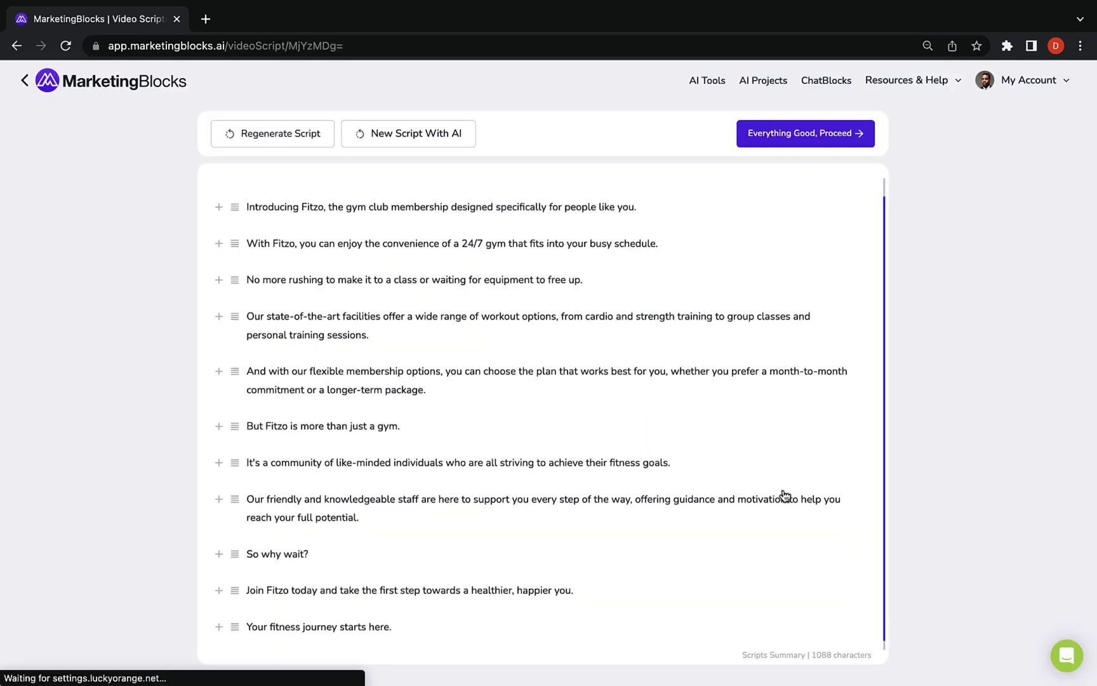
{"action": "left_click", "coordinate": [789, 137]}
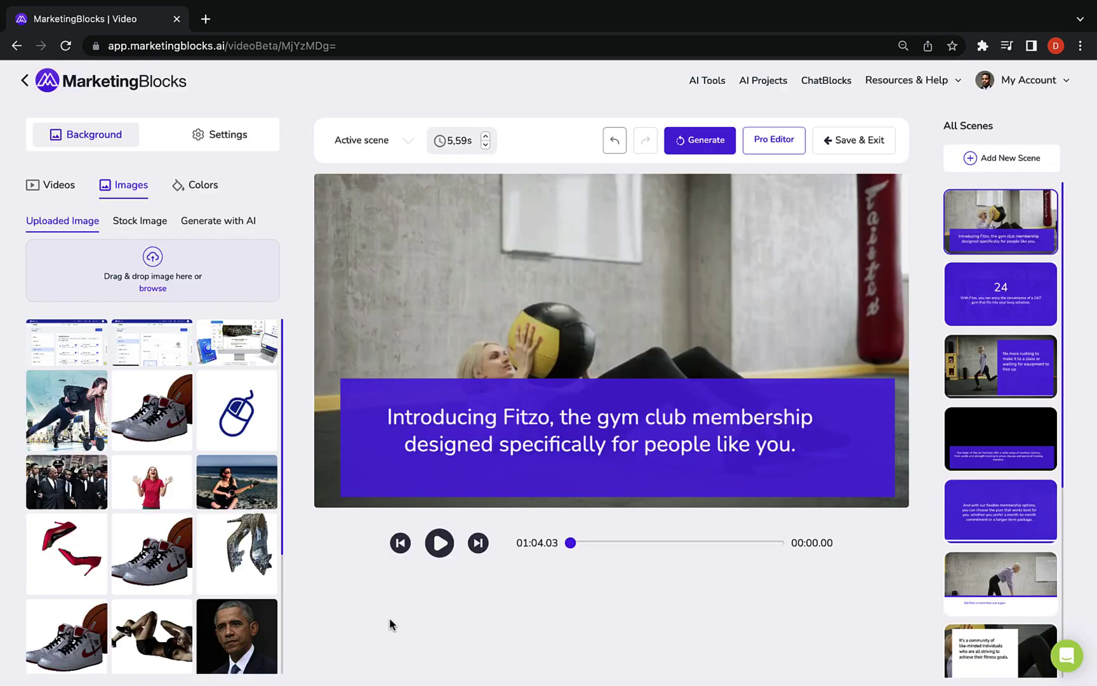
Try the opening caption's font, colour, alignment, highlight effect and transition options, leaving it unchanged
{"action": "left_click", "coordinate": [526, 439]}
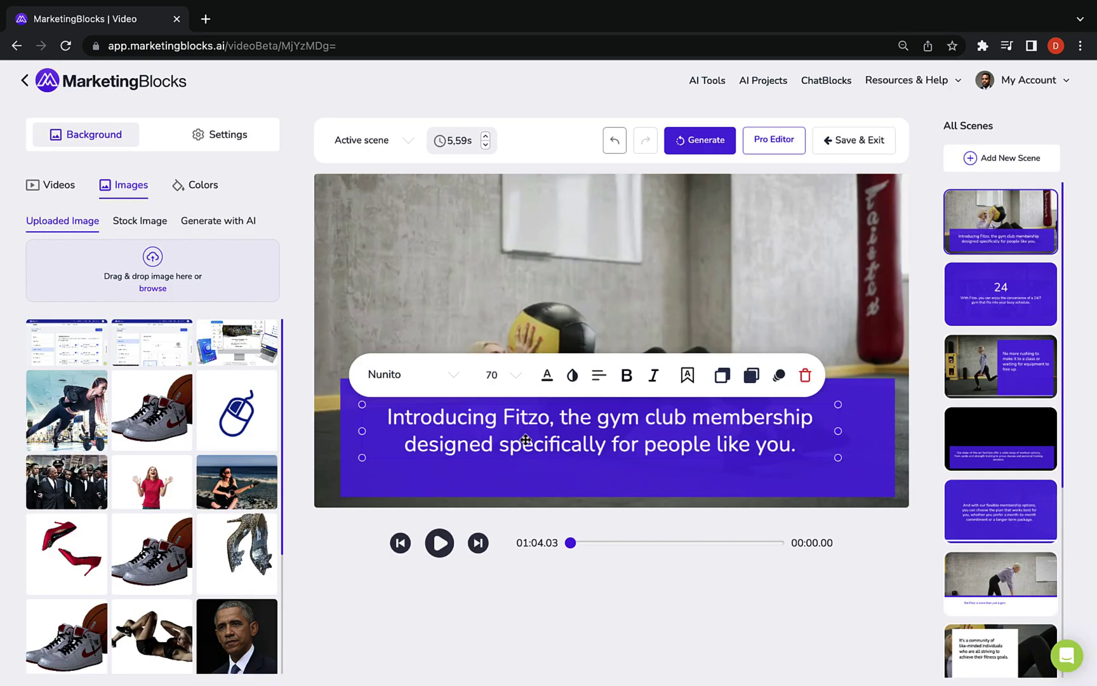
{"action": "left_click", "coordinate": [453, 381]}
{"action": "left_click", "coordinate": [452, 380]}
{"action": "left_click", "coordinate": [547, 375]}
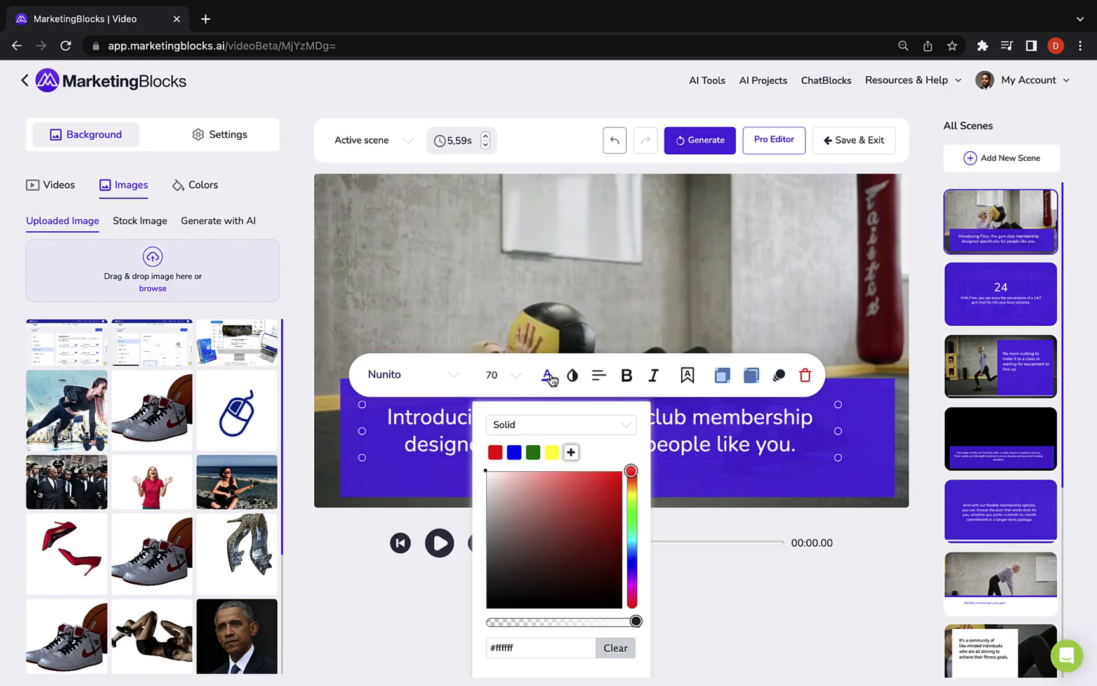
{"action": "left_click", "coordinate": [601, 377]}
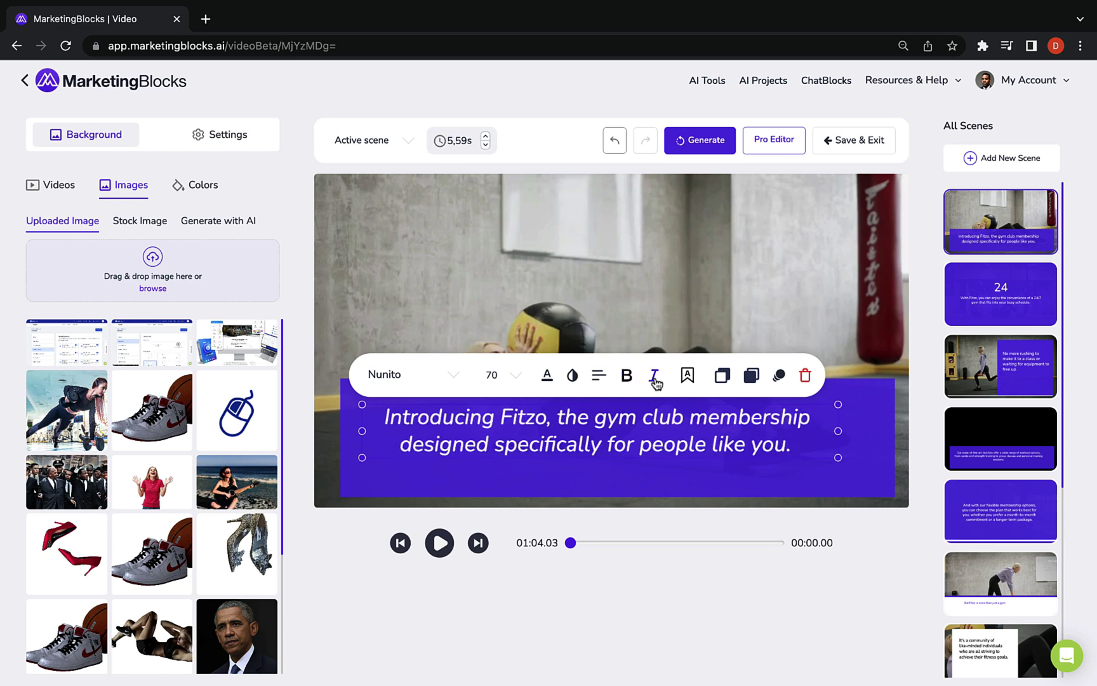
{"action": "left_click", "coordinate": [687, 375]}
{"action": "left_click", "coordinate": [600, 436]}
{"action": "left_click", "coordinate": [710, 374]}
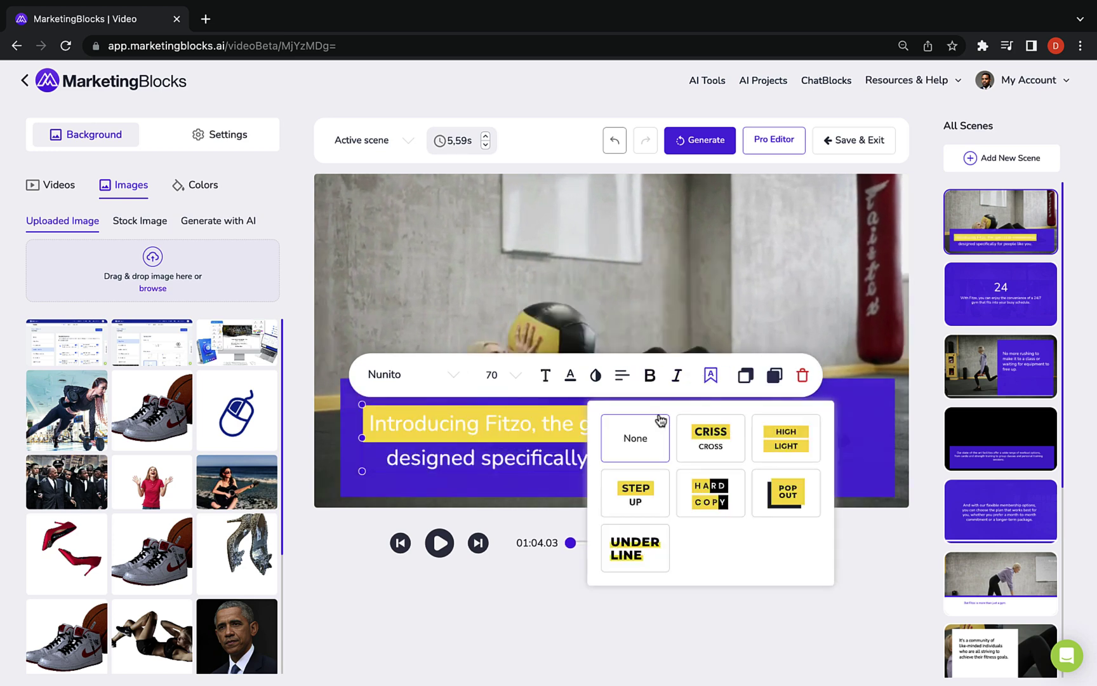
{"action": "left_click", "coordinate": [661, 420]}
{"action": "left_click", "coordinate": [803, 374]}
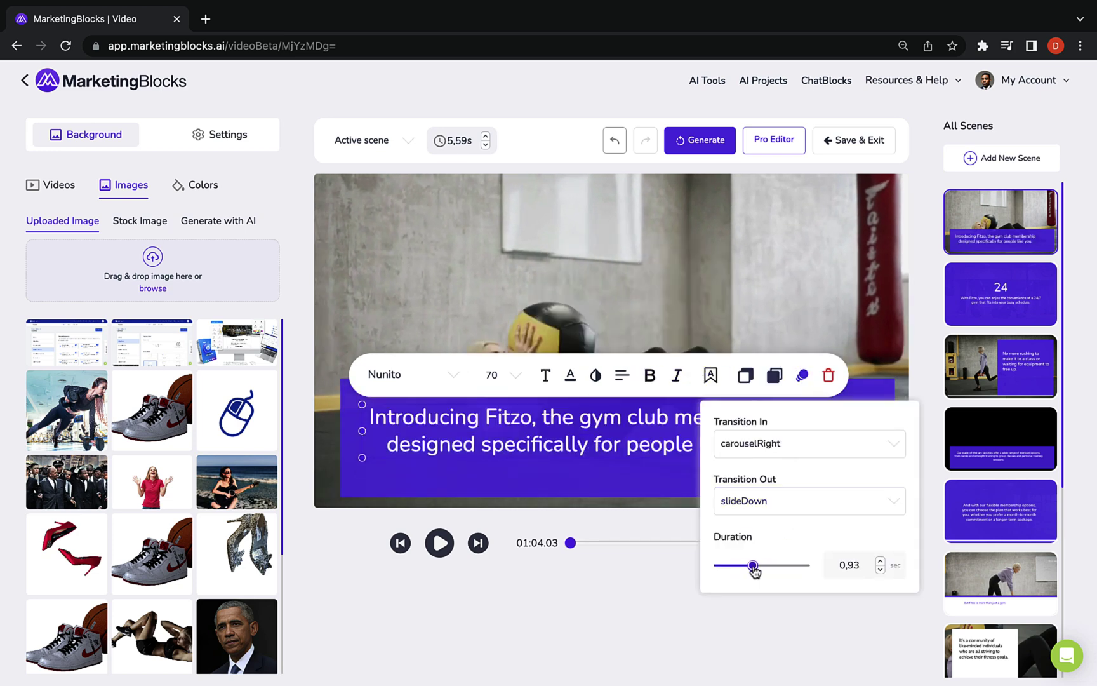
{"action": "left_click", "coordinate": [689, 580]}
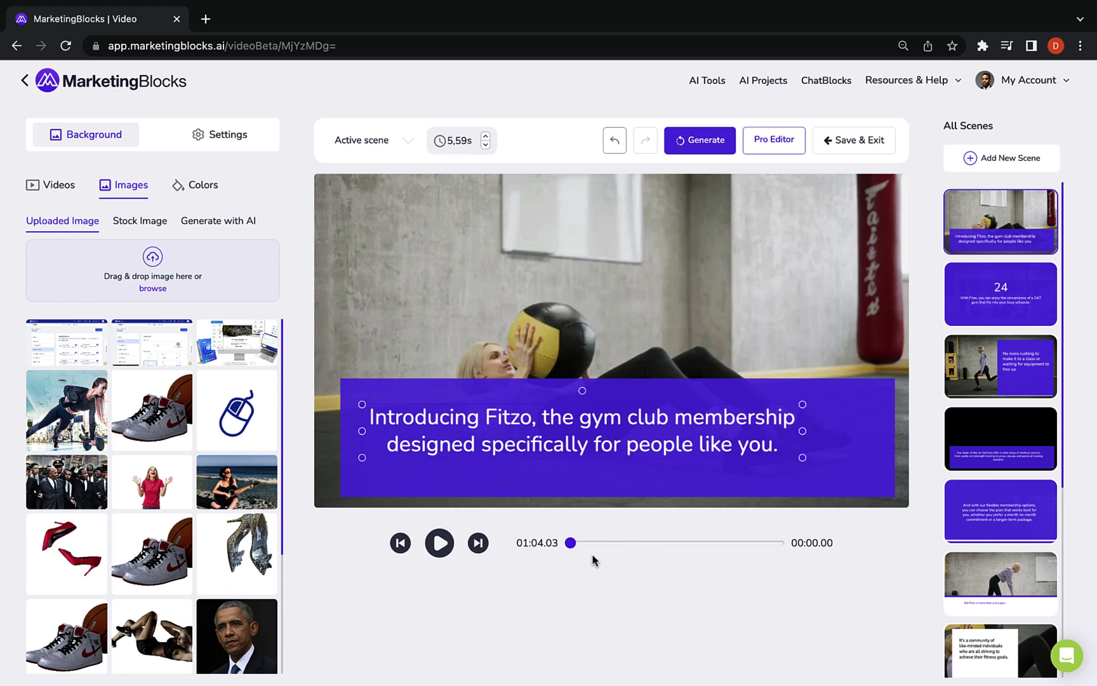
Set the opening scene's background to the treadmill stock gym photo
{"action": "left_click", "coordinate": [140, 221]}
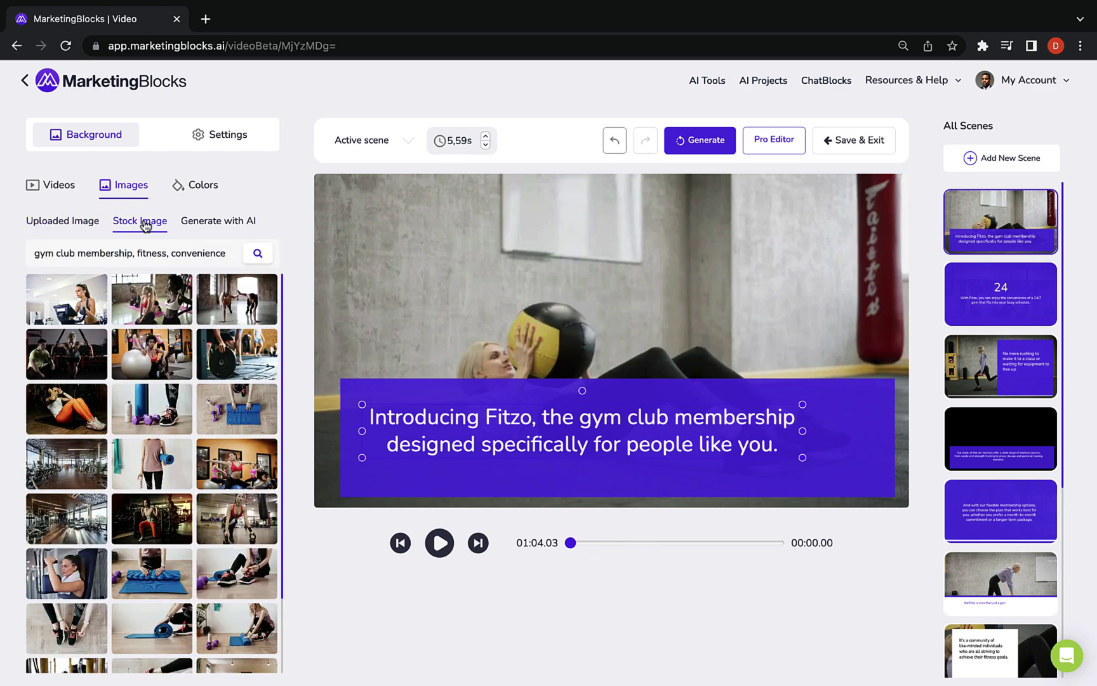
{"action": "left_click", "coordinate": [219, 222]}
{"action": "left_click", "coordinate": [150, 222]}
{"action": "left_click", "coordinate": [67, 298]}
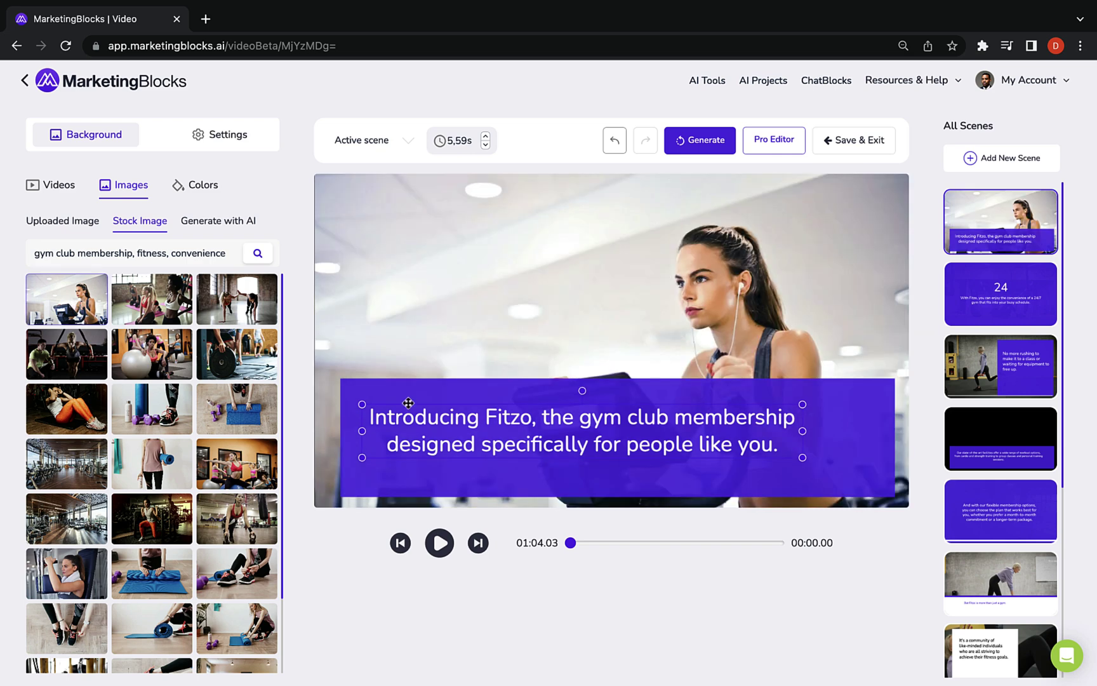
Check the voiceover language settings and preview the scene
{"action": "left_click", "coordinate": [219, 134]}
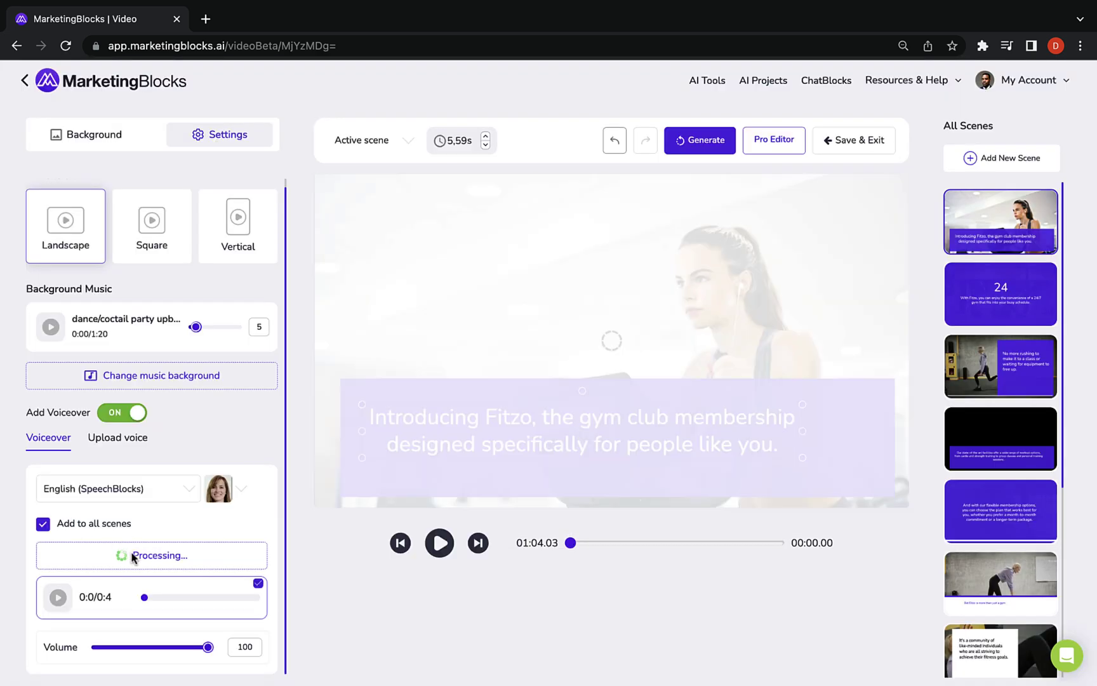
{"action": "left_click", "coordinate": [189, 488]}
{"action": "left_click", "coordinate": [266, 496]}
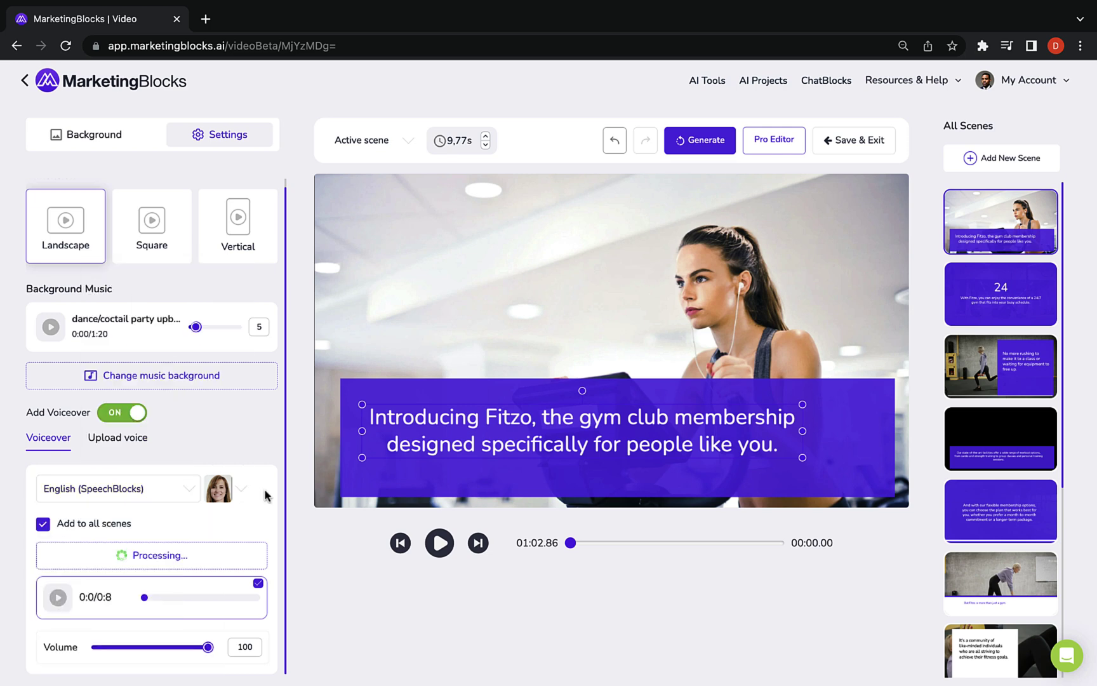
{"action": "left_click", "coordinate": [440, 543]}
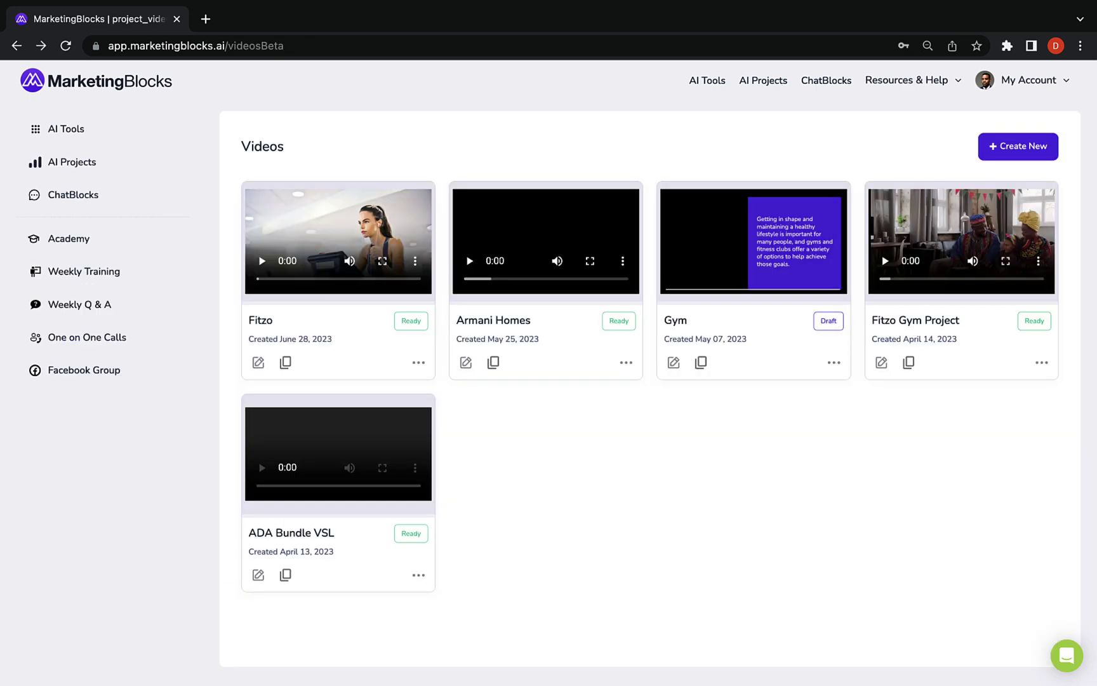
Preview and share the Fitzo video, then close the share dialog
{"action": "left_click", "coordinate": [344, 201]}
{"action": "left_click", "coordinate": [549, 351]}
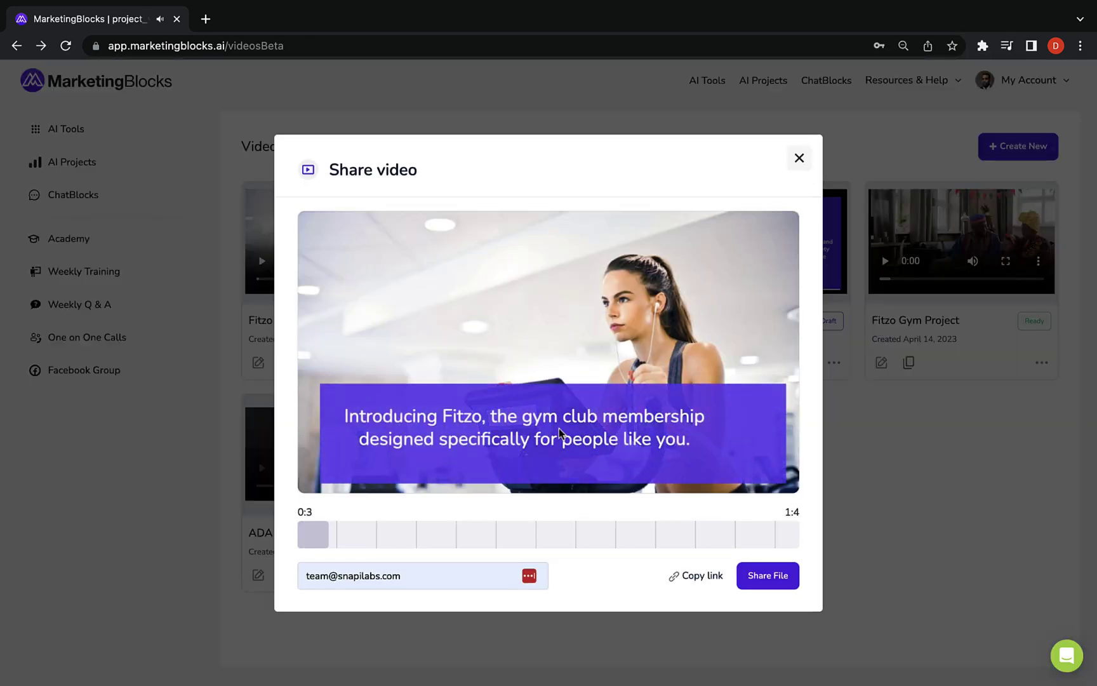
{"action": "left_click", "coordinate": [745, 575]}
{"action": "left_click", "coordinate": [799, 159]}
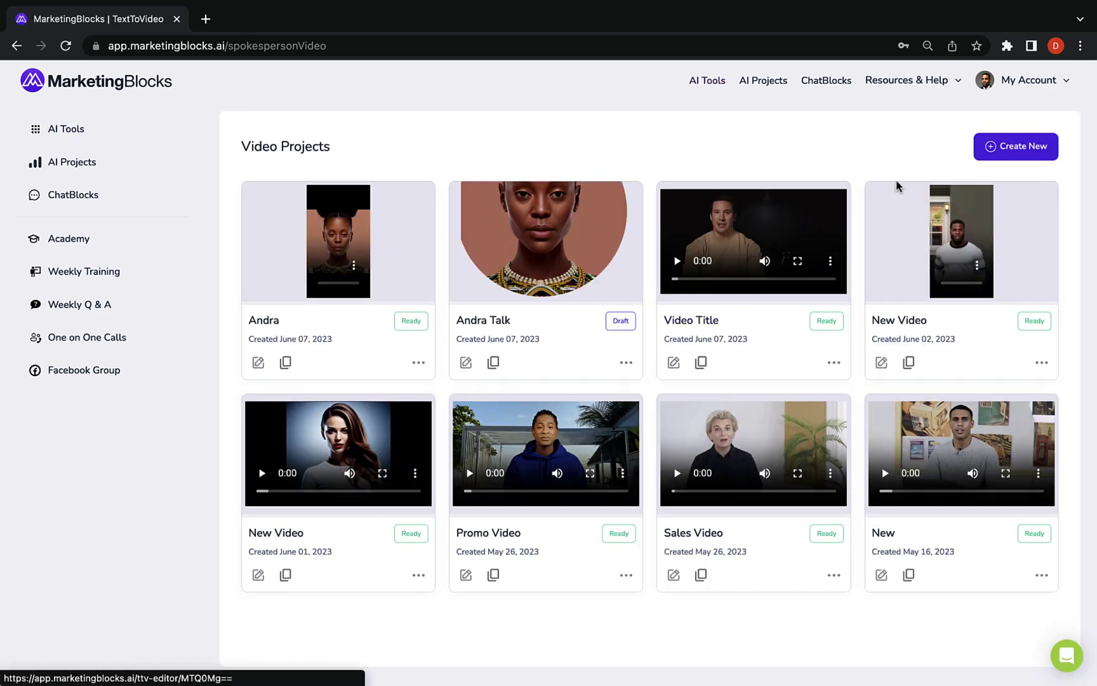
Start a new spokesperson video and choose the man from the HD avatars
{"action": "left_click", "coordinate": [993, 151]}
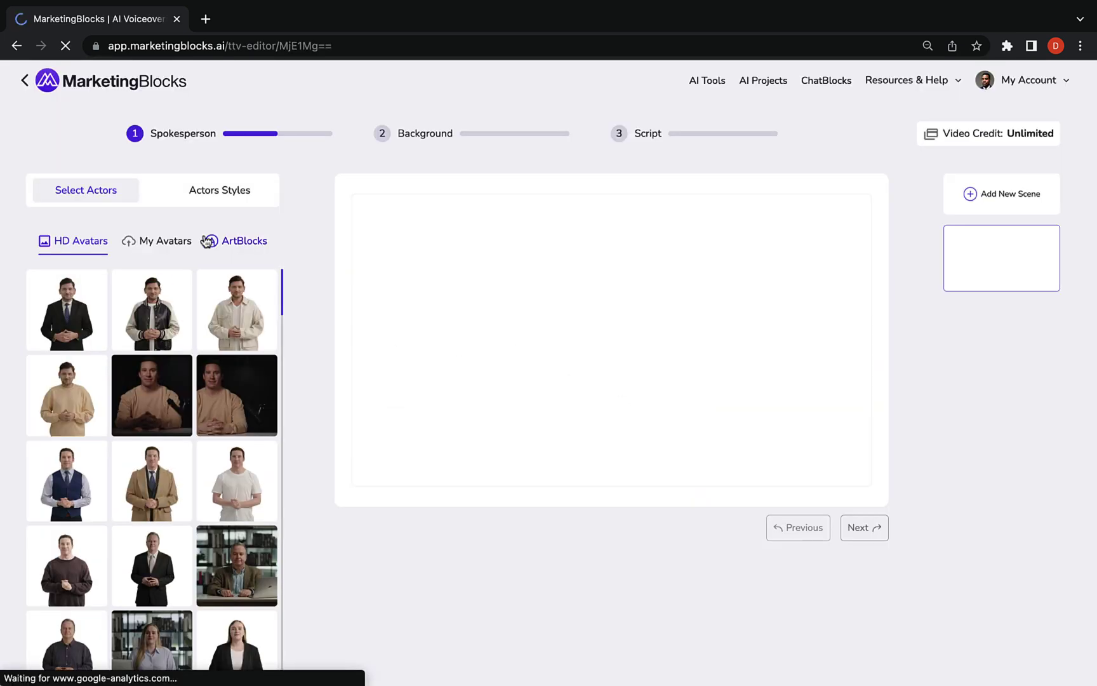
{"action": "left_click", "coordinate": [178, 242]}
{"action": "left_click", "coordinate": [236, 241]}
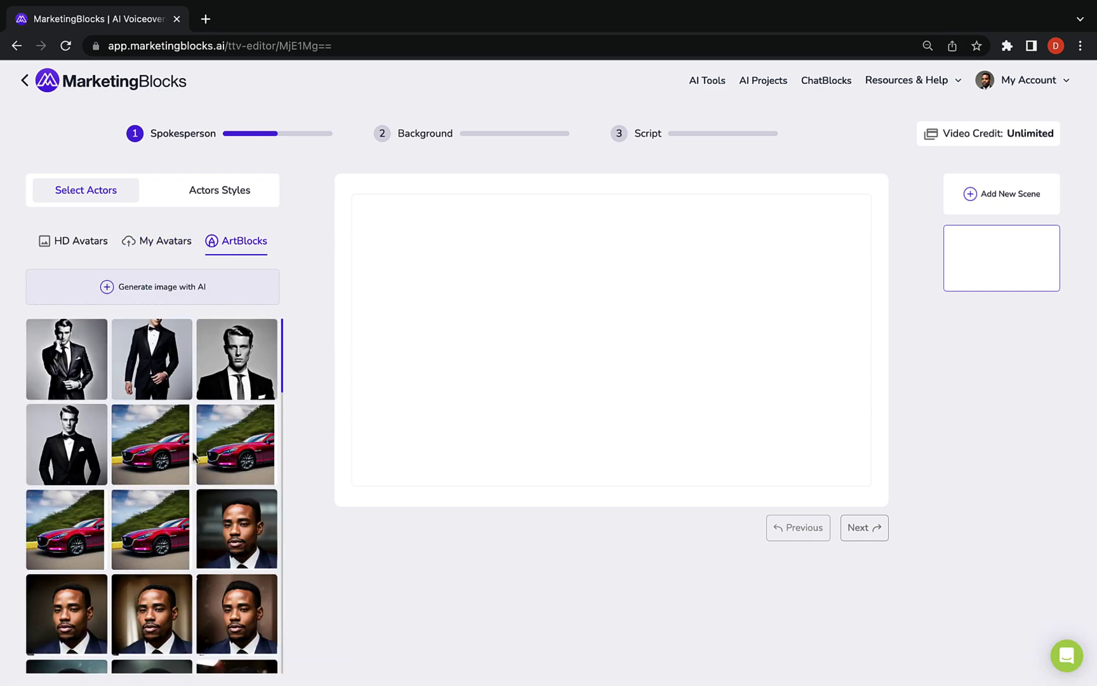
{"action": "scroll", "coordinate": [153, 476], "scroll_direction": "down", "scroll_amount": 5}
{"action": "left_click", "coordinate": [170, 298]}
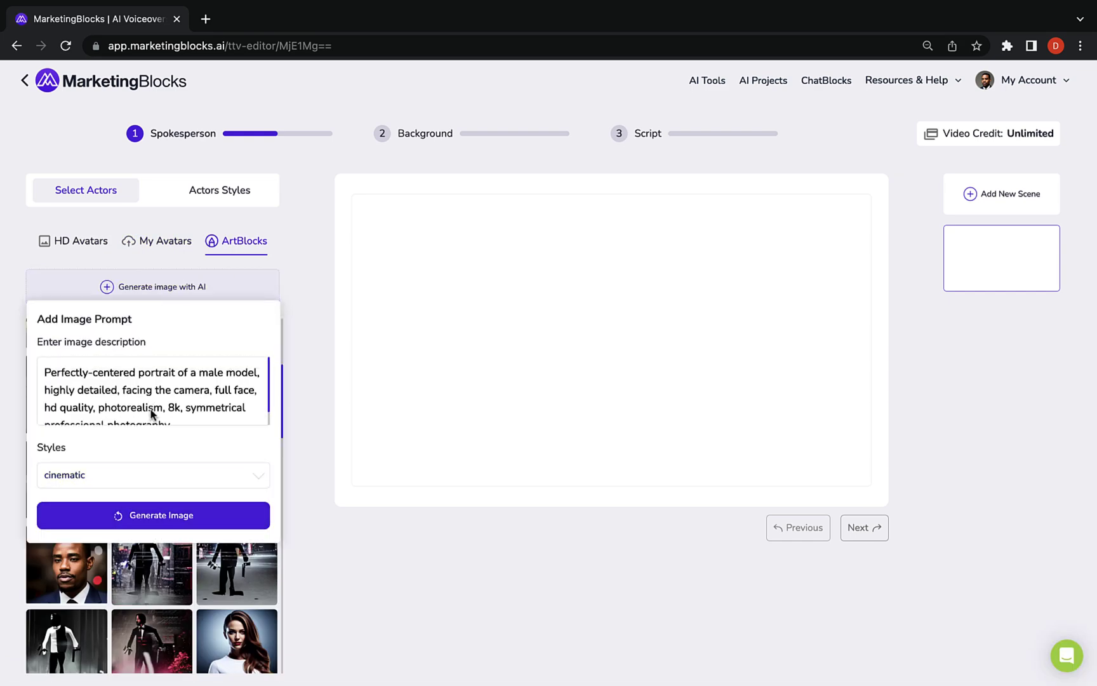
{"action": "left_click", "coordinate": [78, 245]}
{"action": "scroll", "coordinate": [115, 390], "scroll_direction": "down", "scroll_amount": 5}
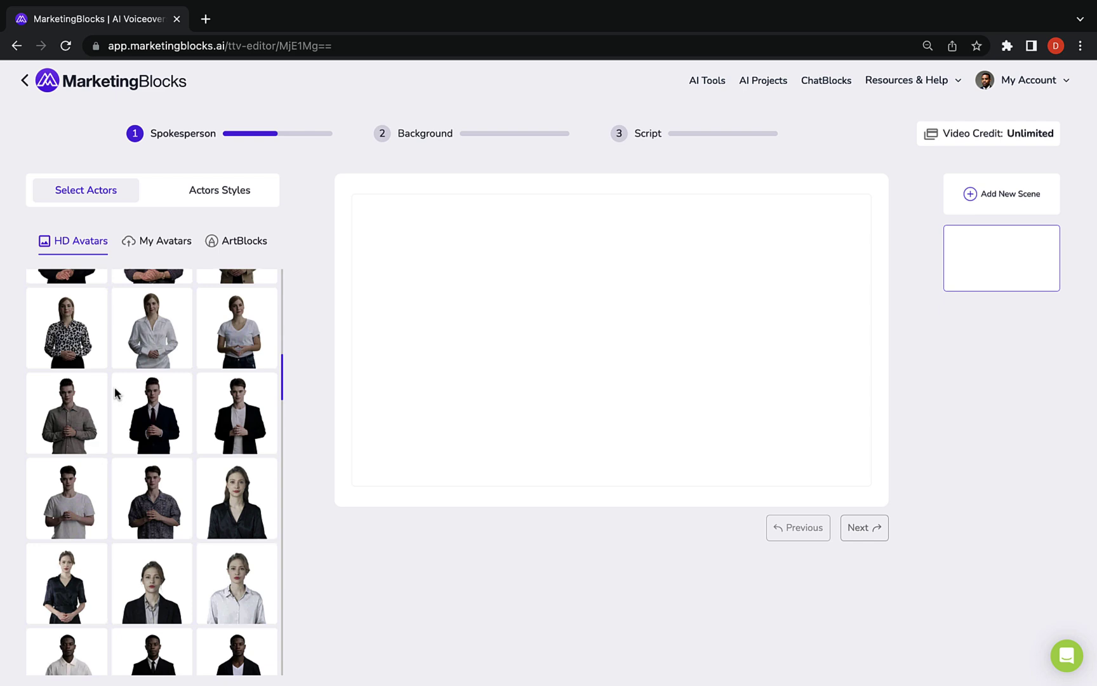
{"action": "scroll", "coordinate": [115, 389], "scroll_direction": "down", "scroll_amount": 10}
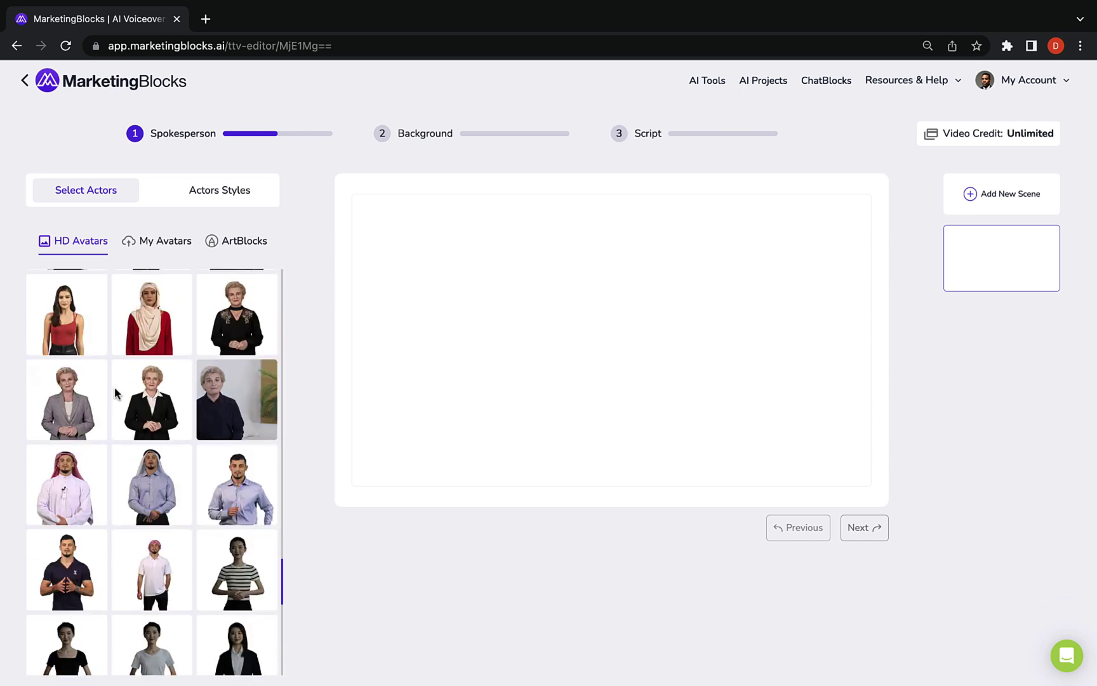
{"action": "scroll", "coordinate": [115, 388], "scroll_direction": "down", "scroll_amount": 6}
{"action": "scroll", "coordinate": [115, 388], "scroll_direction": "up", "scroll_amount": 8}
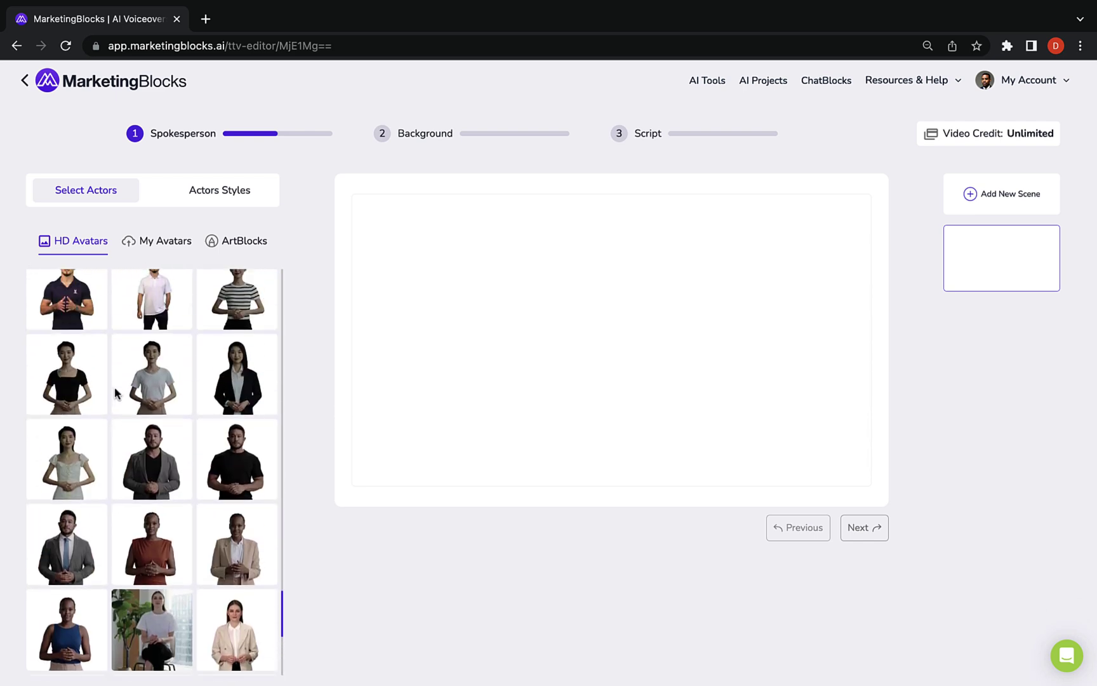
{"action": "left_click", "coordinate": [66, 493]}
Set the spokesperson background to a gym stock video clip
{"action": "left_click", "coordinate": [864, 527]}
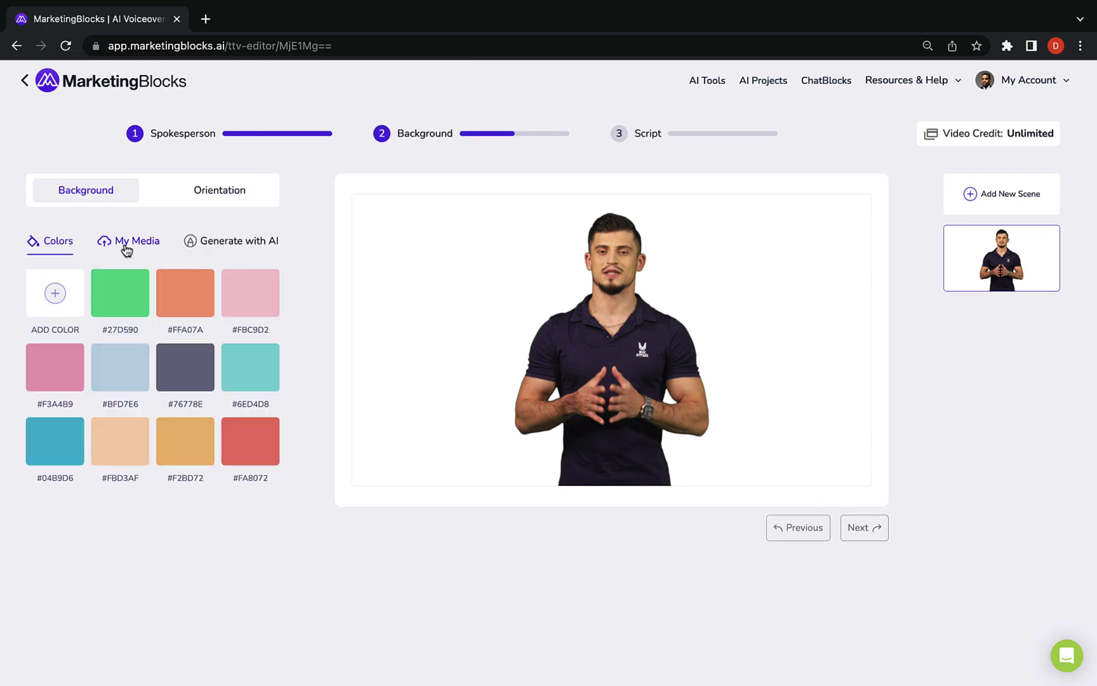
{"action": "left_click", "coordinate": [127, 242]}
{"action": "left_click", "coordinate": [205, 277]}
{"action": "left_click", "coordinate": [193, 241]}
{"action": "left_click", "coordinate": [56, 240]}
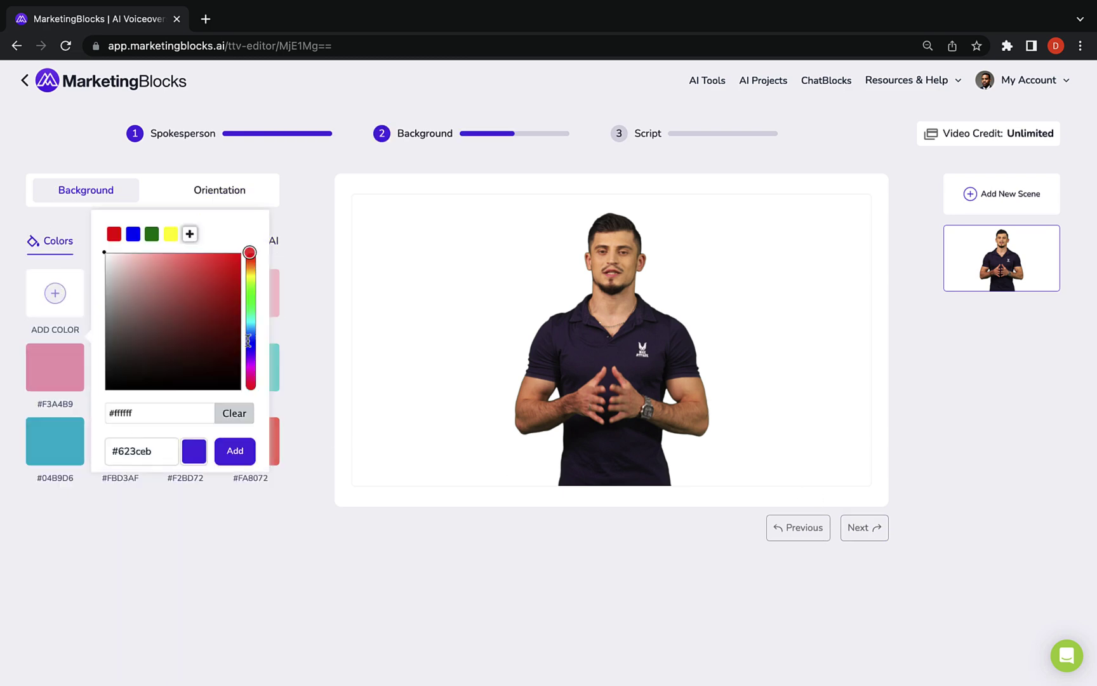
{"action": "left_click", "coordinate": [156, 246]}
{"action": "left_click", "coordinate": [251, 319]}
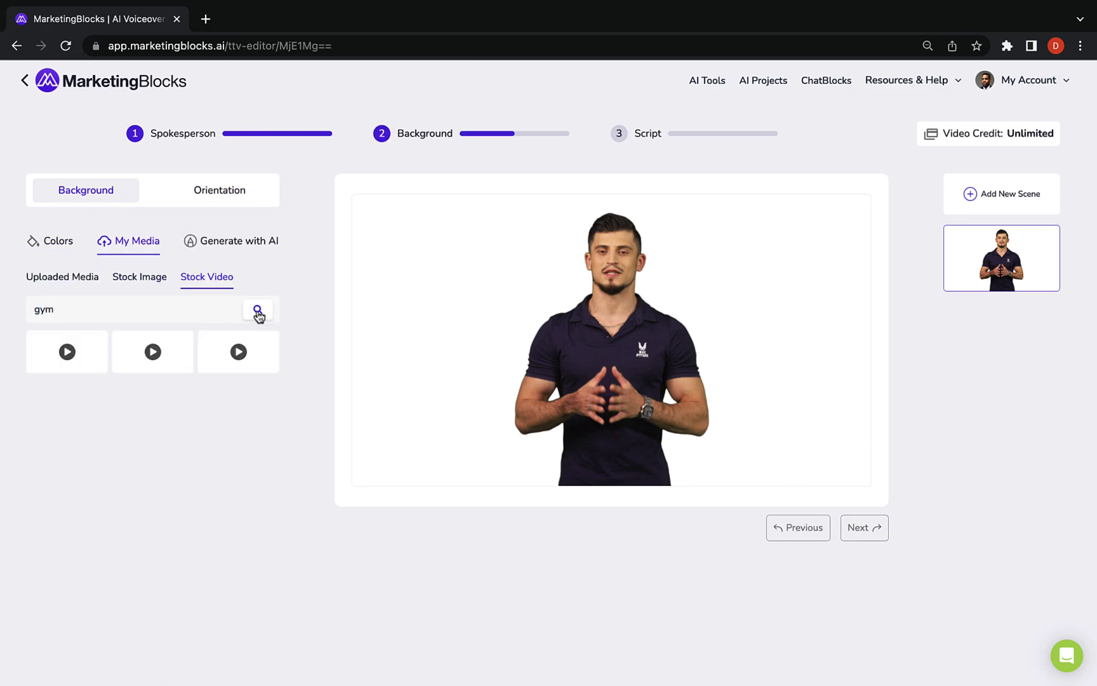
{"action": "left_click", "coordinate": [147, 385]}
Generate a gym membership script with AI, pick a male voice, render and share the video
{"action": "left_click", "coordinate": [864, 527]}
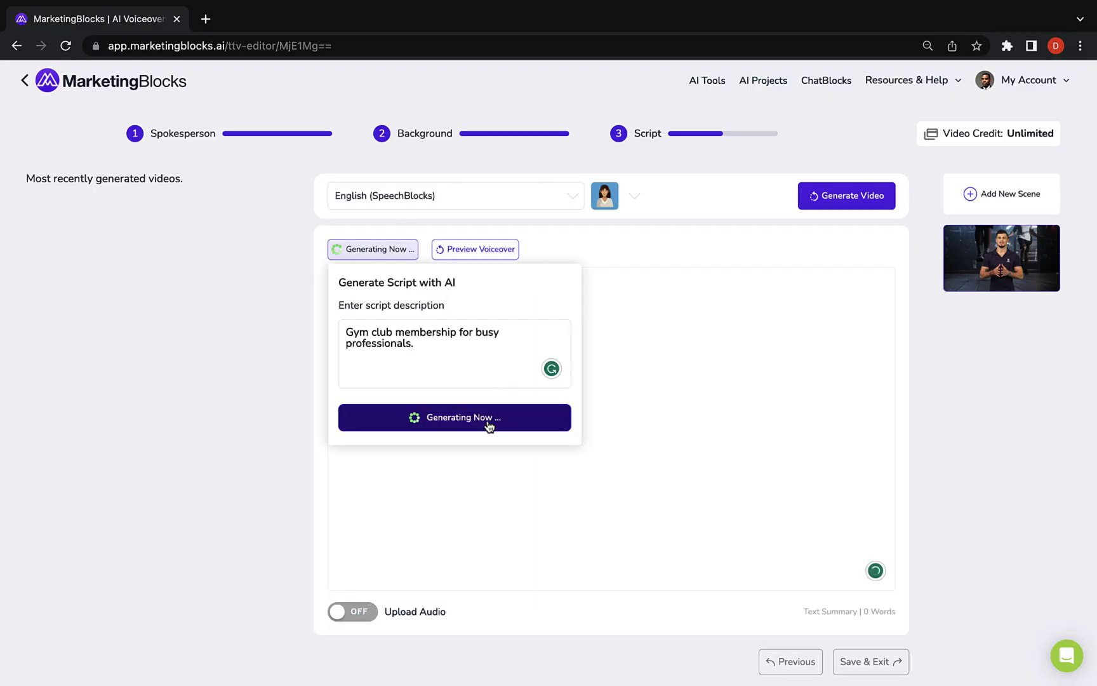
{"action": "left_click", "coordinate": [630, 197]}
{"action": "left_click", "coordinate": [544, 377]}
{"action": "left_click", "coordinate": [496, 252]}
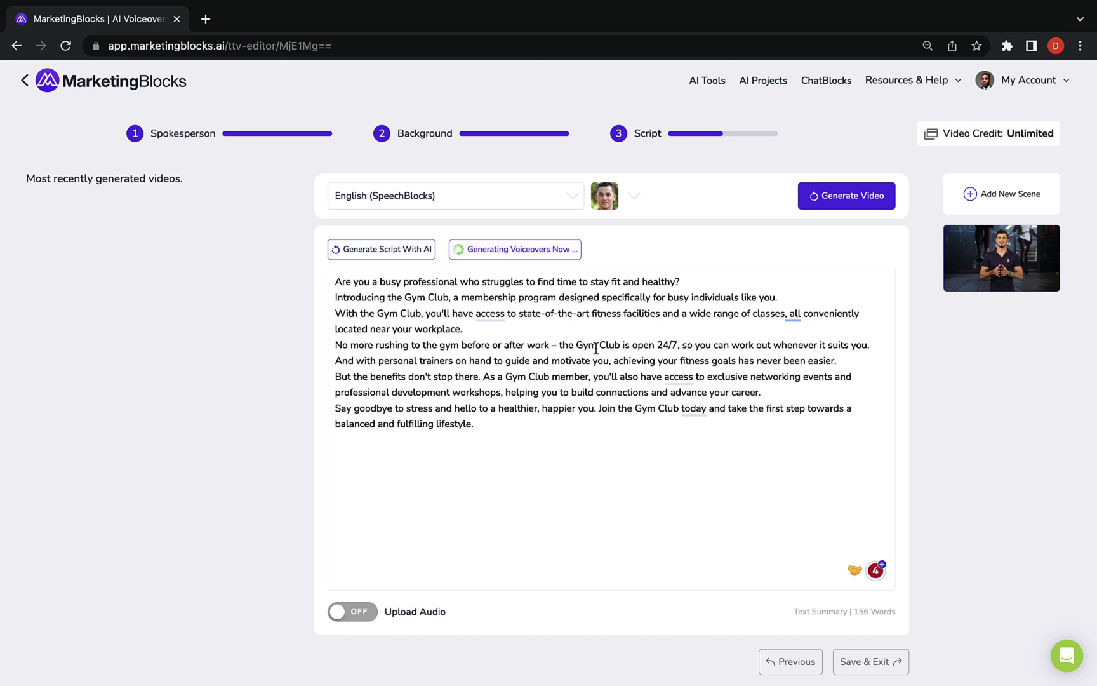
{"action": "left_click", "coordinate": [847, 195]}
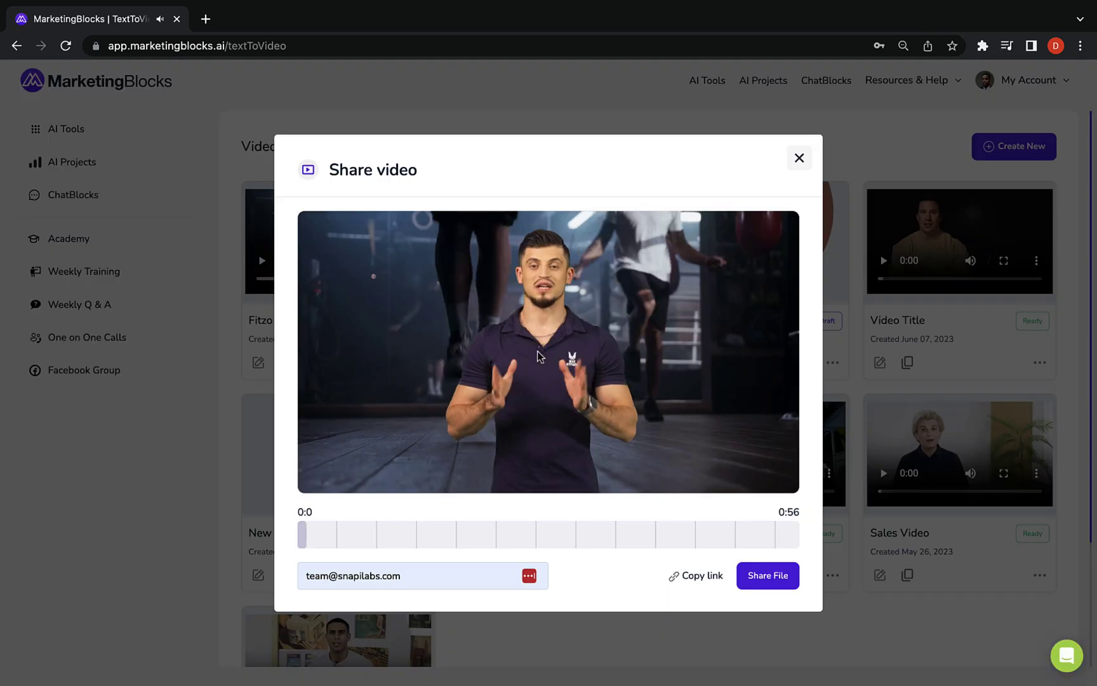
{"action": "left_click", "coordinate": [766, 575]}
{"action": "left_click", "coordinate": [799, 158]}
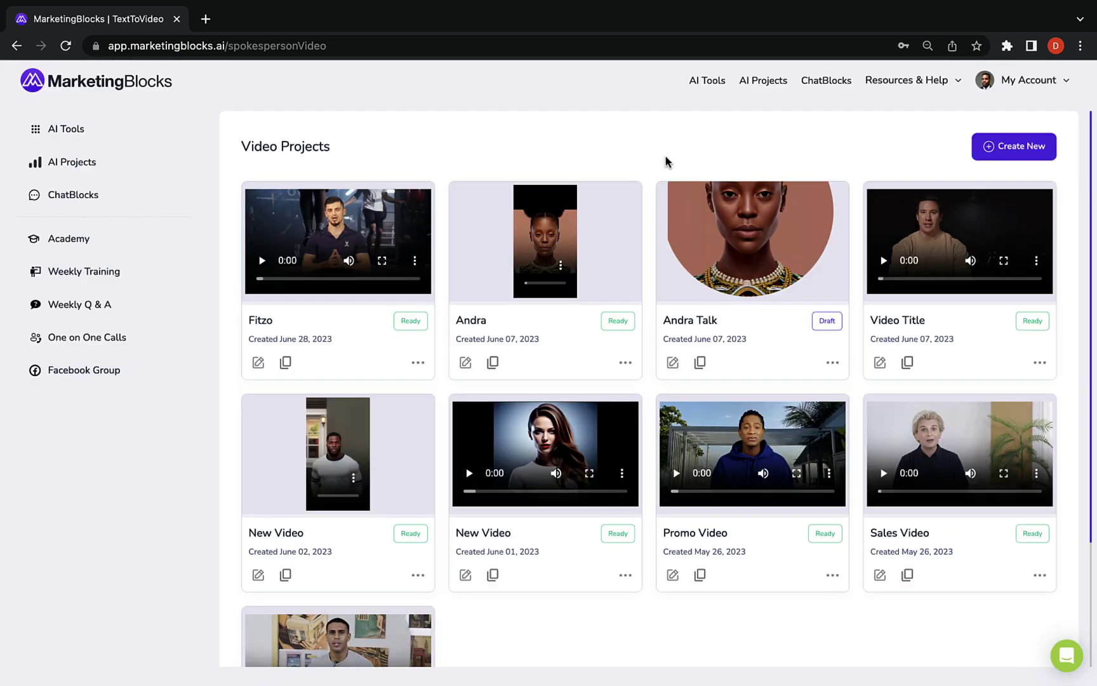
Create a 'Fitzo Gym Club' voiceover with an AI-generated script, adding 'across the US'
{"action": "left_click", "coordinate": [709, 84]}
{"action": "left_click", "coordinate": [477, 524]}
{"action": "left_click", "coordinate": [1014, 146]}
{"action": "type", "text": "Fit"}
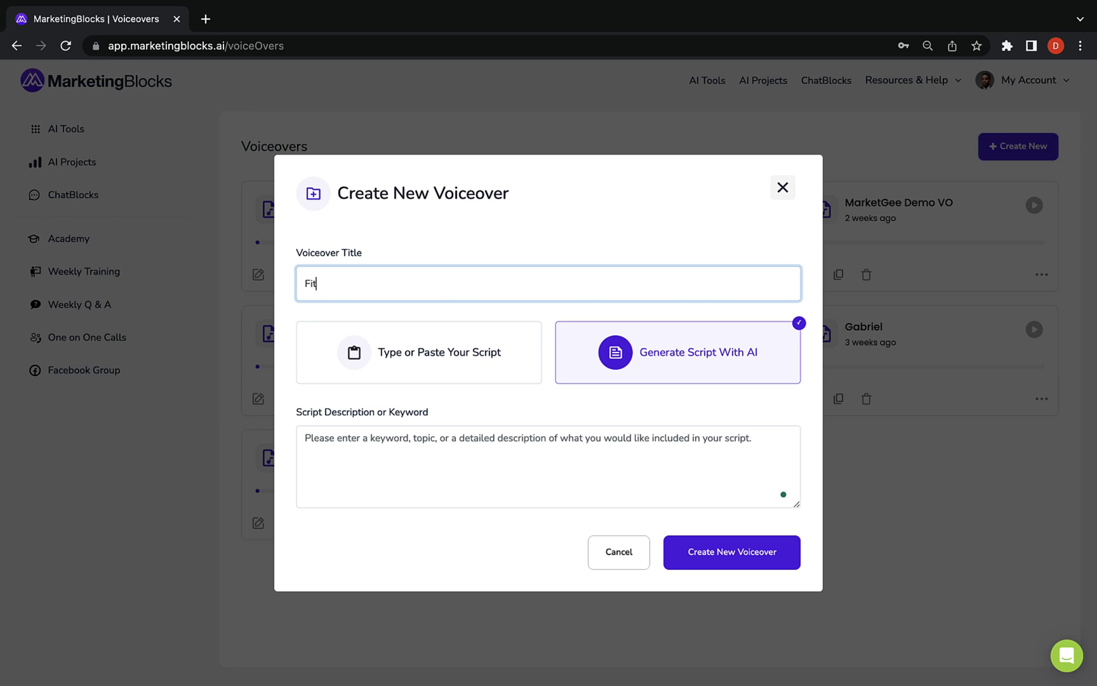
{"action": "type", "text": "zo Gym Club"}
{"action": "left_click", "coordinate": [649, 490]}
{"action": "type", "text": "Fitzo gym club membership offer for busy professionals."}
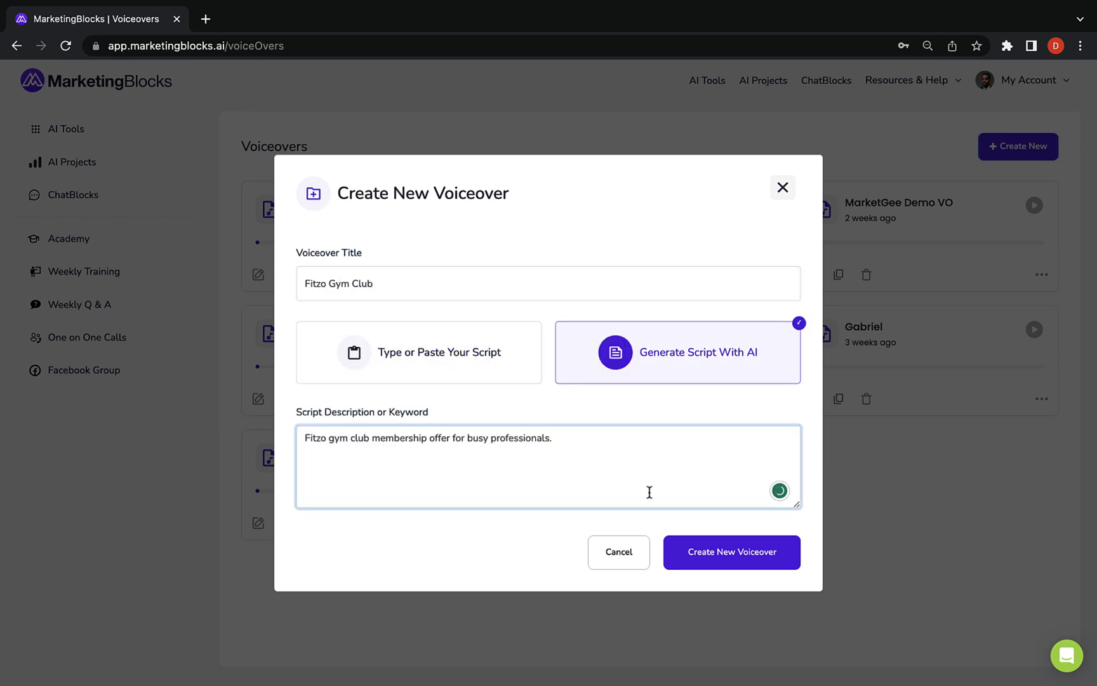
{"action": "left_click", "coordinate": [712, 549]}
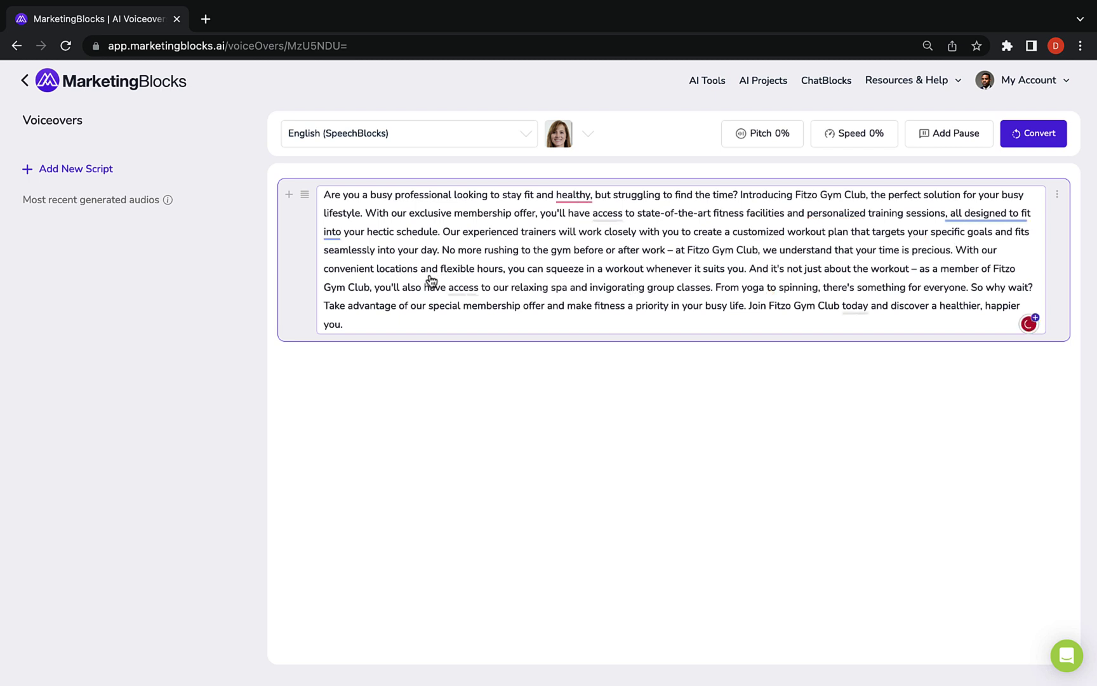
{"action": "type", "text": "across the US"}
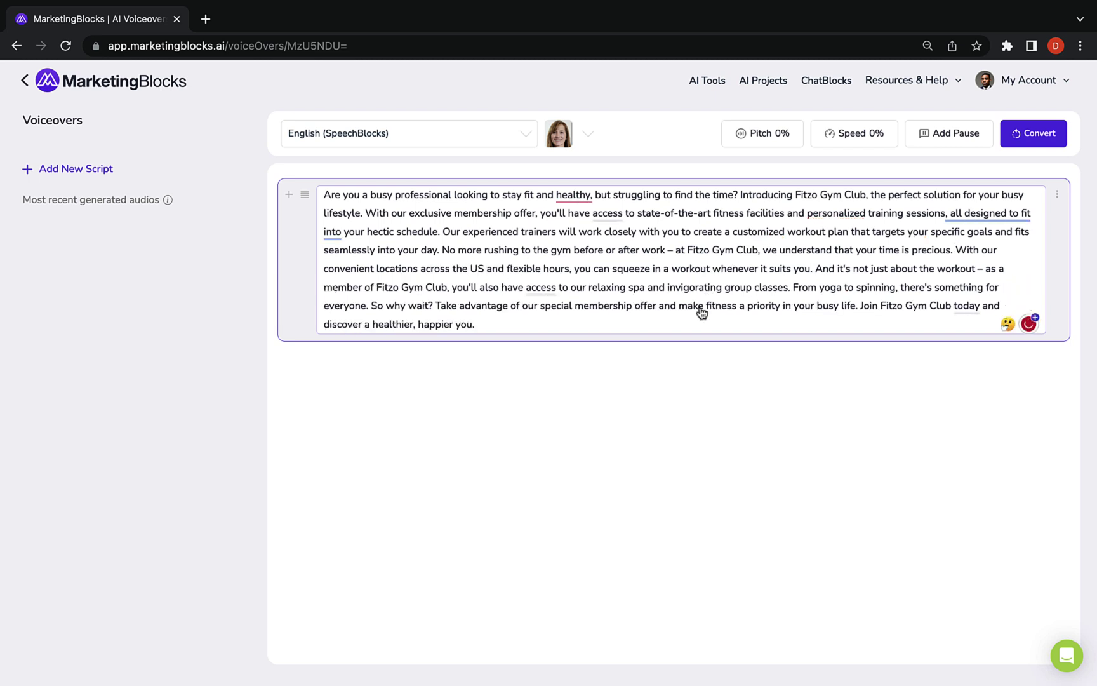
{"action": "left_click", "coordinate": [680, 375]}
Set the voiceover to English (SpeechBlocks), Excited style and a different narrator, then convert it to audio
{"action": "left_click", "coordinate": [1056, 199]}
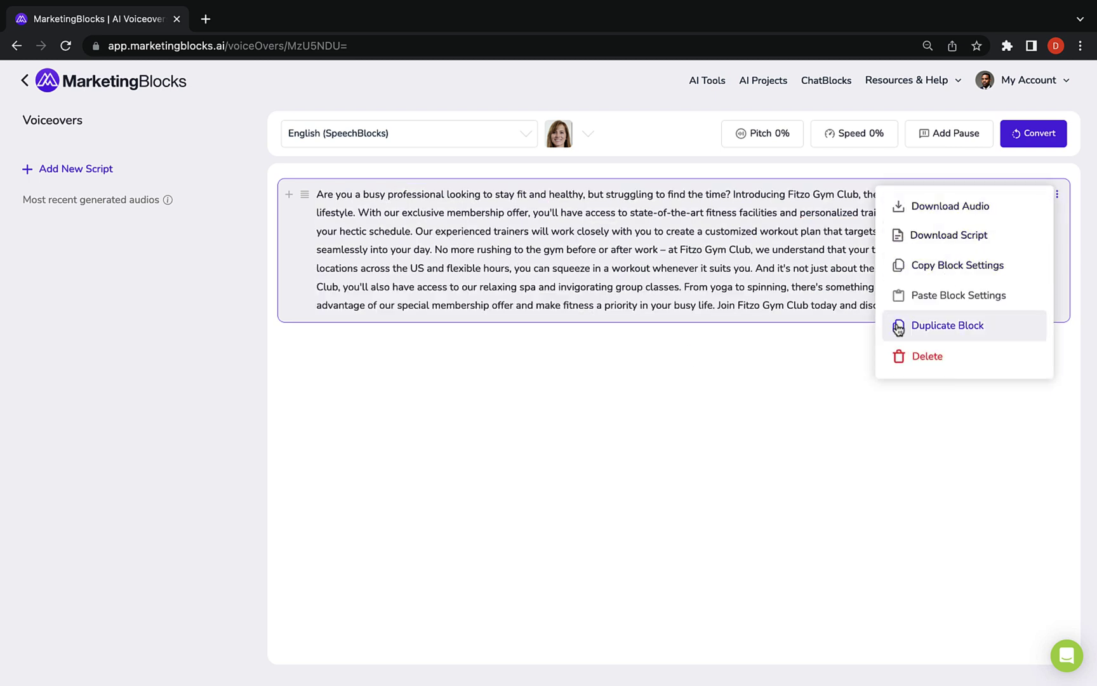
{"action": "left_click", "coordinate": [897, 323]}
{"action": "left_click", "coordinate": [526, 133]}
{"action": "scroll", "coordinate": [369, 279], "scroll_direction": "up", "scroll_amount": 3}
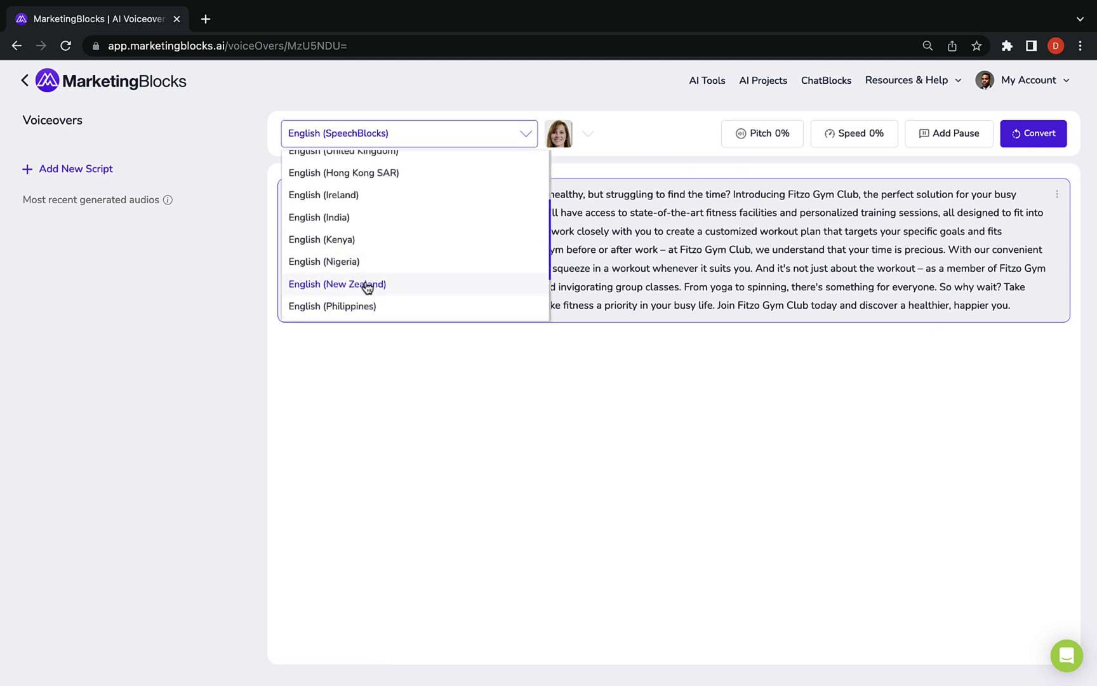
{"action": "left_click", "coordinate": [370, 287]}
{"action": "left_click", "coordinate": [654, 133]}
{"action": "left_click", "coordinate": [644, 292]}
{"action": "left_click", "coordinate": [948, 133]}
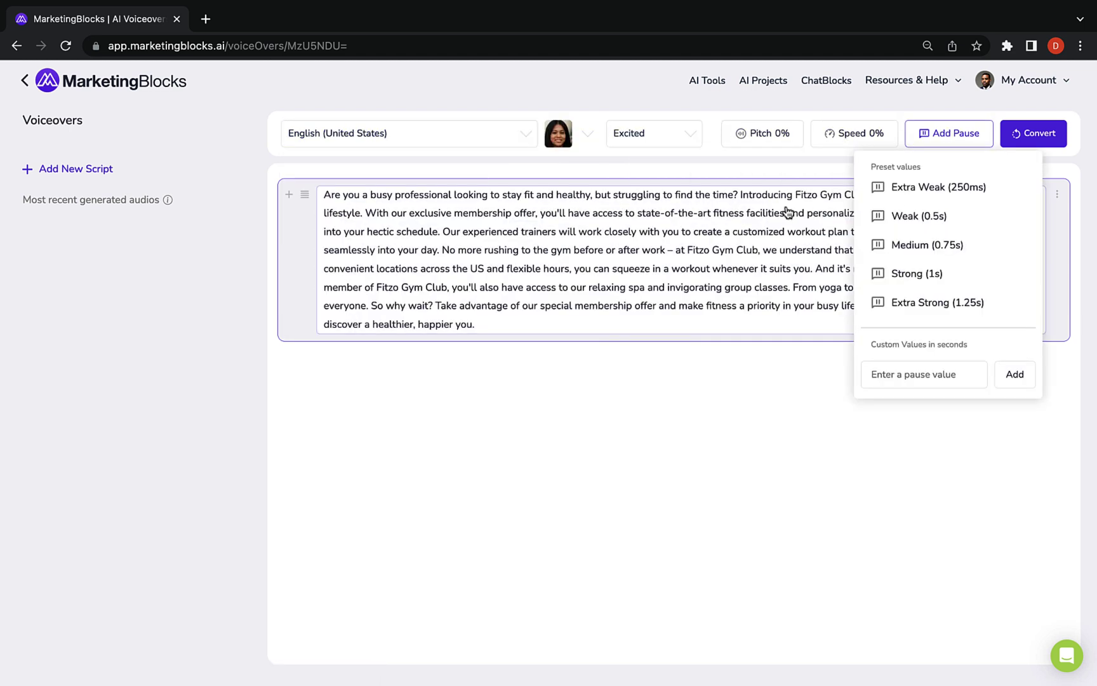
{"action": "left_click", "coordinate": [377, 140]}
{"action": "left_click", "coordinate": [369, 311]}
{"action": "left_click", "coordinate": [588, 134]}
{"action": "left_click", "coordinate": [492, 291]}
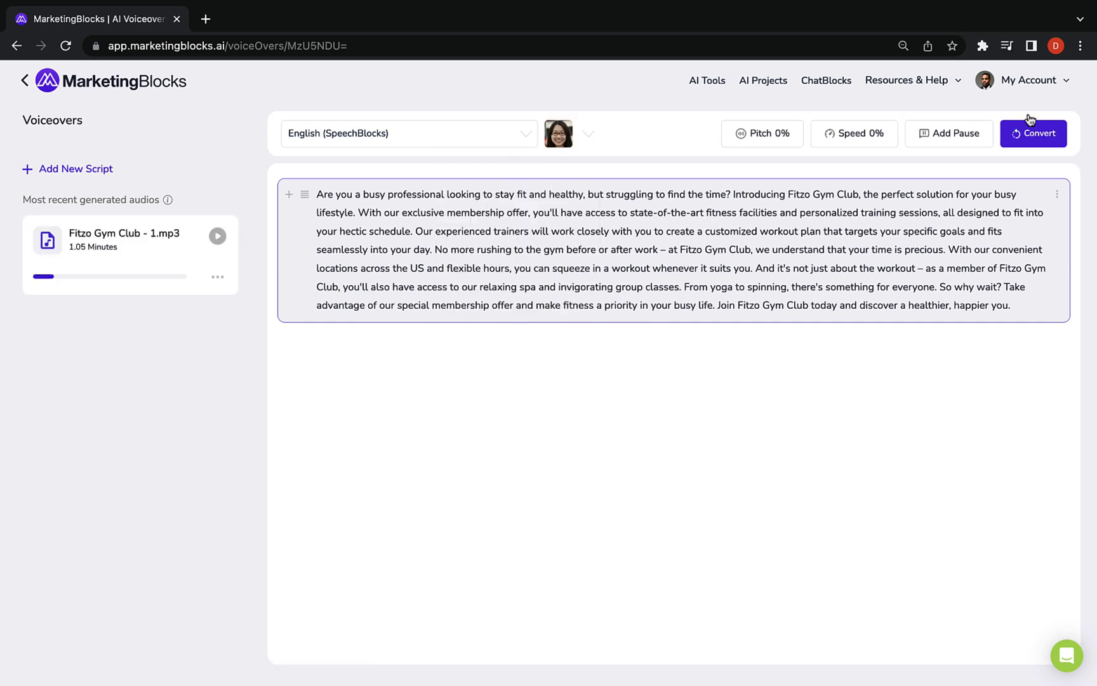
{"action": "left_click", "coordinate": [1025, 133]}
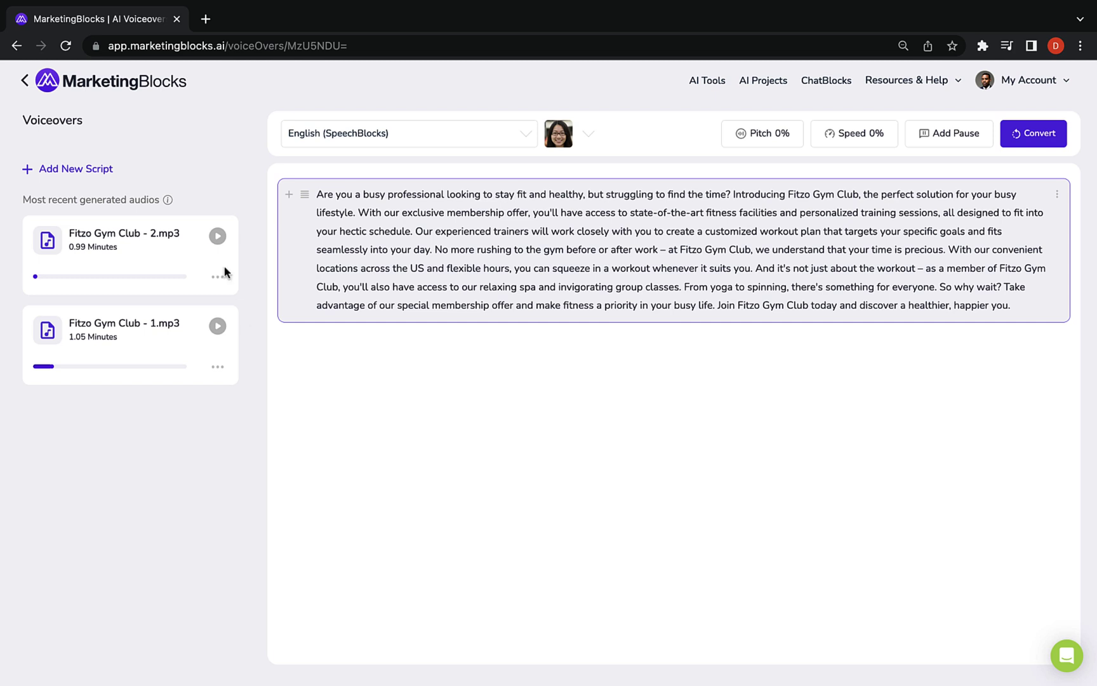
Play and download Fitzo Gym Club - 2.mp3, then return to the AI tools
{"action": "left_click", "coordinate": [218, 237]}
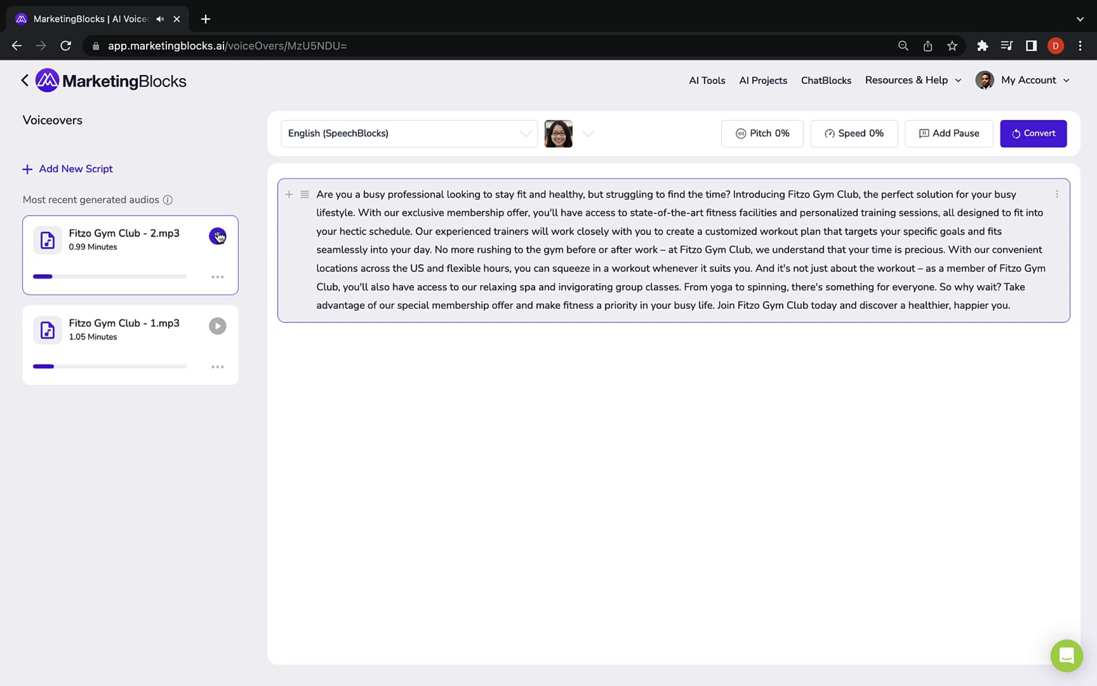
{"action": "left_click", "coordinate": [217, 277]}
{"action": "left_click", "coordinate": [180, 232]}
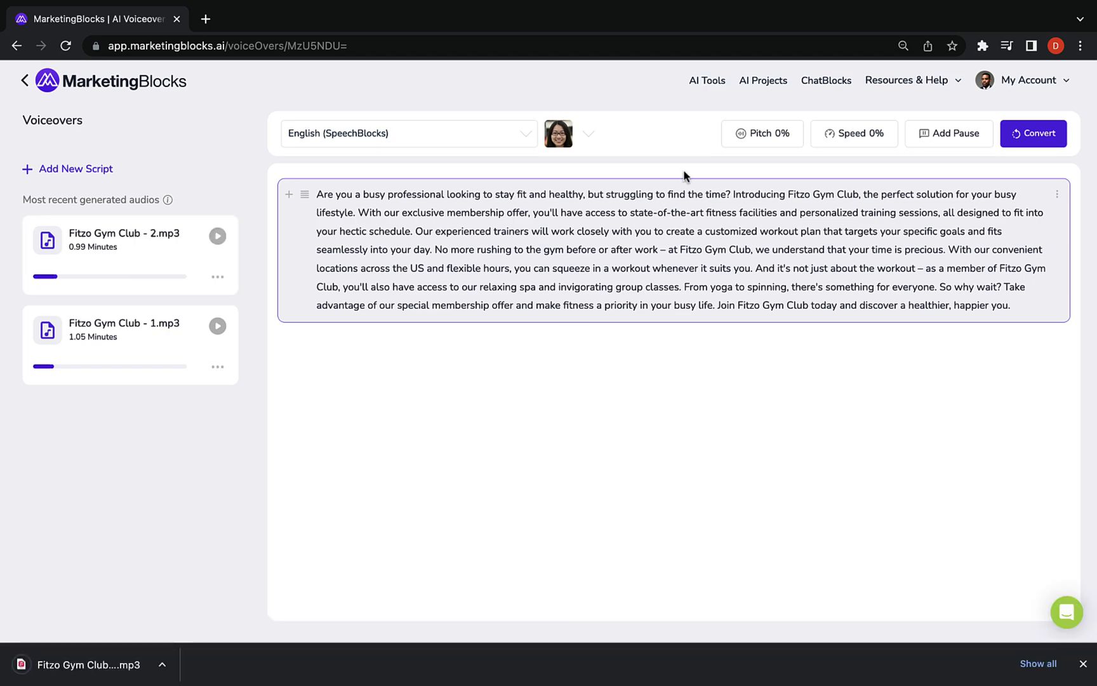
{"action": "left_click", "coordinate": [715, 81]}
Upload the downloaded Fitzo mp3 to the Transcriber and check its transcript language options
{"action": "scroll", "coordinate": [625, 368], "scroll_direction": "down", "scroll_amount": 3}
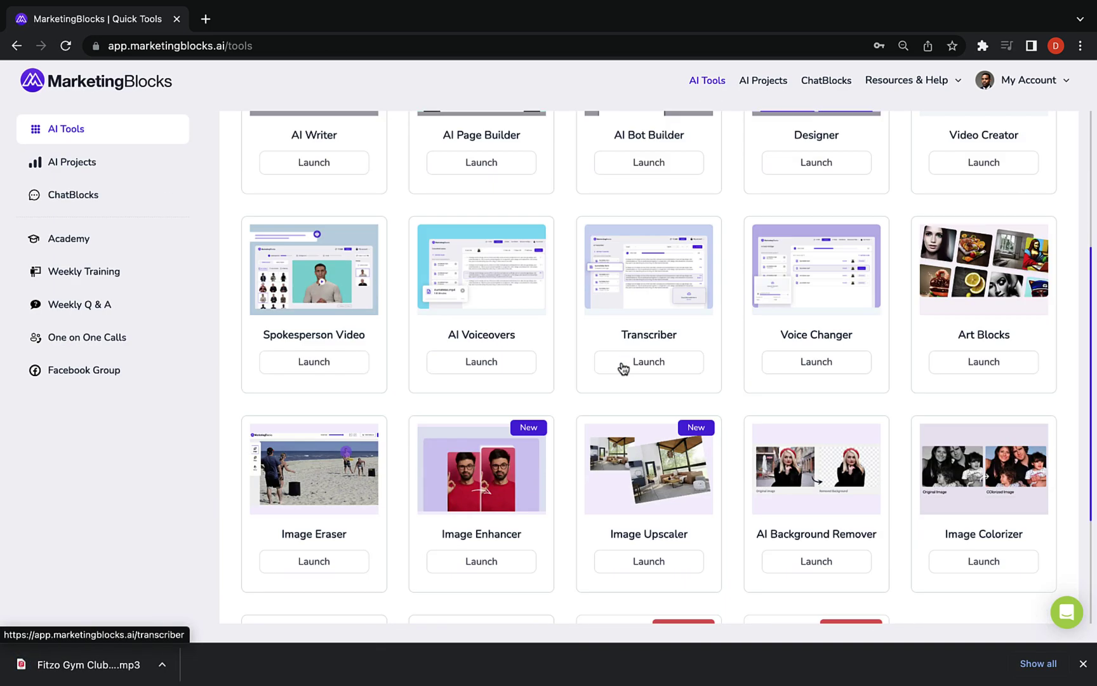
{"action": "left_click", "coordinate": [643, 363]}
{"action": "left_click", "coordinate": [88, 169]}
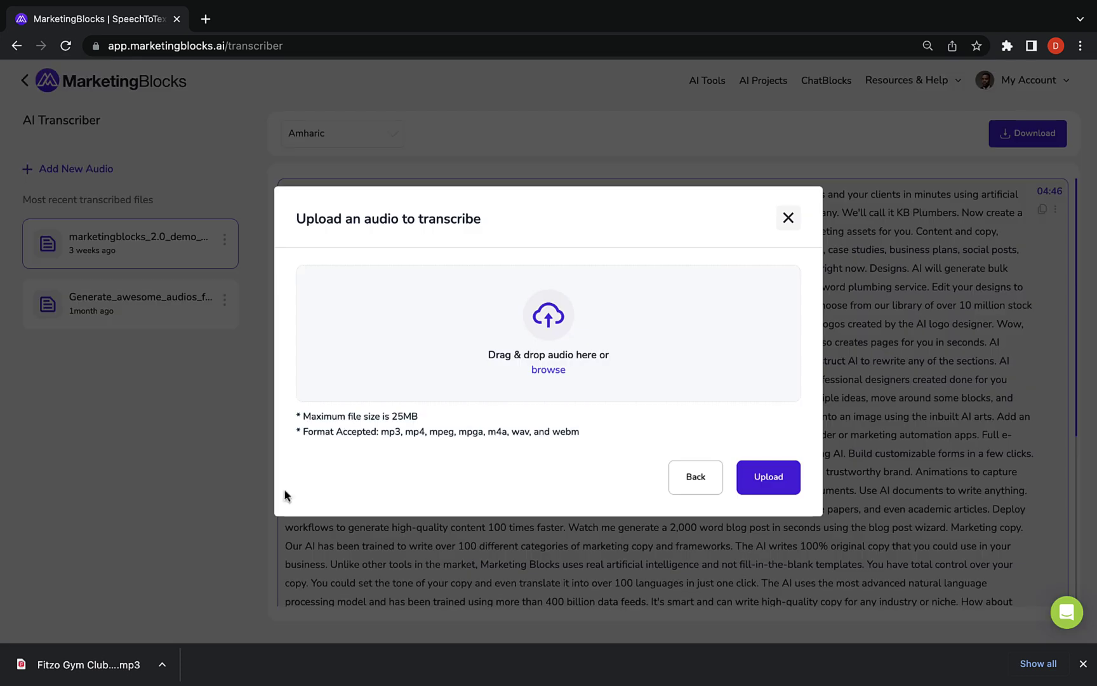
{"action": "left_click_drag", "start_coordinate": [88, 664], "coordinate": [462, 418]}
{"action": "left_click", "coordinate": [769, 508]}
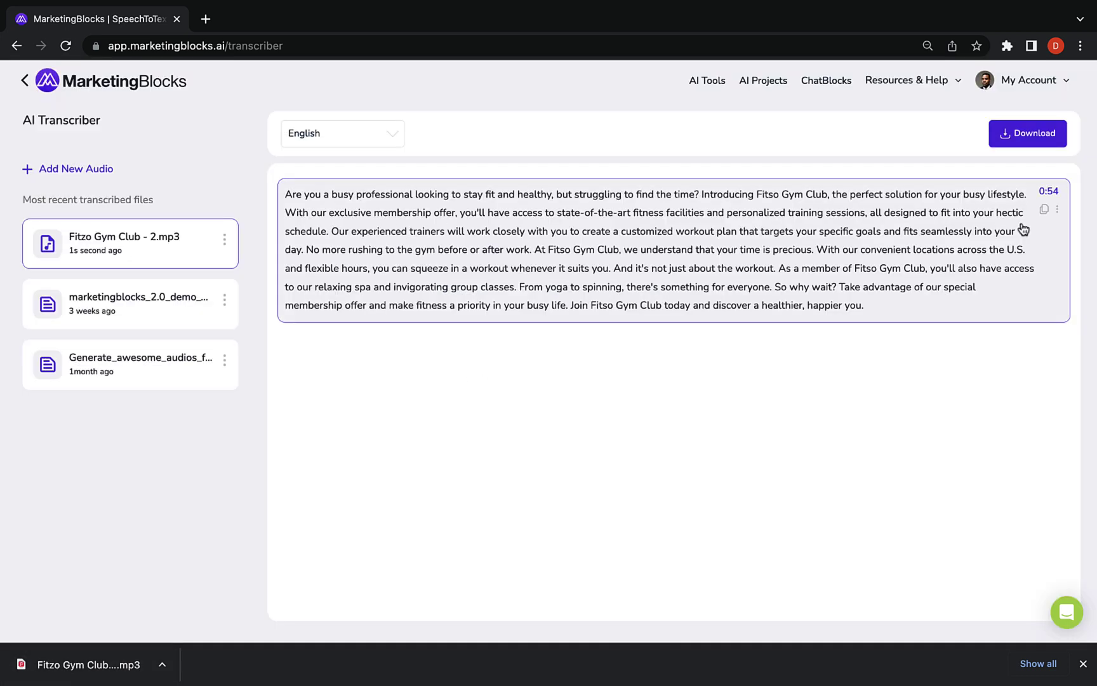
{"action": "left_click", "coordinate": [1057, 209]}
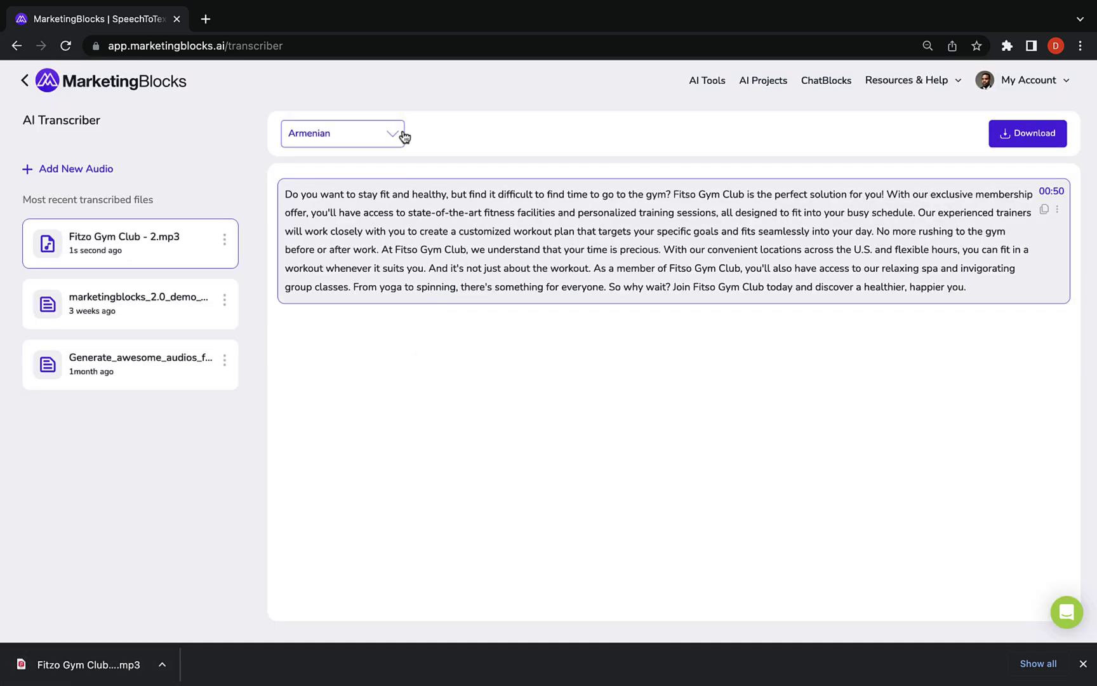
{"action": "left_click", "coordinate": [404, 137]}
{"action": "scroll", "coordinate": [353, 266], "scroll_direction": "down", "scroll_amount": 15}
{"action": "scroll", "coordinate": [353, 273], "scroll_direction": "down", "scroll_amount": 10}
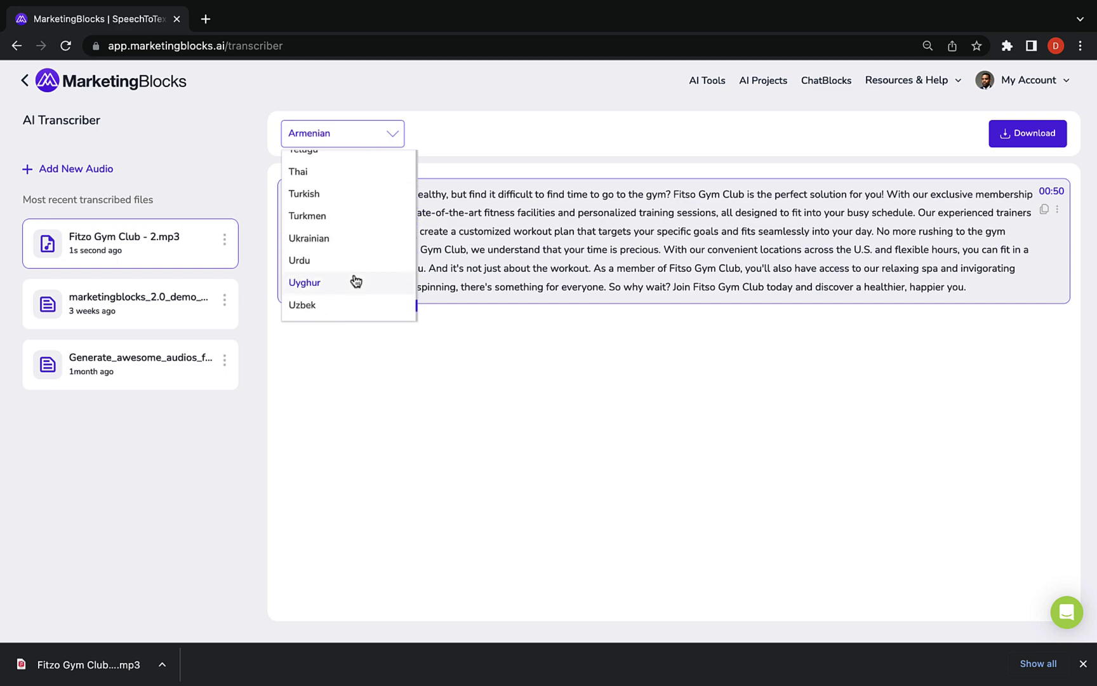
Convert the Fitzo mp3 to a male voice in the Voice Changer
{"action": "left_click", "coordinate": [712, 80]}
{"action": "scroll", "coordinate": [813, 407], "scroll_direction": "down", "scroll_amount": 2}
{"action": "left_click", "coordinate": [812, 396]}
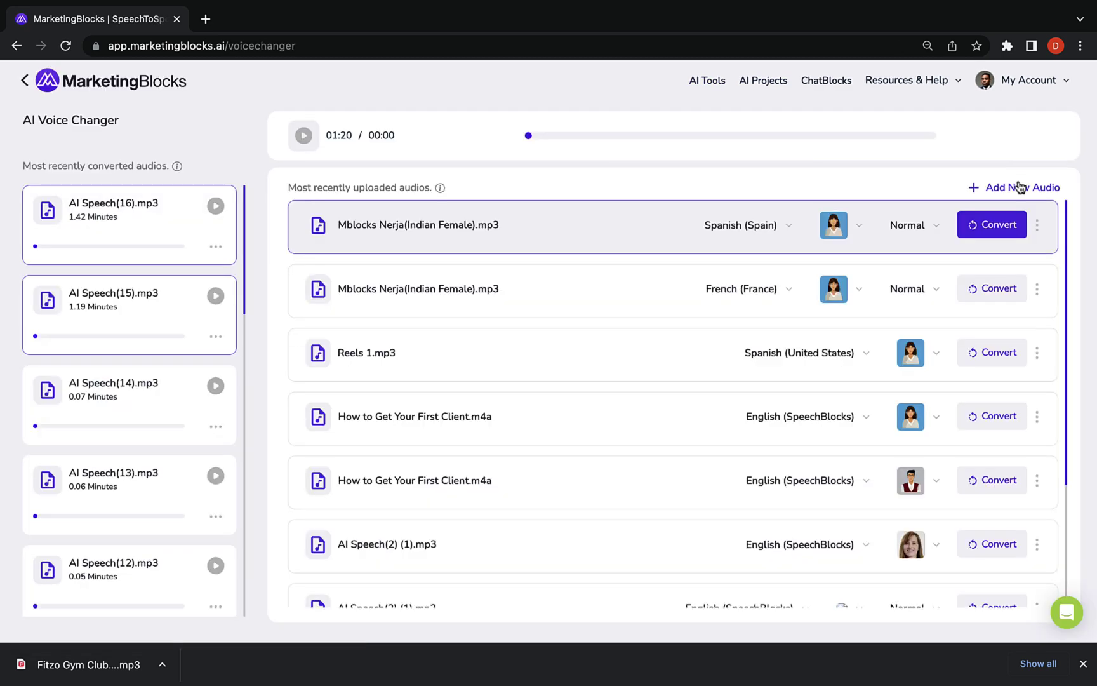
{"action": "left_click", "coordinate": [1016, 187]}
{"action": "left_click_drag", "start_coordinate": [89, 664], "coordinate": [539, 348]}
{"action": "left_click", "coordinate": [774, 509]}
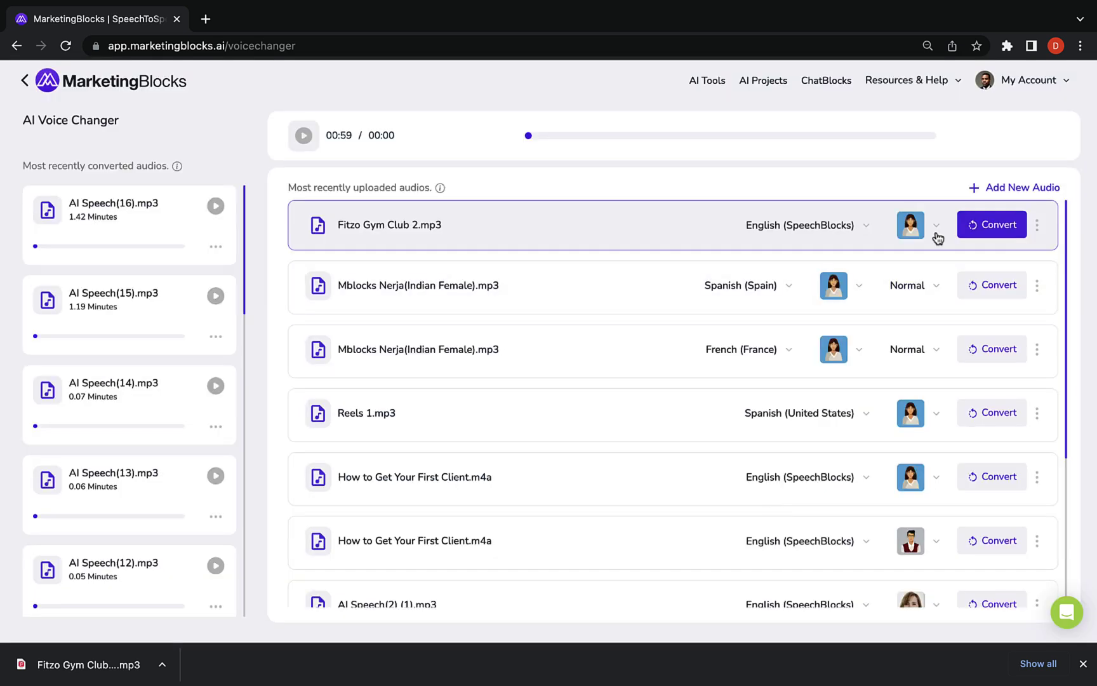
{"action": "left_click", "coordinate": [935, 237]}
{"action": "left_click", "coordinate": [892, 351]}
{"action": "left_click", "coordinate": [874, 232]}
{"action": "scroll", "coordinate": [784, 370], "scroll_direction": "down", "scroll_amount": 5}
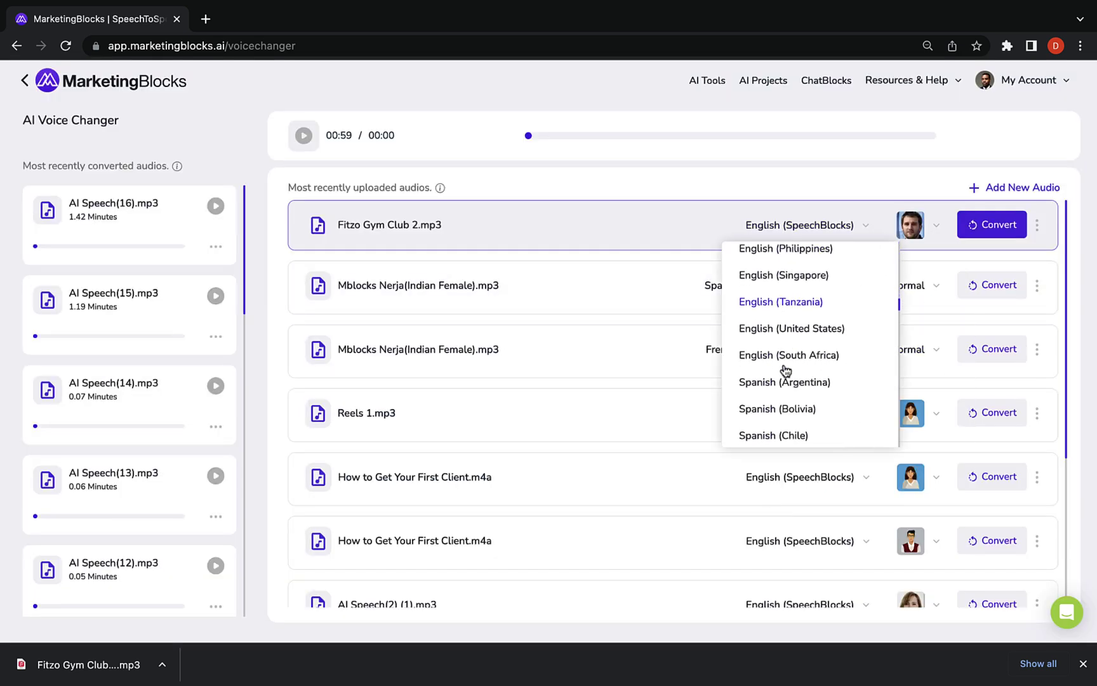
{"action": "scroll", "coordinate": [788, 305], "scroll_direction": "up", "scroll_amount": 10}
{"action": "left_click", "coordinate": [988, 224]}
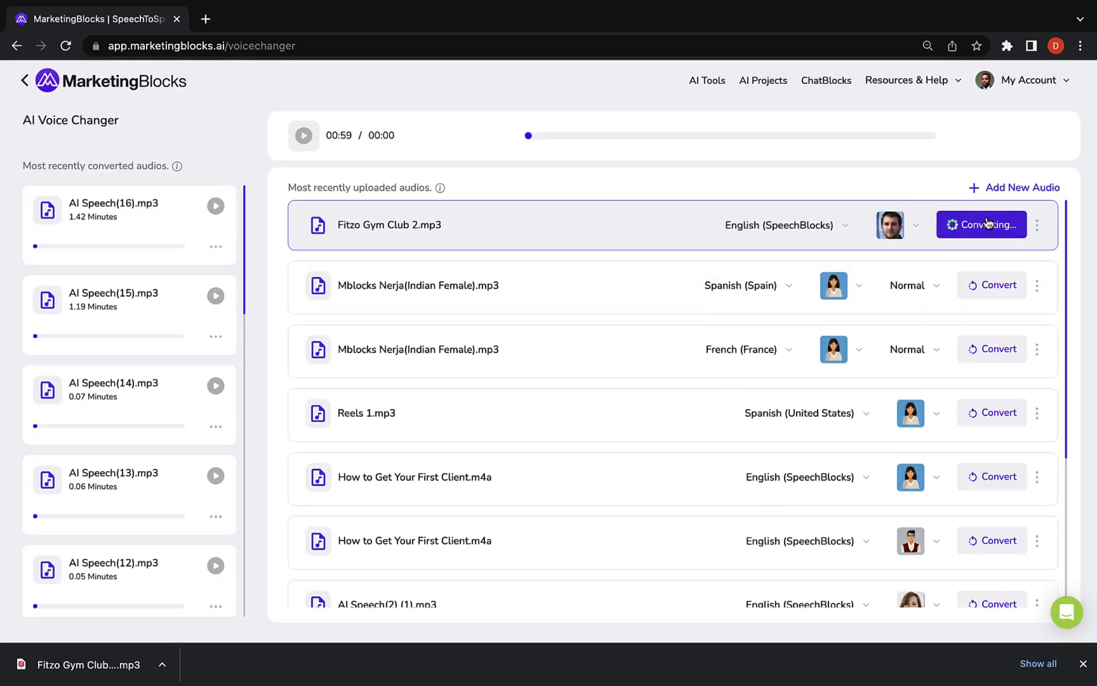
Add a custom voice named 'My voice' cloned from the Test - 11.mp3 sample
{"action": "left_click", "coordinate": [1037, 227]}
{"action": "left_click", "coordinate": [935, 226]}
{"action": "left_click", "coordinate": [869, 264]}
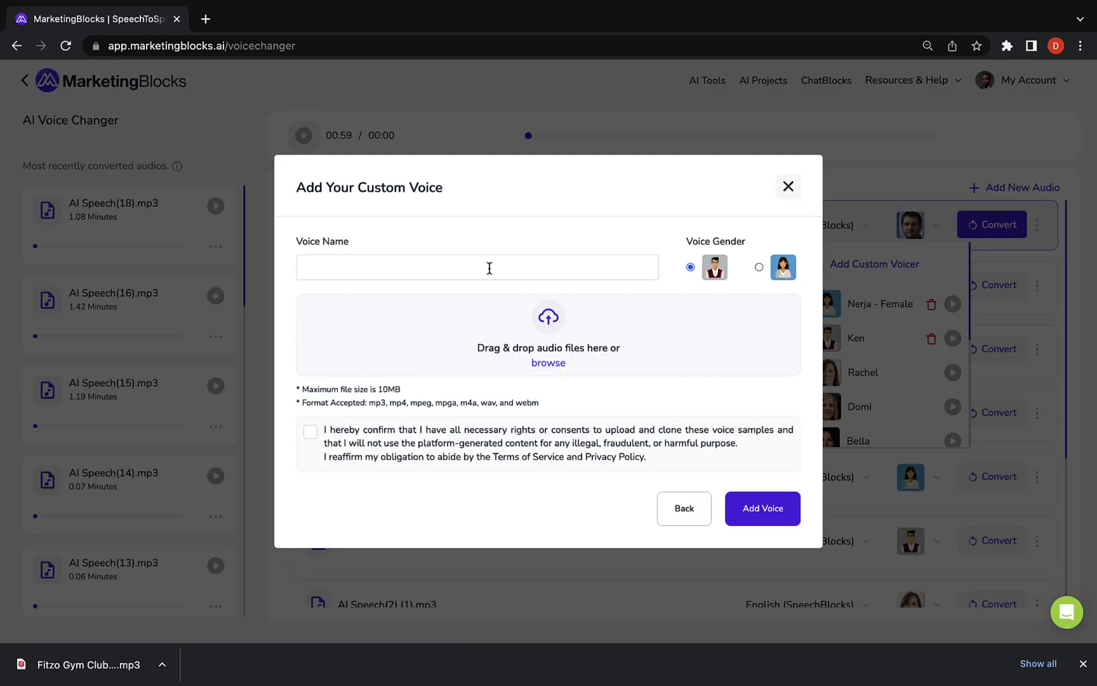
{"action": "left_click", "coordinate": [489, 268]}
{"action": "type", "text": "My voice"}
{"action": "left_click", "coordinate": [548, 362]}
{"action": "scroll", "coordinate": [610, 381], "scroll_direction": "down", "scroll_amount": 2}
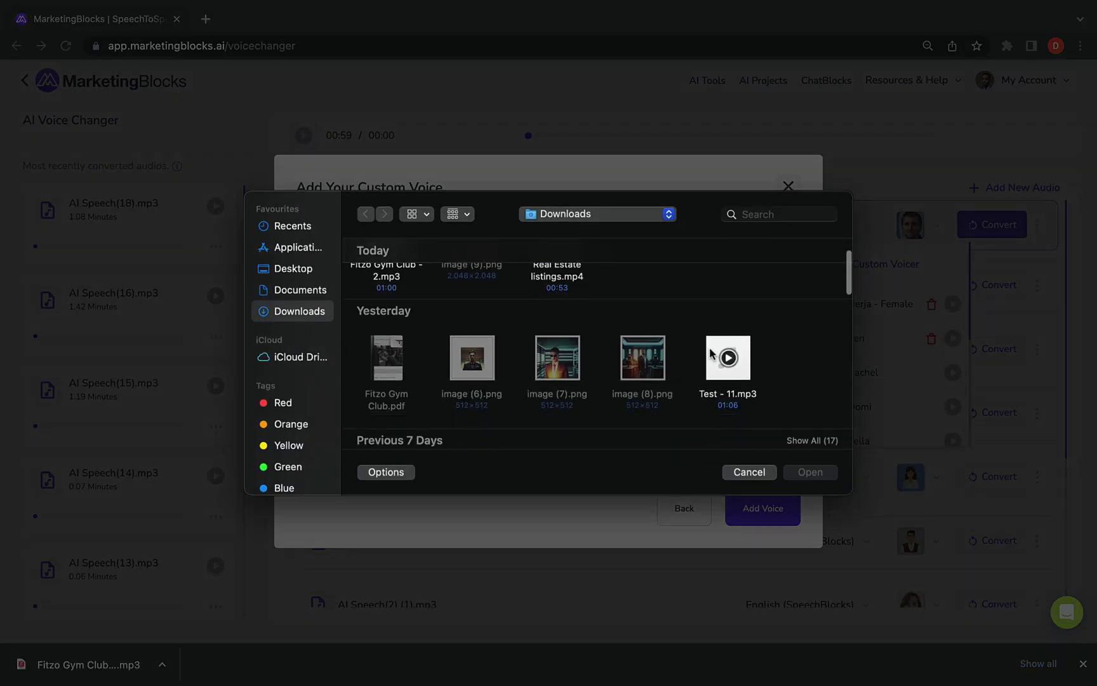
{"action": "left_click", "coordinate": [725, 355]}
{"action": "left_click", "coordinate": [811, 470]}
{"action": "left_click", "coordinate": [311, 408]}
{"action": "left_click", "coordinate": [749, 528]}
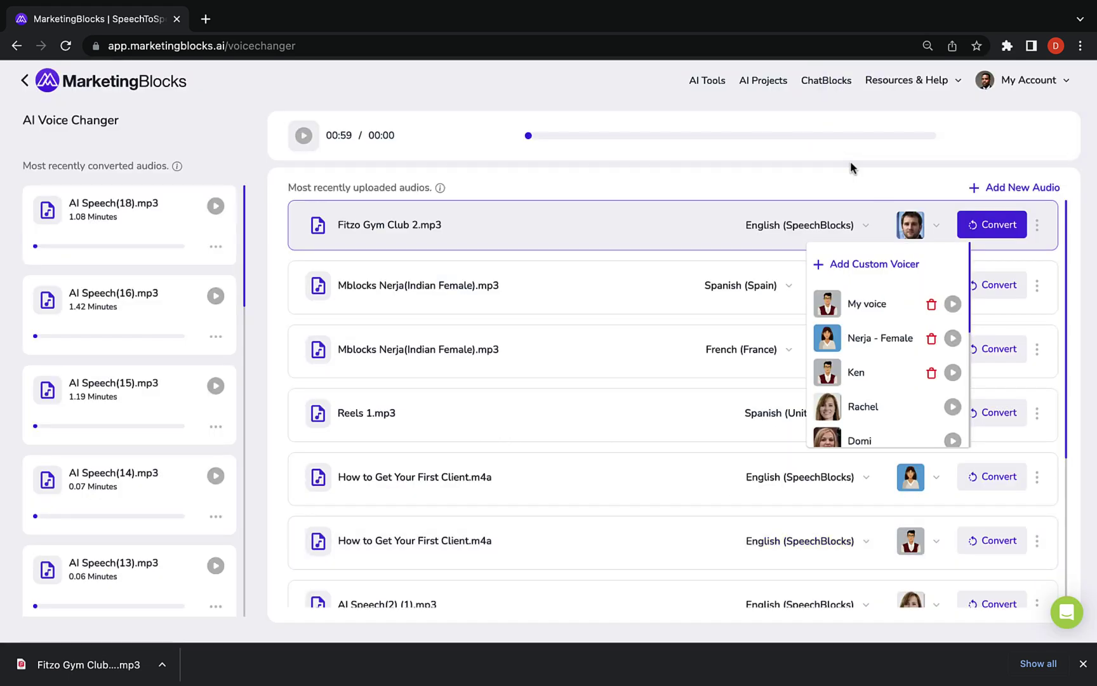
{"action": "left_click", "coordinate": [683, 179]}
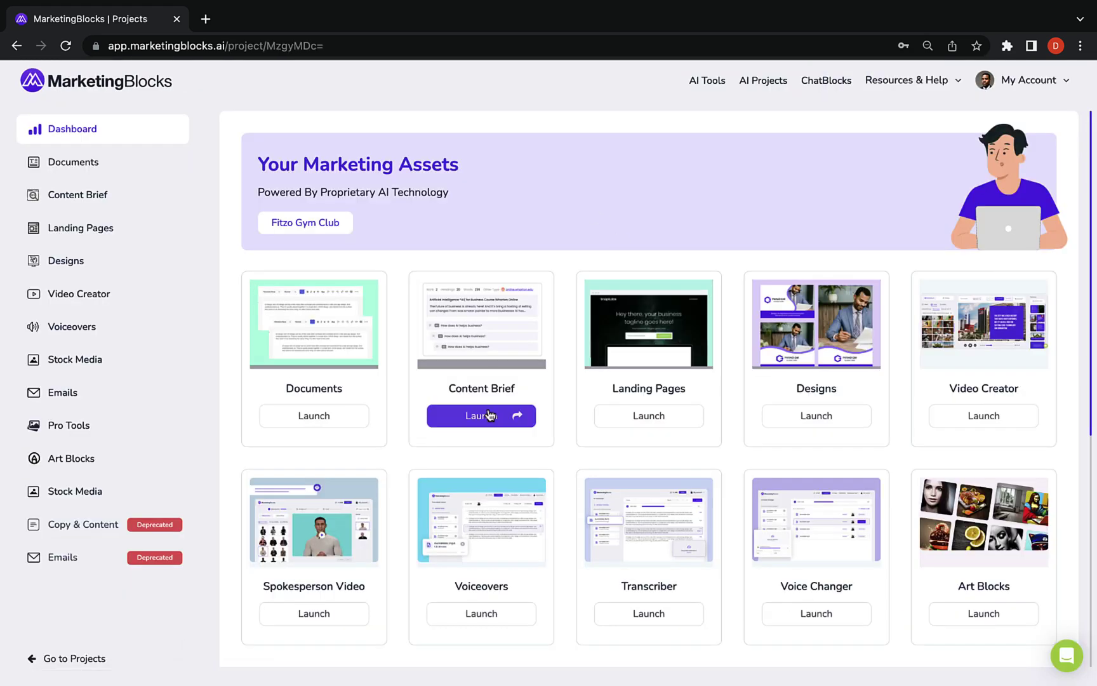
Create a 'fitness for professionals' content brief for Miami, Arizona and browse its People Also Asked and Quora tabs
{"action": "left_click", "coordinate": [483, 413]}
{"action": "left_click", "coordinate": [1019, 146]}
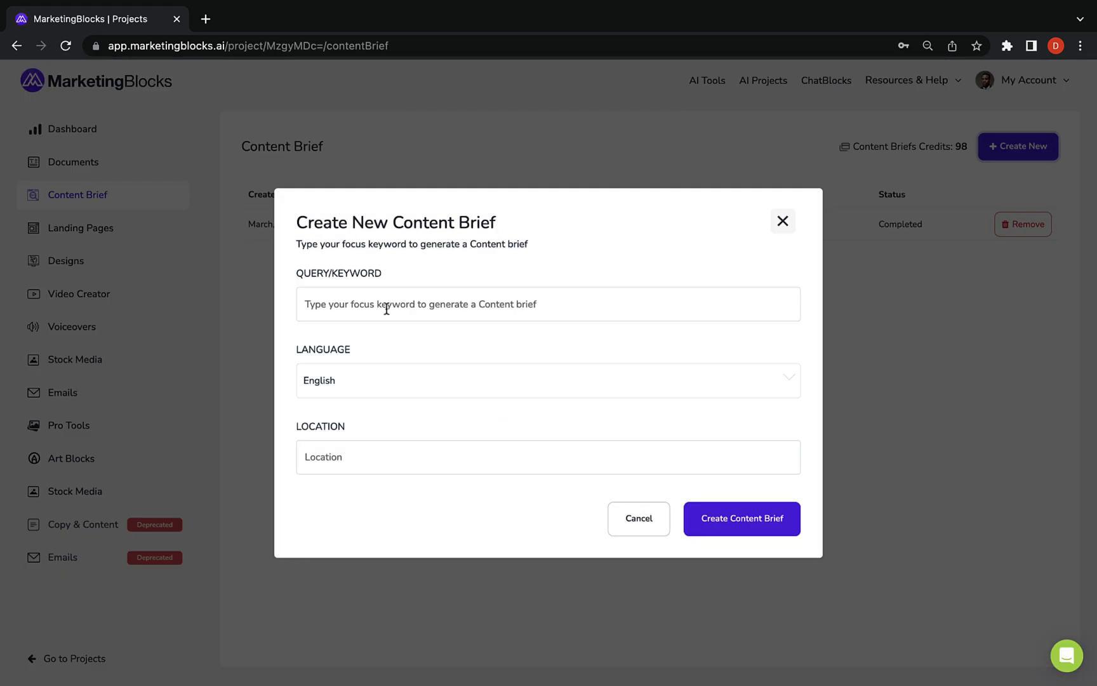
{"action": "left_click", "coordinate": [385, 304]}
{"action": "left_click", "coordinate": [375, 401]}
{"action": "left_click", "coordinate": [348, 455]}
{"action": "type", "text": "miami"}
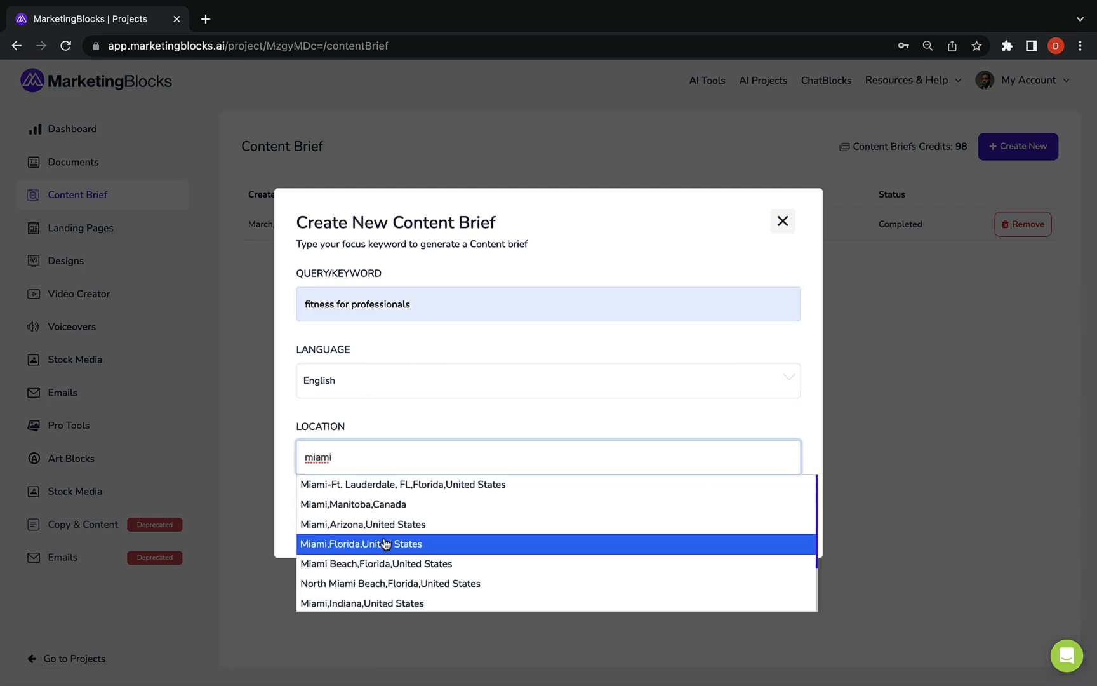
{"action": "left_click", "coordinate": [722, 522]}
{"action": "left_click", "coordinate": [722, 511]}
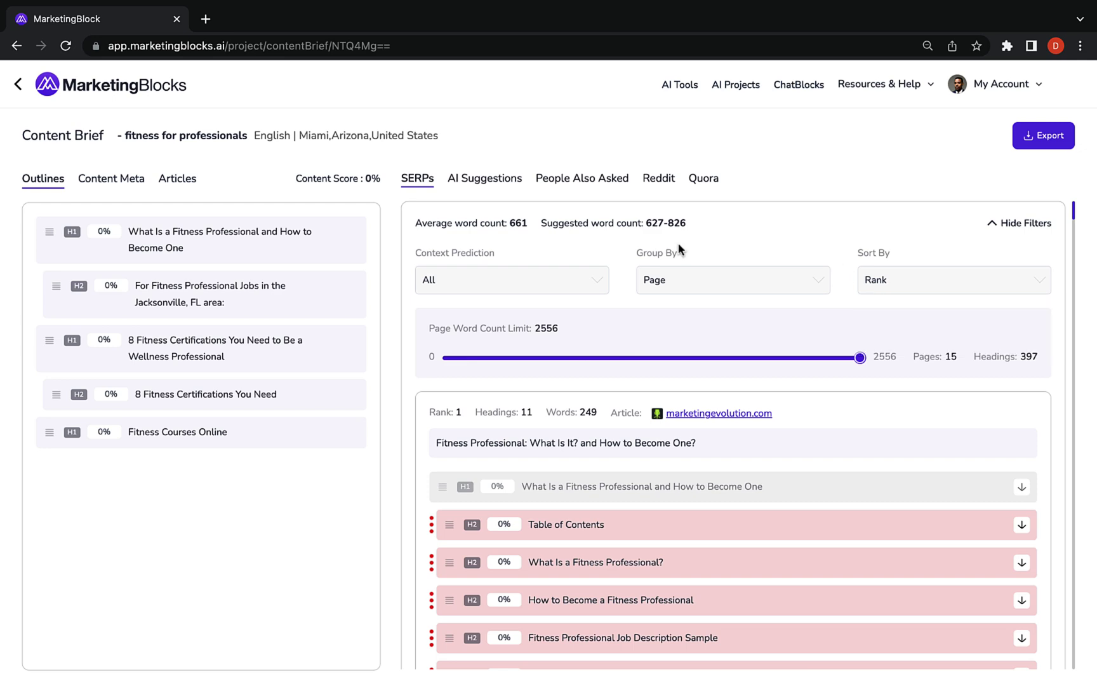
{"action": "left_click", "coordinate": [583, 178]}
{"action": "left_click", "coordinate": [702, 184]}
Turn on prompt enhancements and Creativity, then generate two more sets of office-scene images
{"action": "left_click", "coordinate": [425, 180]}
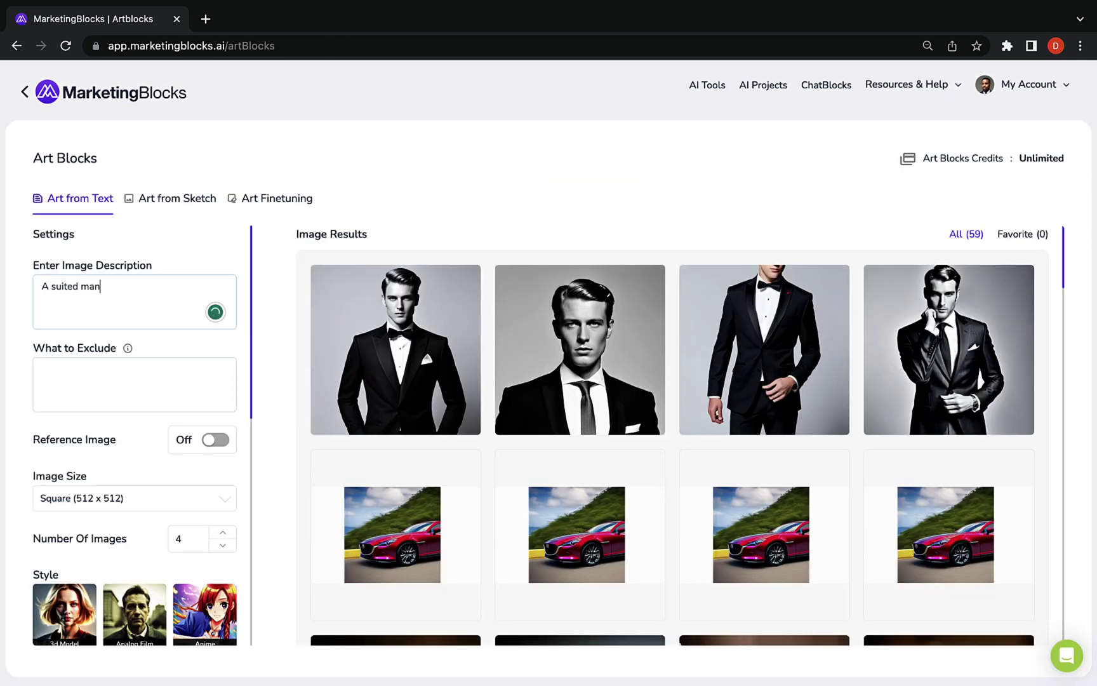
{"action": "left_click", "coordinate": [36, 379]}
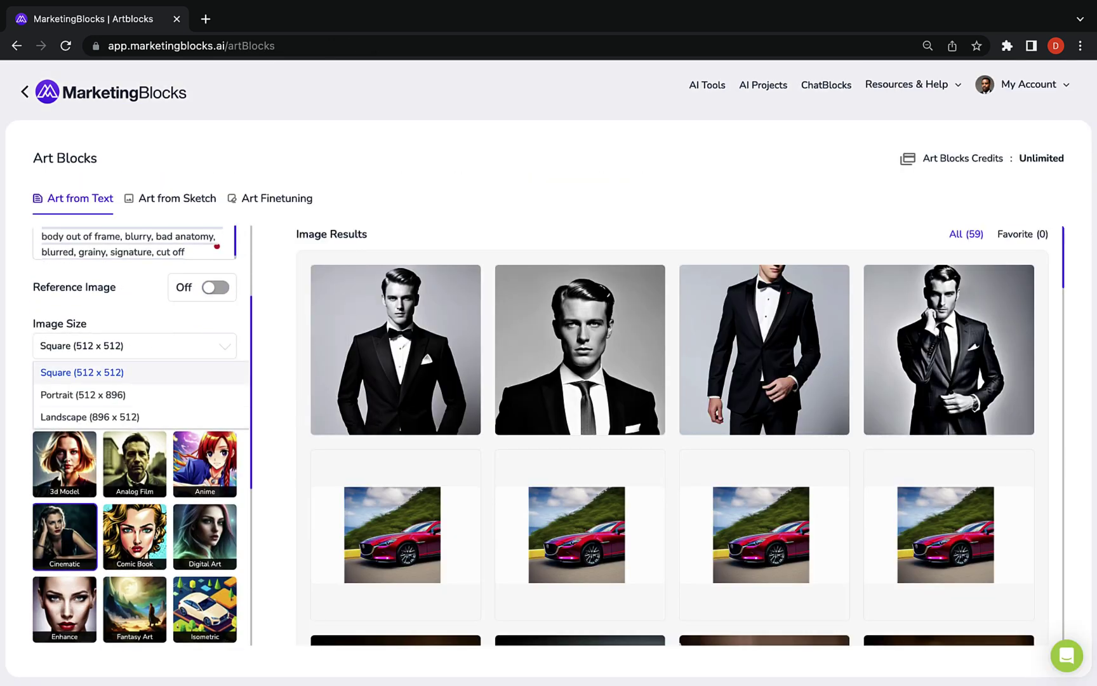
{"action": "scroll", "coordinate": [126, 440], "scroll_direction": "down", "scroll_amount": 5}
{"action": "scroll", "coordinate": [126, 440], "scroll_direction": "down", "scroll_amount": 4}
{"action": "left_click", "coordinate": [211, 549]}
{"action": "scroll", "coordinate": [213, 554], "scroll_direction": "down", "scroll_amount": 8}
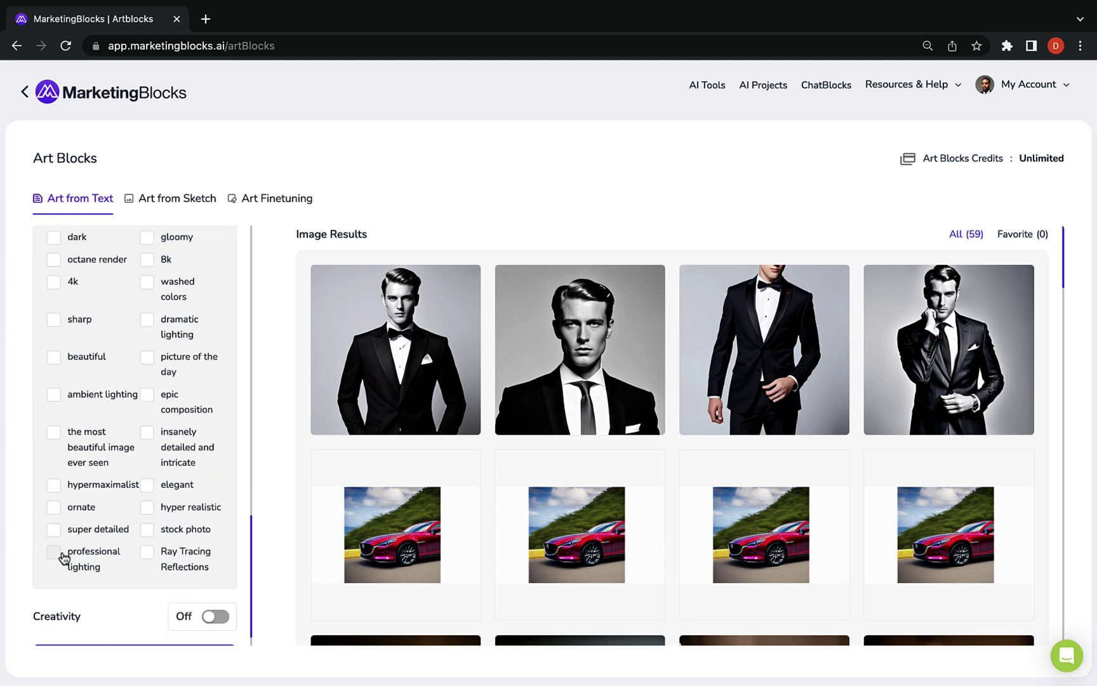
{"action": "scroll", "coordinate": [152, 496], "scroll_direction": "down", "scroll_amount": 2}
{"action": "left_click", "coordinate": [215, 542]}
{"action": "left_click", "coordinate": [135, 632]}
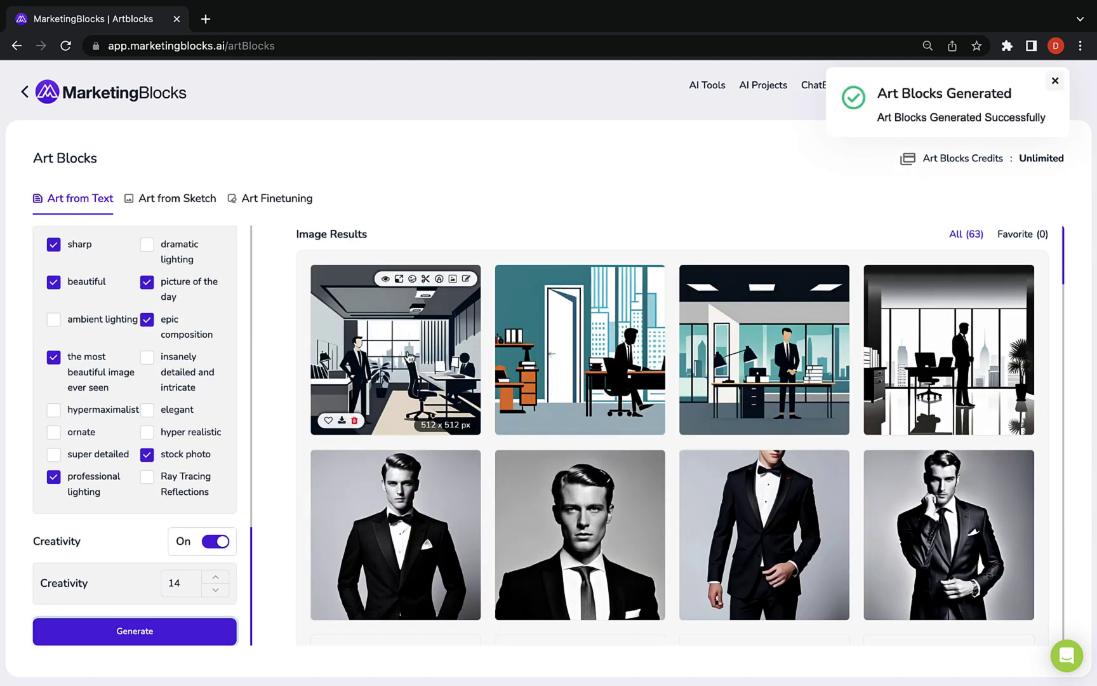
{"action": "scroll", "coordinate": [124, 386], "scroll_direction": "up", "scroll_amount": 10}
{"action": "scroll", "coordinate": [124, 386], "scroll_direction": "down", "scroll_amount": 10}
{"action": "left_click", "coordinate": [133, 631]}
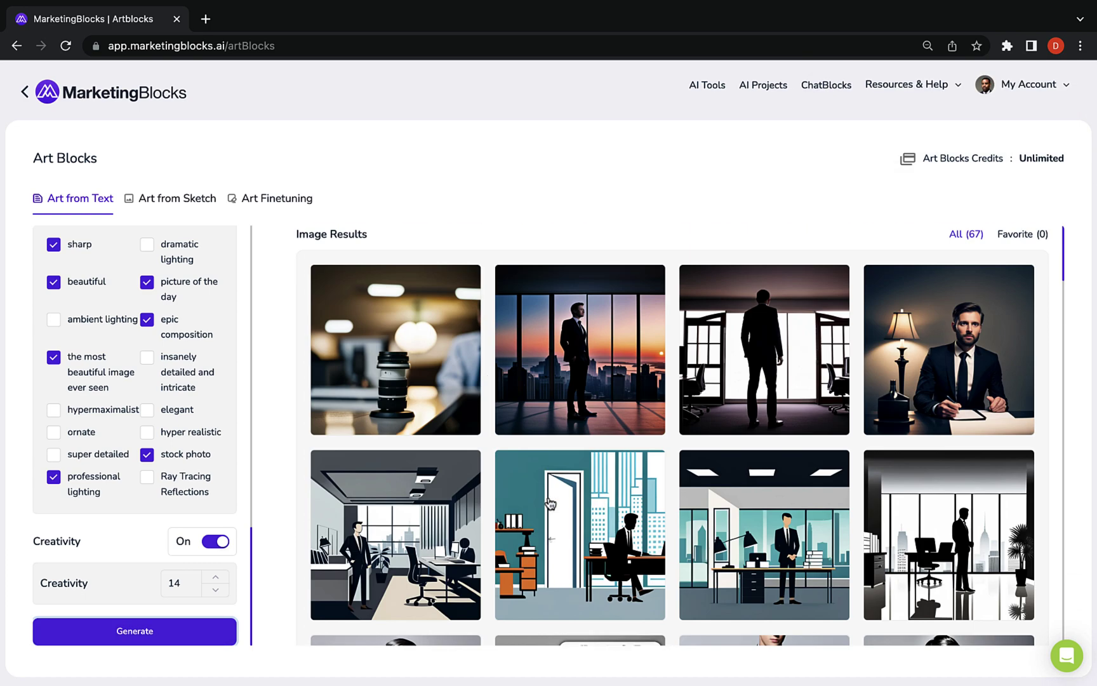
Finetune image (10).png with the man's eyes masked to generate versions wearing glasses
{"action": "left_click", "coordinate": [267, 198]}
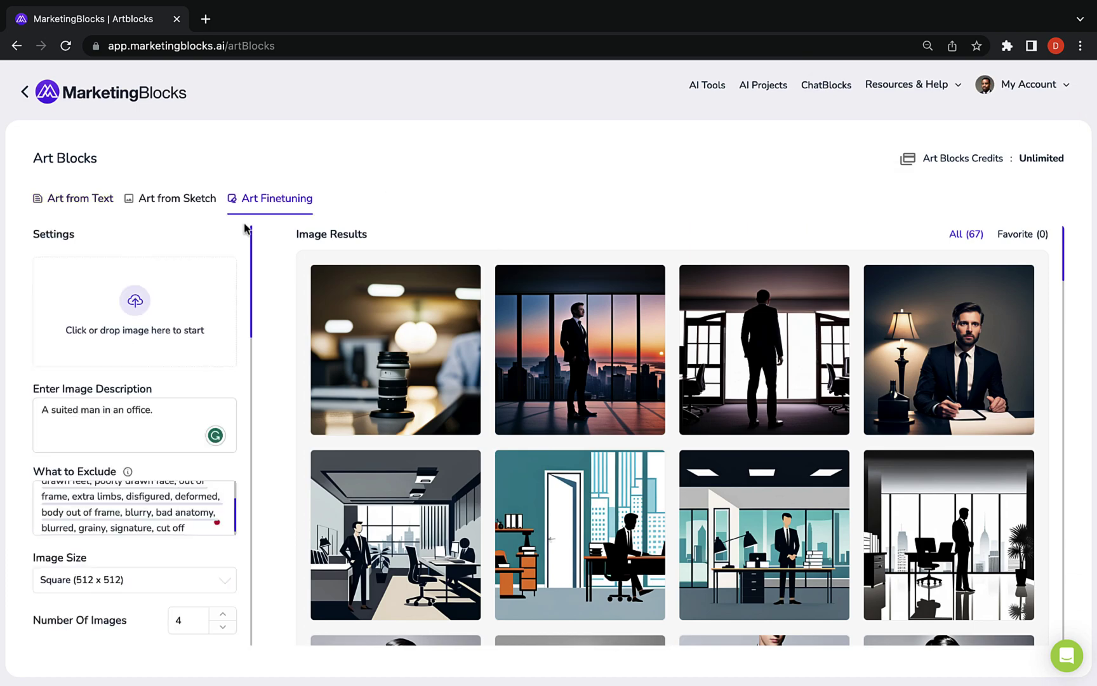
{"action": "left_click", "coordinate": [141, 303]}
{"action": "double_click", "coordinate": [557, 297]}
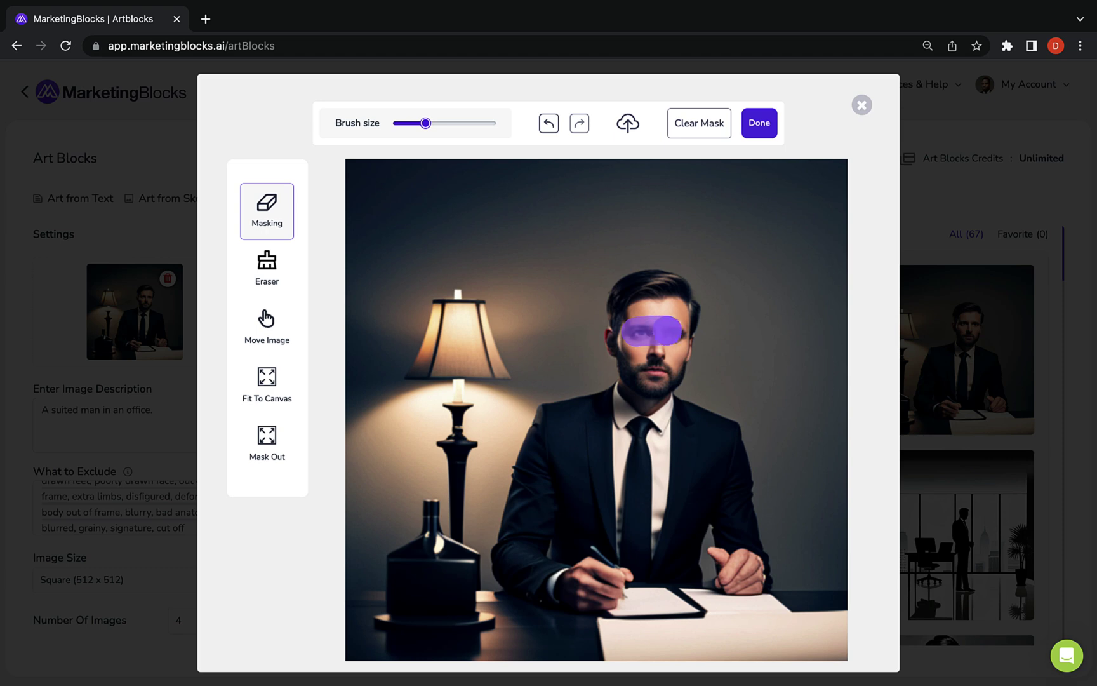
{"action": "left_click", "coordinate": [762, 131]}
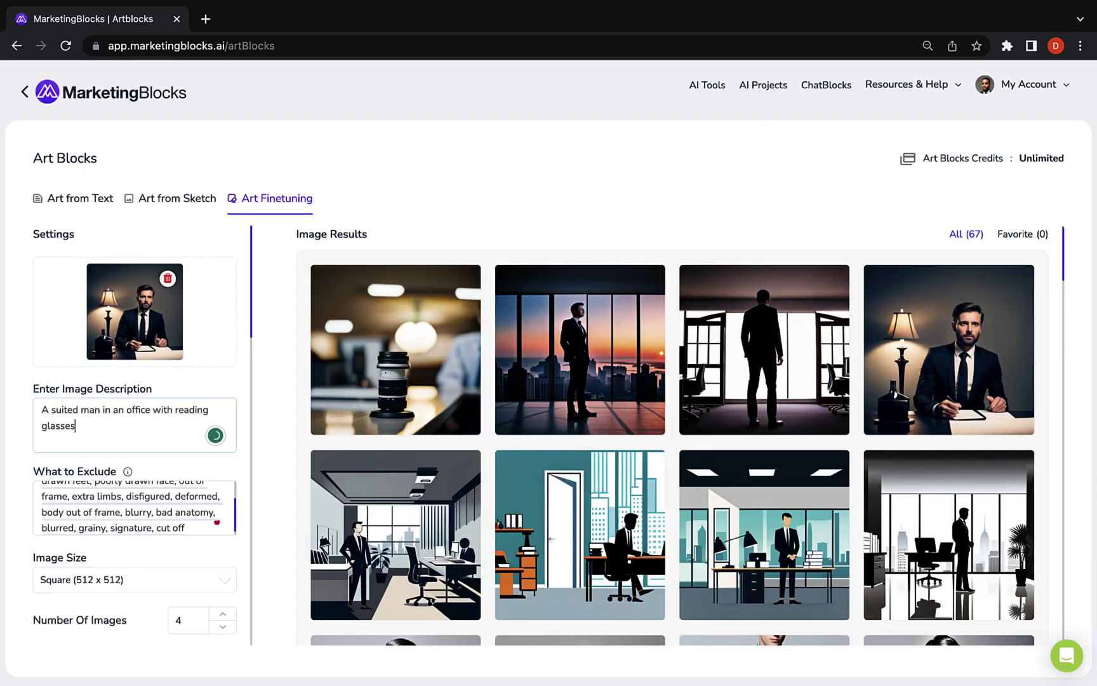
{"action": "scroll", "coordinate": [140, 540], "scroll_direction": "down", "scroll_amount": 10}
{"action": "left_click", "coordinate": [135, 631]}
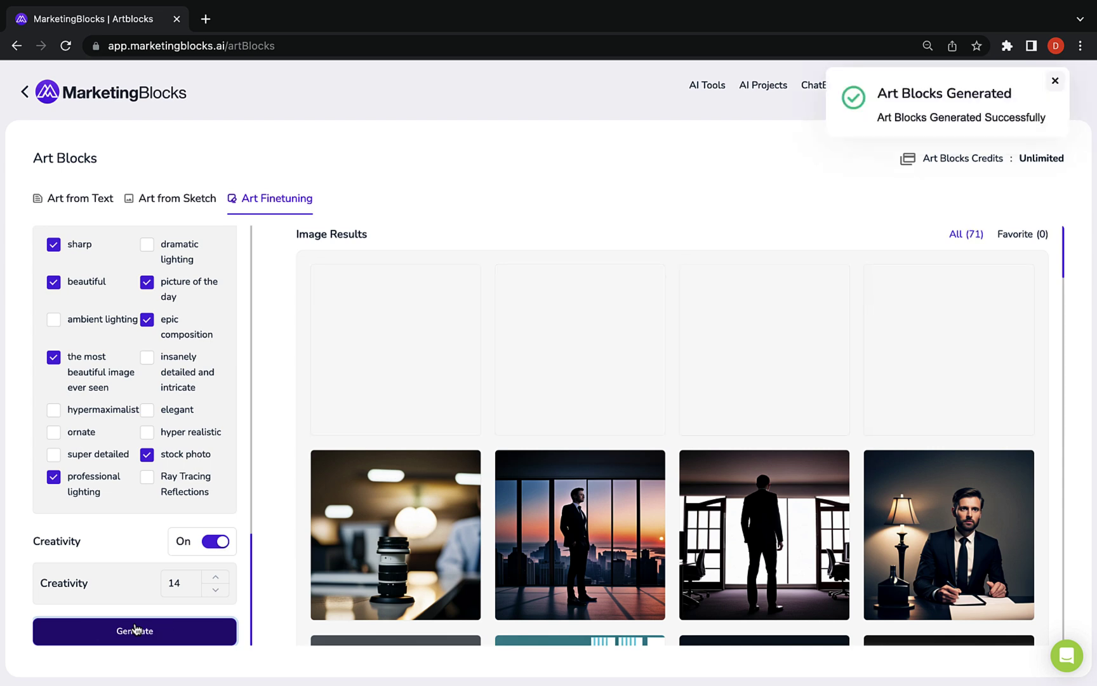
{"action": "left_click", "coordinate": [413, 317]}
{"action": "key", "text": "Escape"}
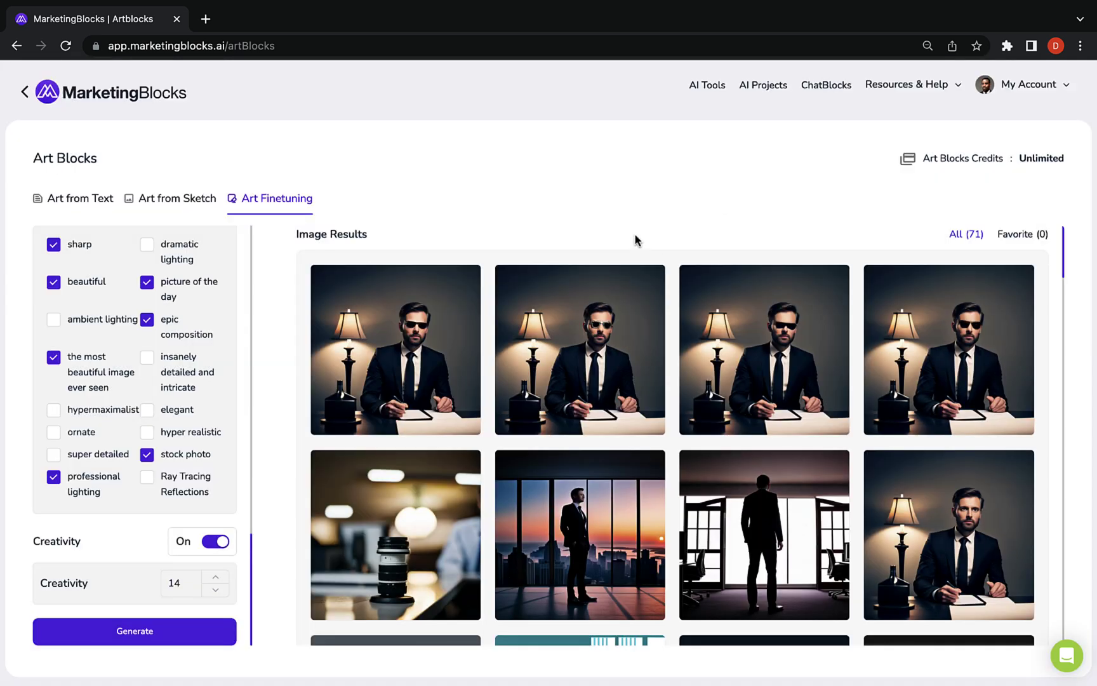
Upload GYm sketch.jpeg in Art from Sketch and generate gym workout images from it
{"action": "left_click", "coordinate": [177, 198]}
{"action": "left_click", "coordinate": [172, 385]}
{"action": "left_click", "coordinate": [787, 166]}
{"action": "left_click", "coordinate": [127, 312]}
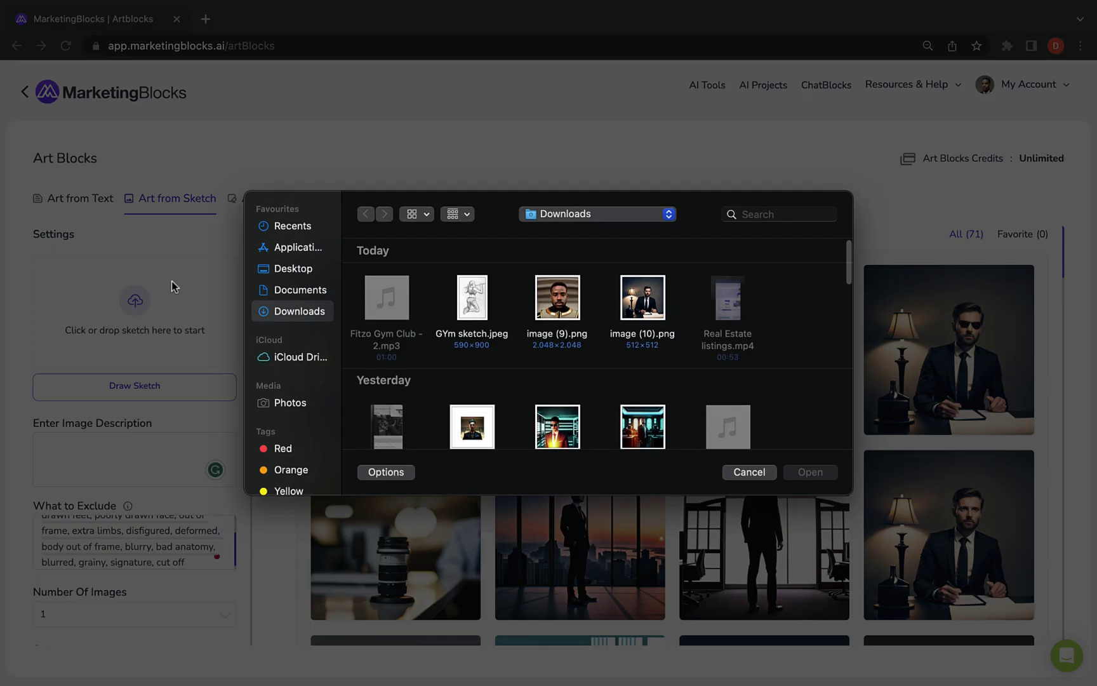
{"action": "left_click", "coordinate": [472, 298]}
{"action": "left_click", "coordinate": [809, 473]}
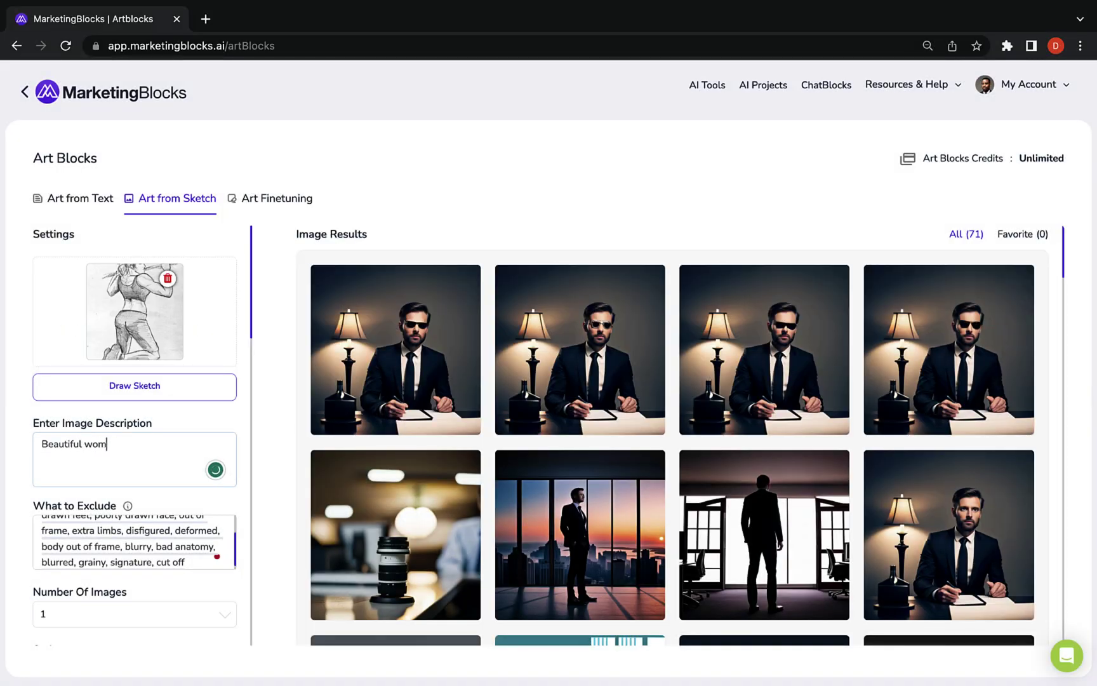
{"action": "scroll", "coordinate": [135, 444], "scroll_direction": "down", "scroll_amount": 15}
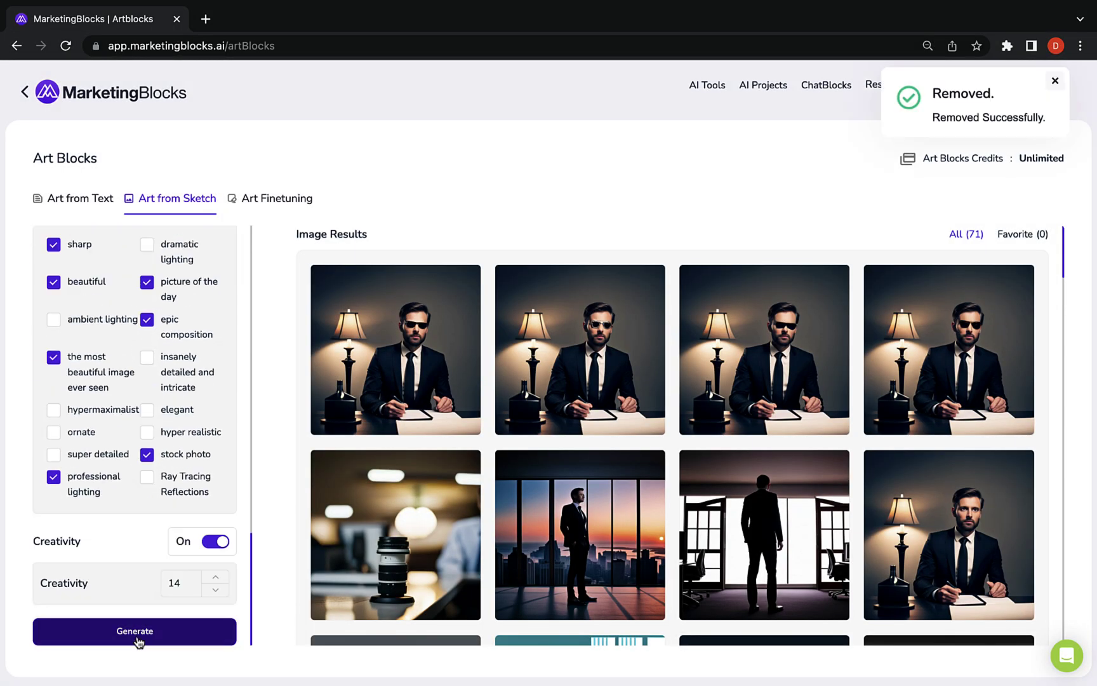
{"action": "left_click", "coordinate": [135, 631]}
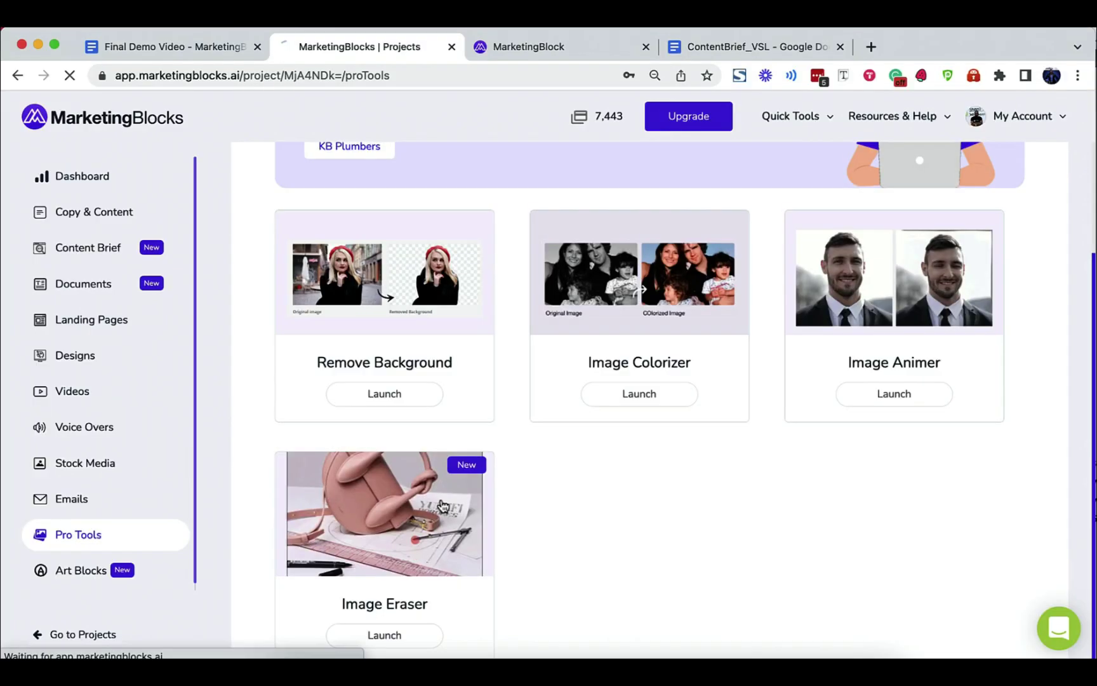
Erase the two distant people and the black bin from the beach photo
{"action": "left_click", "coordinate": [384, 632]}
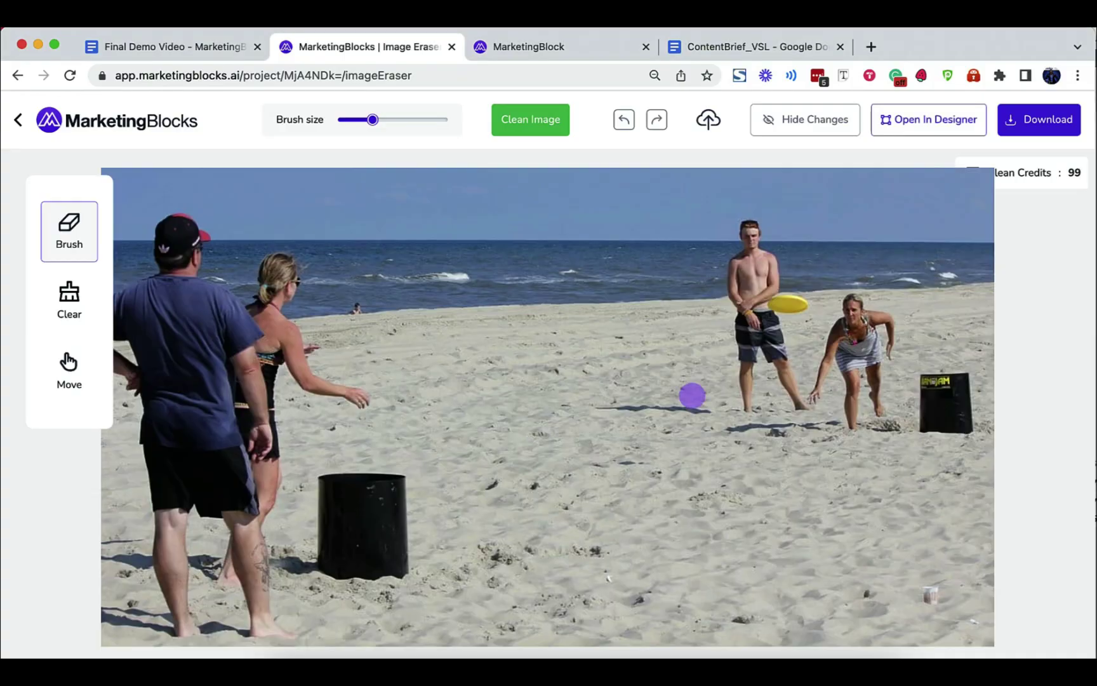
{"action": "mouse_move", "coordinate": [741, 215]}
{"action": "left_mouse_down"}
{"action": "mouse_move", "coordinate": [746, 375]}
{"action": "mouse_move", "coordinate": [800, 381]}
{"action": "mouse_move", "coordinate": [750, 203]}
{"action": "mouse_move", "coordinate": [816, 397]}
{"action": "mouse_move", "coordinate": [882, 327]}
{"action": "left_mouse_up"}
{"action": "left_click", "coordinate": [532, 120]}
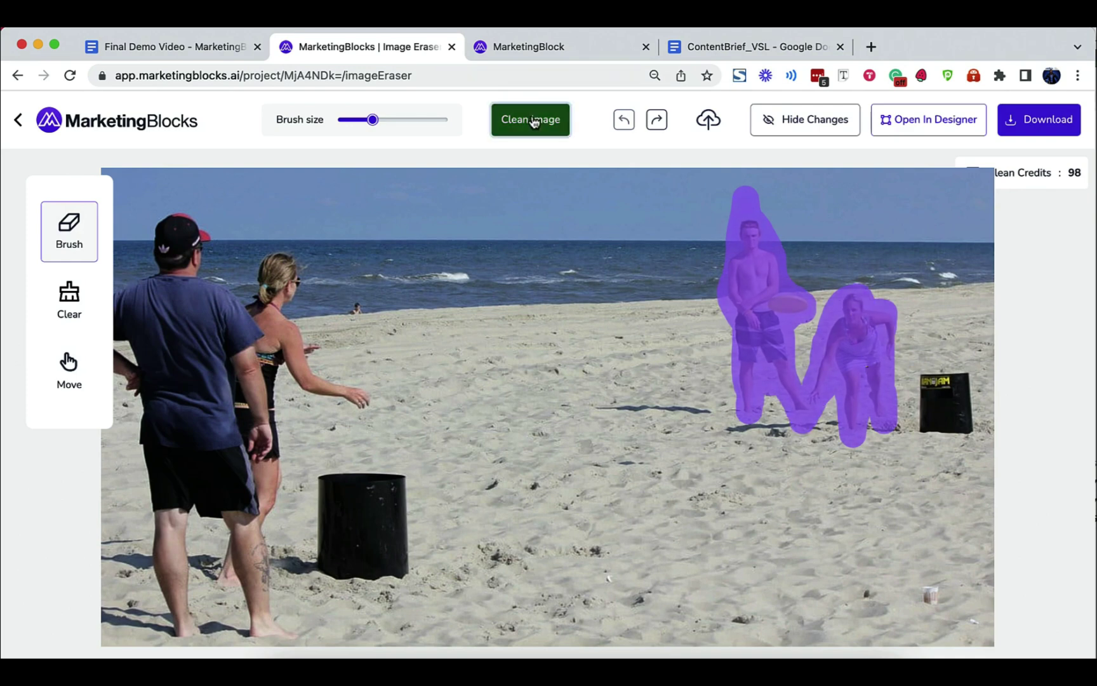
{"action": "left_click_drag", "start_coordinate": [930, 375], "coordinate": [964, 386]}
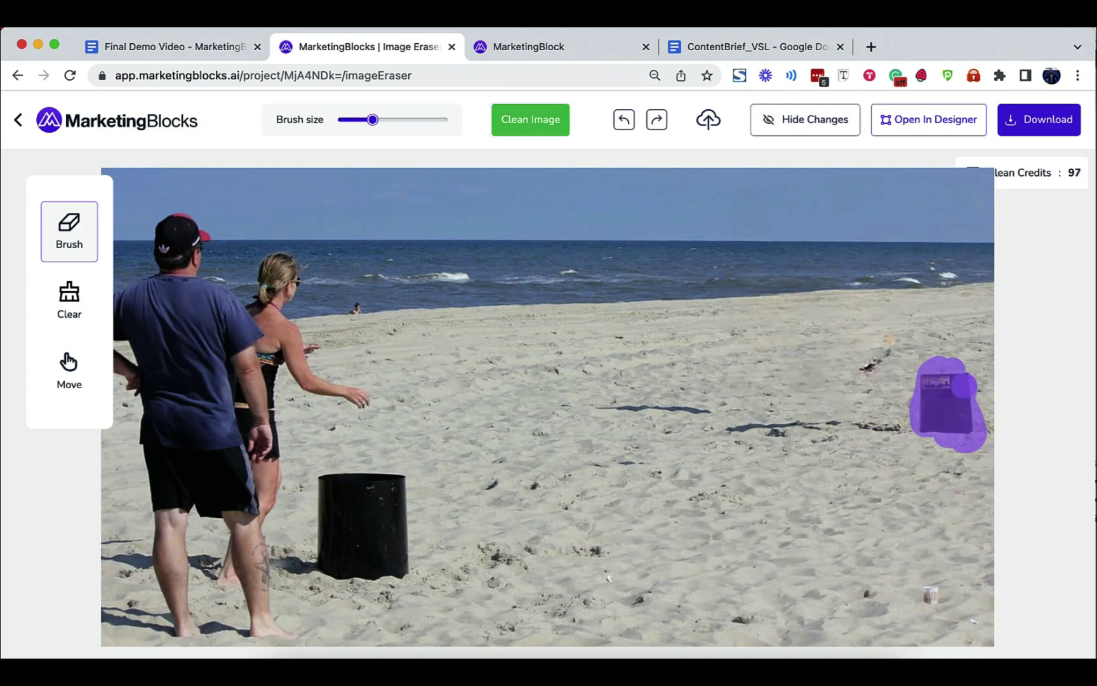
{"action": "left_click", "coordinate": [514, 130]}
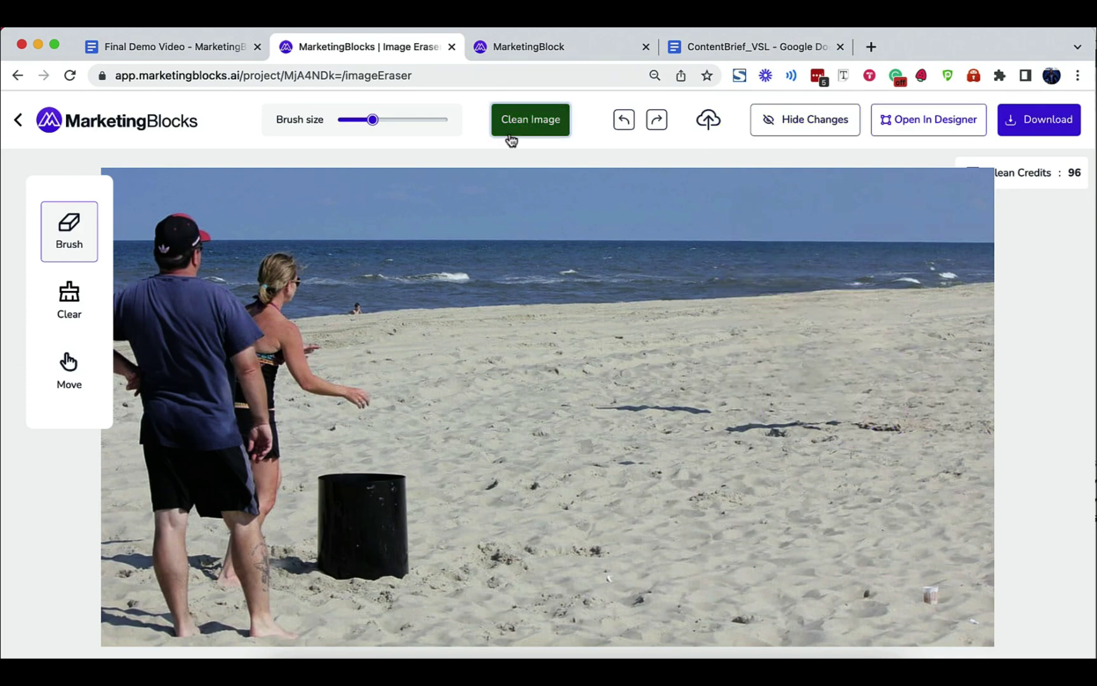
Open the cleaned photo in the designer and place a Funky Title higher up
{"action": "left_click", "coordinate": [921, 122]}
{"action": "left_click", "coordinate": [164, 469]}
{"action": "left_click_drag", "start_coordinate": [715, 460], "coordinate": [706, 436]}
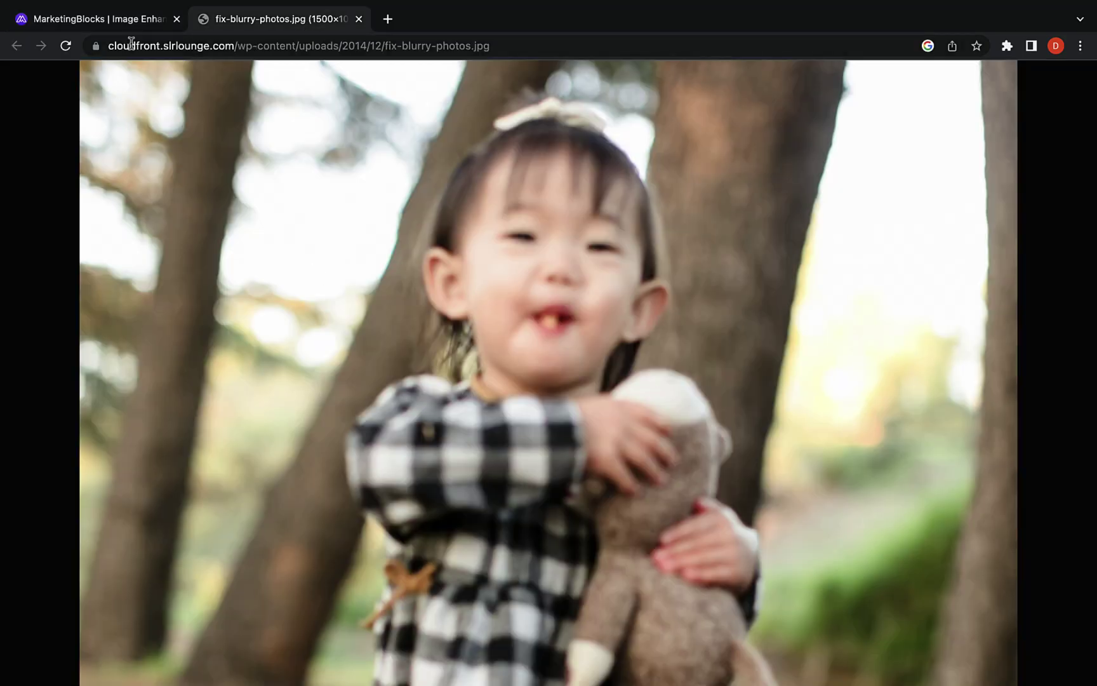
Enhance an uploaded blurry photo and compare the result with the original
{"action": "left_click", "coordinate": [124, 24]}
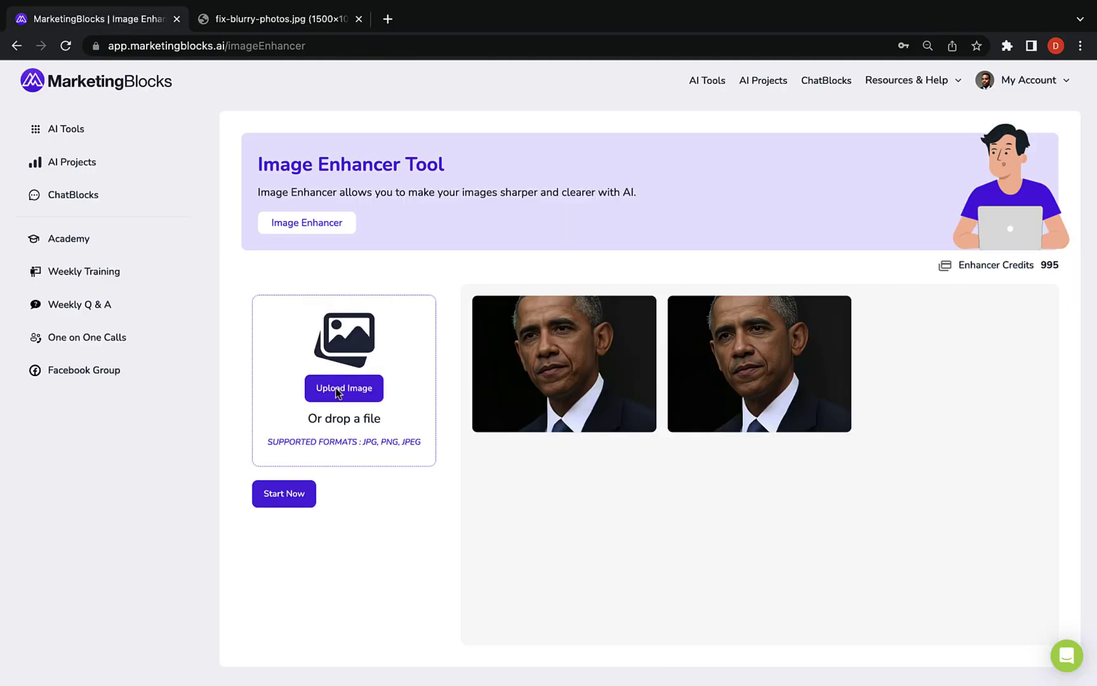
{"action": "left_click", "coordinate": [343, 389]}
{"action": "left_click", "coordinate": [808, 471]}
{"action": "left_click", "coordinate": [294, 494]}
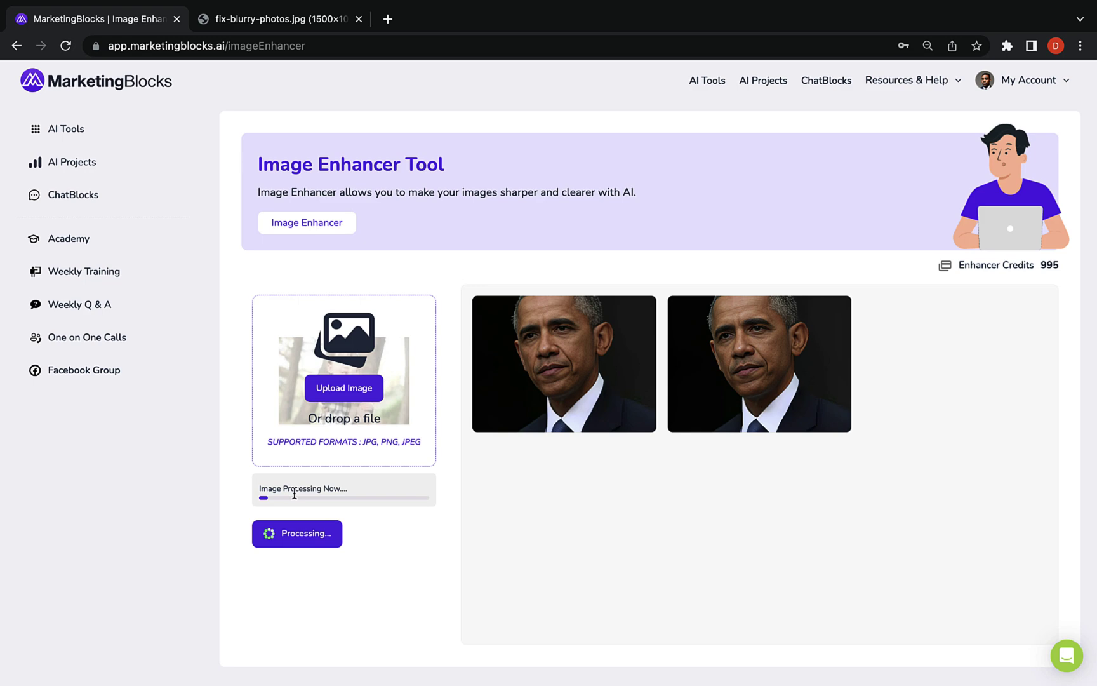
{"action": "left_click", "coordinate": [563, 362]}
{"action": "left_click", "coordinate": [279, 19]}
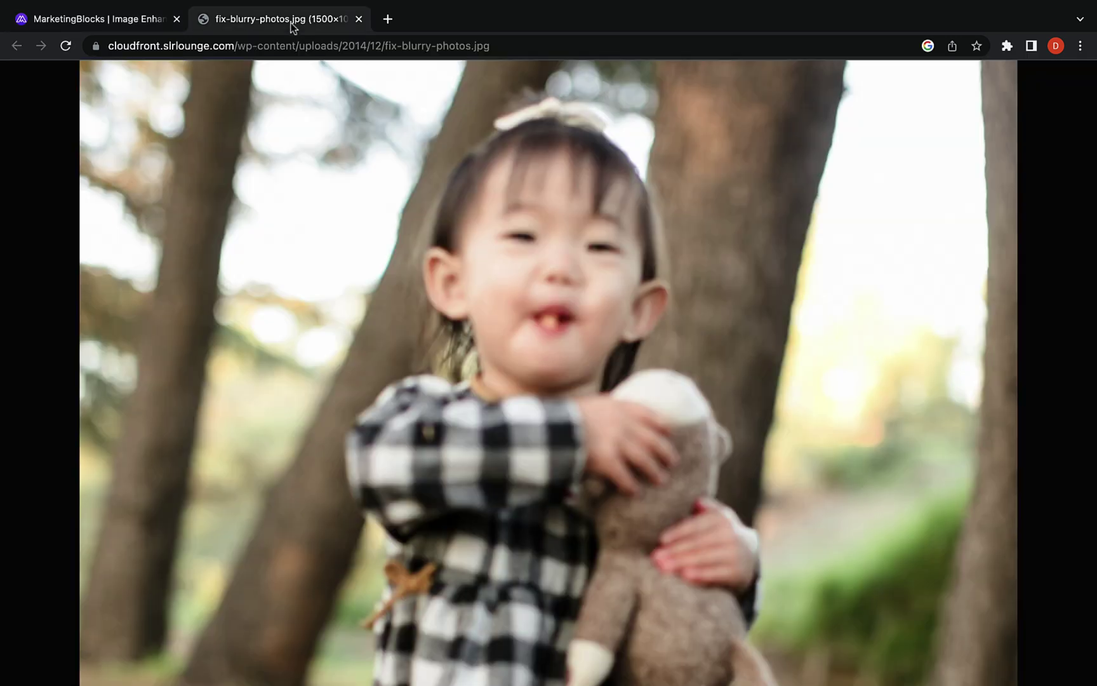
{"action": "left_click", "coordinate": [142, 20]}
{"action": "left_click", "coordinate": [955, 102]}
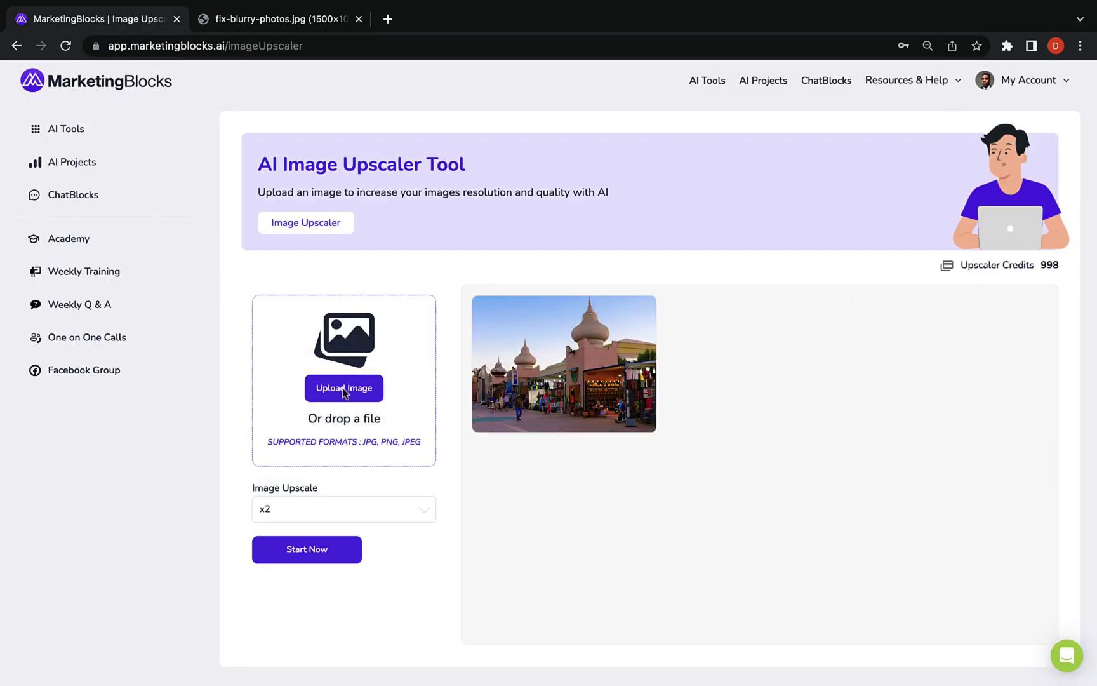
Upscale image (10).png by a factor of x4
{"action": "left_click", "coordinate": [343, 388]}
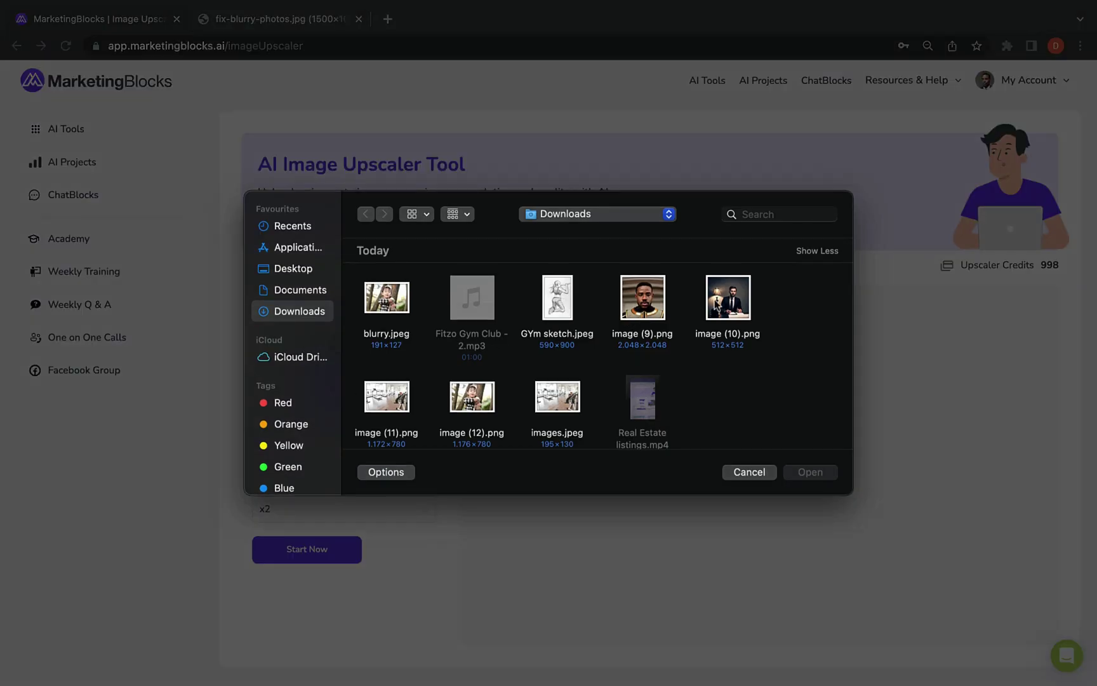
{"action": "left_click", "coordinate": [728, 298]}
{"action": "left_click", "coordinate": [798, 474]}
{"action": "left_click", "coordinate": [381, 509]}
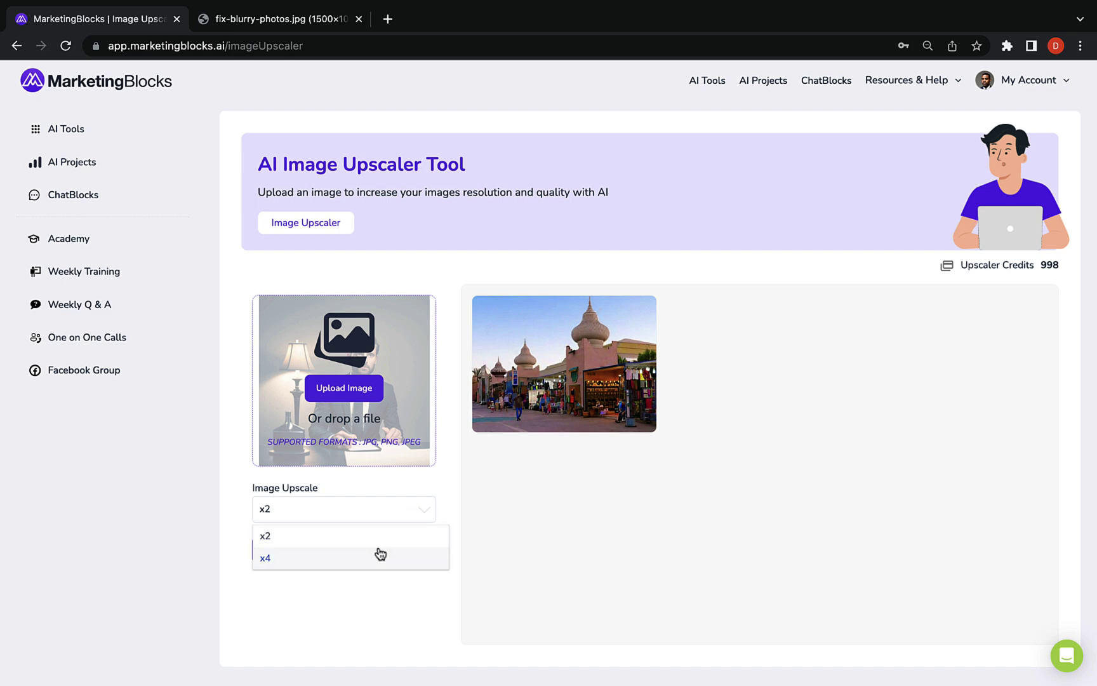
{"action": "left_click", "coordinate": [379, 555]}
{"action": "left_click", "coordinate": [309, 556]}
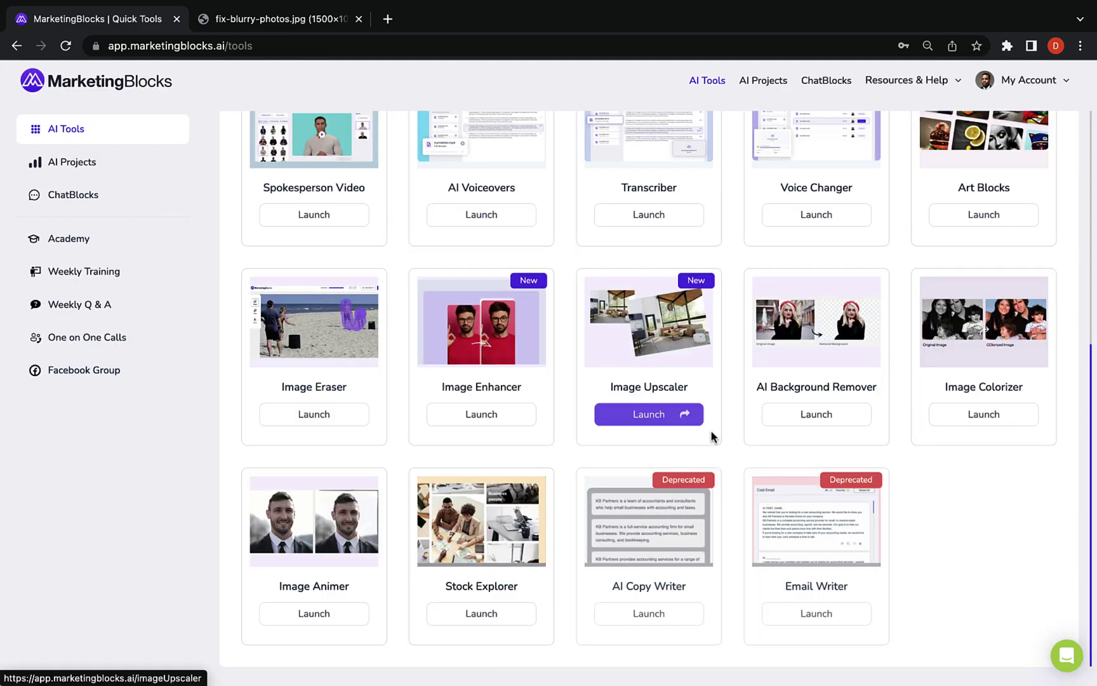
Remove the background from the desk portrait and inspect the cut-out
{"action": "left_click", "coordinate": [816, 414]}
{"action": "left_click", "coordinate": [343, 387]}
{"action": "left_click", "coordinate": [808, 470]}
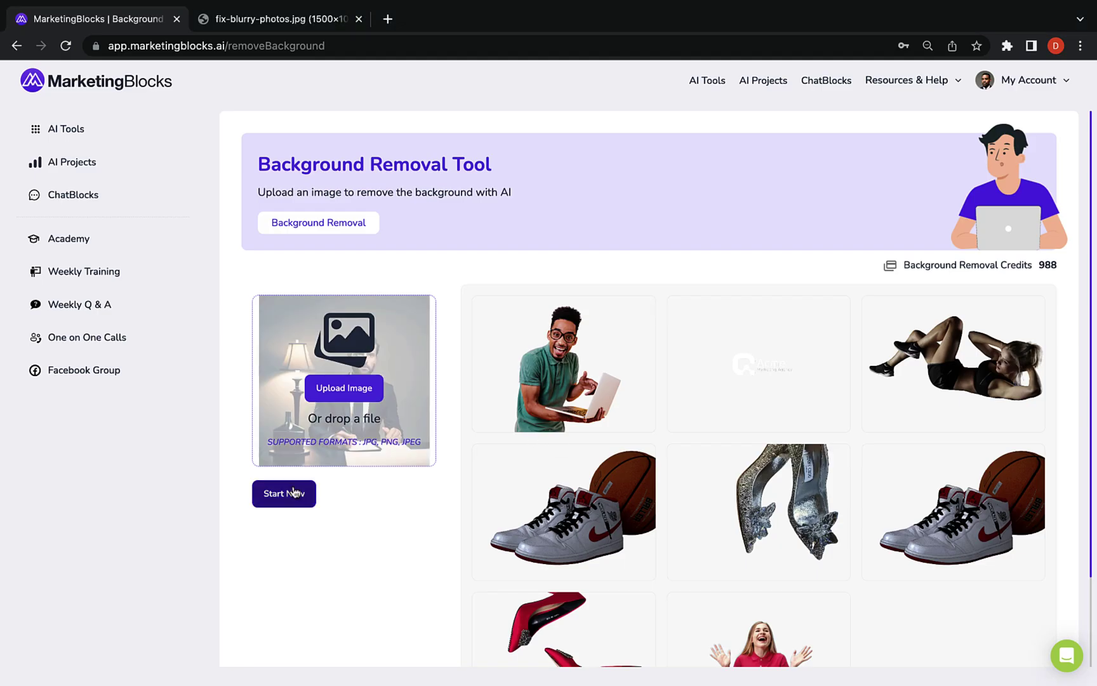
{"action": "left_click", "coordinate": [294, 493]}
{"action": "left_click", "coordinate": [548, 332]}
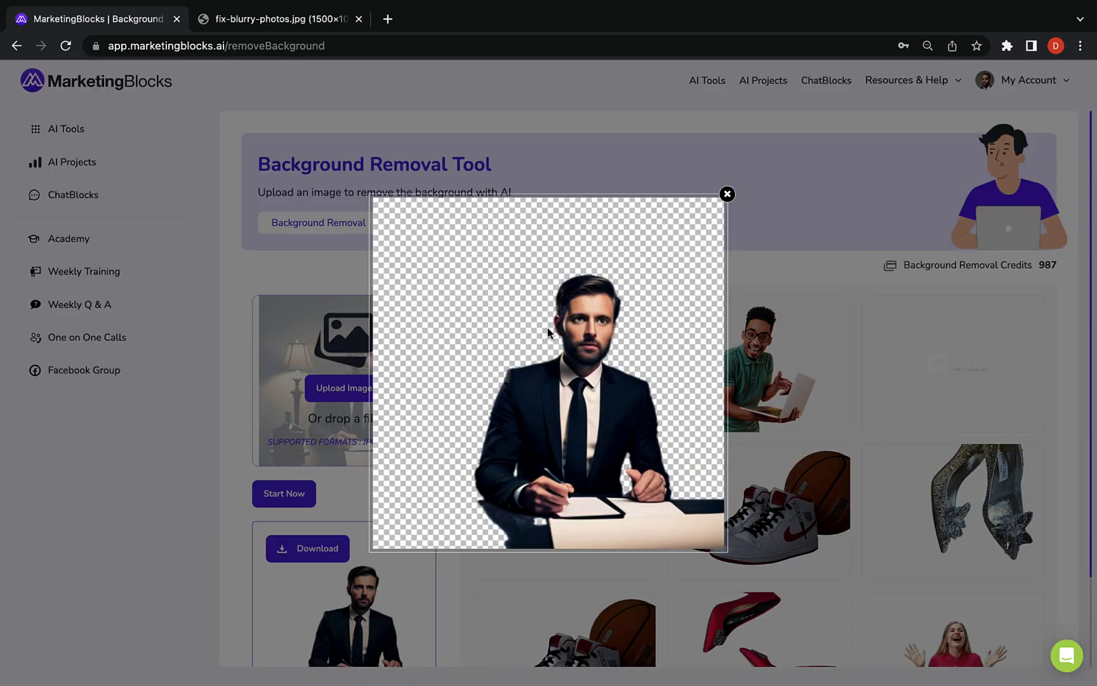
{"action": "left_click", "coordinate": [727, 195]}
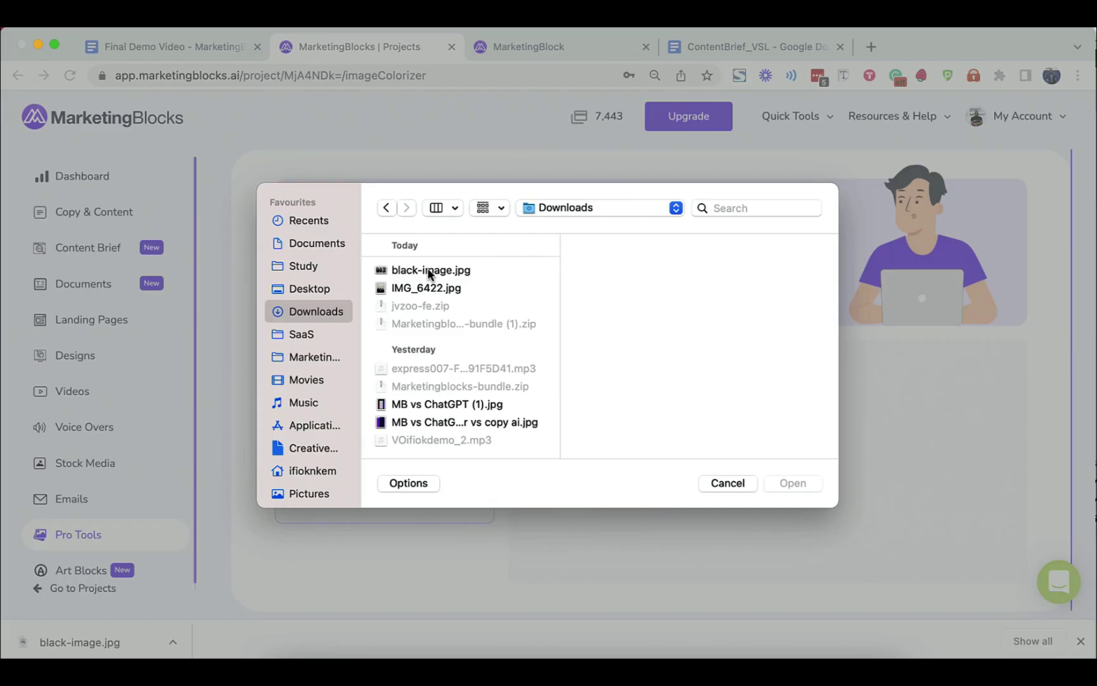
Colorize a black-and-white photo and view the colorized result
{"action": "double_click", "coordinate": [435, 273]}
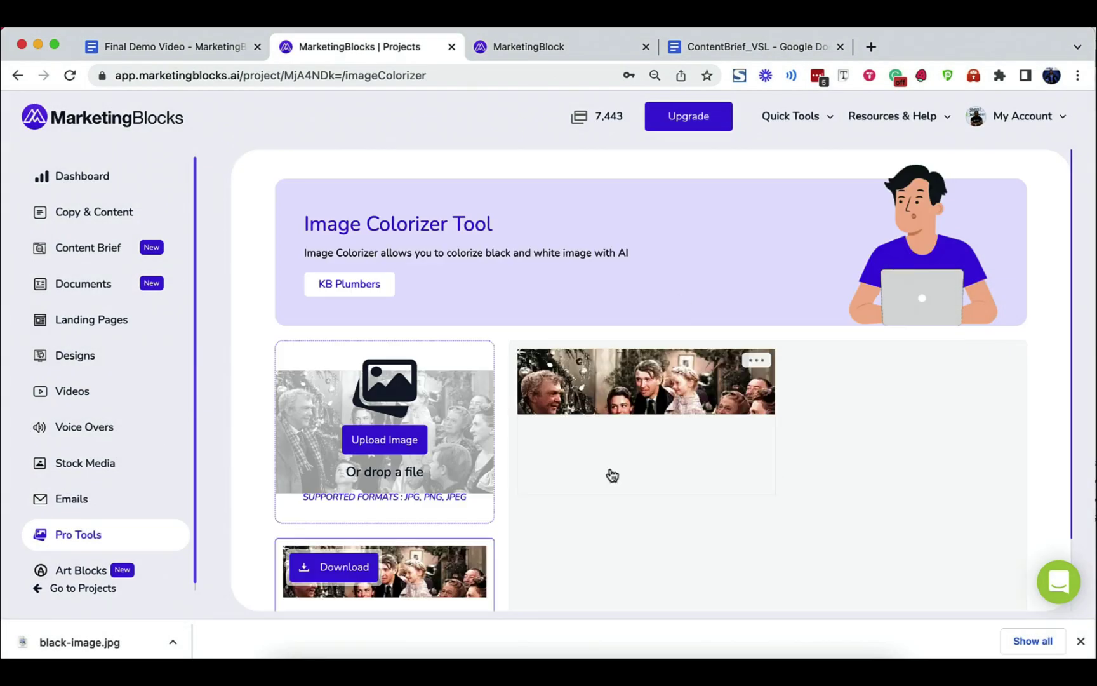
{"action": "left_click", "coordinate": [610, 475]}
{"action": "scroll", "coordinate": [610, 475], "scroll_direction": "down", "scroll_amount": 1}
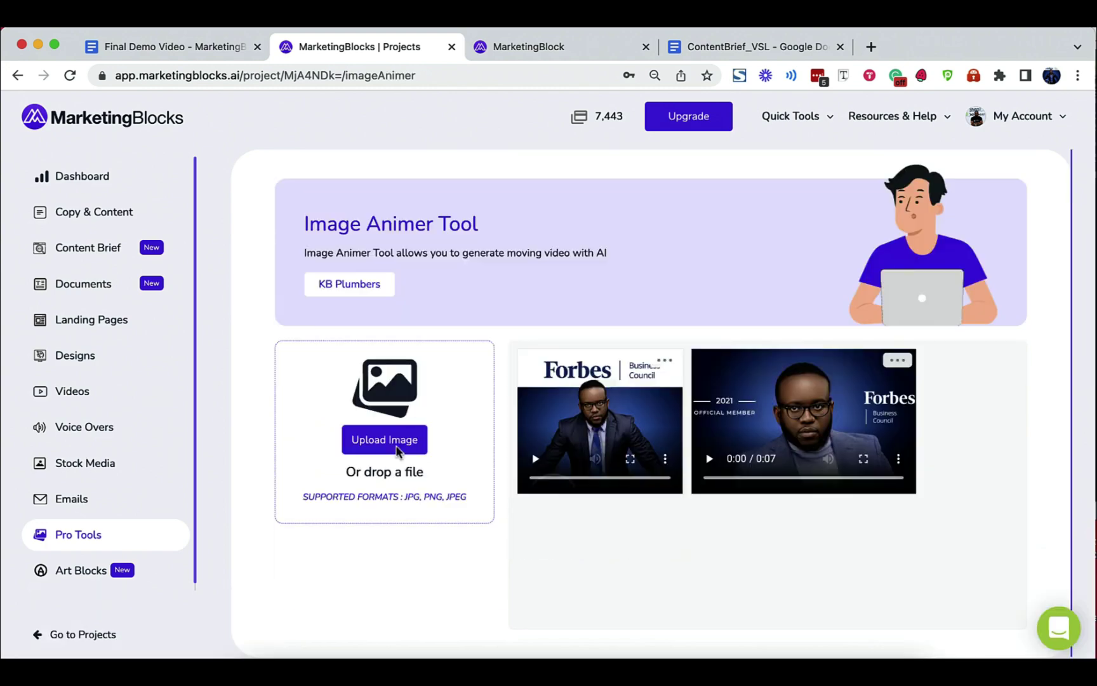
Upload man.jpg from Downloads to the Image Animer
{"action": "left_click", "coordinate": [384, 438]}
{"action": "left_click", "coordinate": [315, 312]}
{"action": "left_click", "coordinate": [400, 378]}
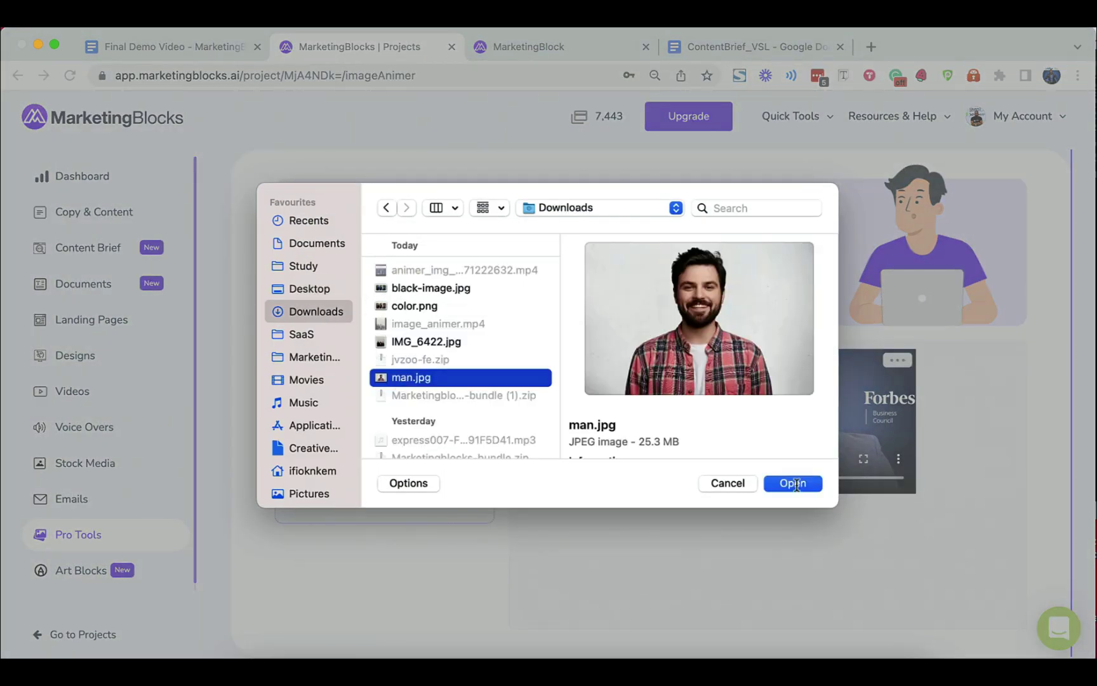
{"action": "left_click", "coordinate": [793, 483]}
Play the man's animated video, then search stock images for 'gym'
{"action": "left_click", "coordinate": [534, 459]}
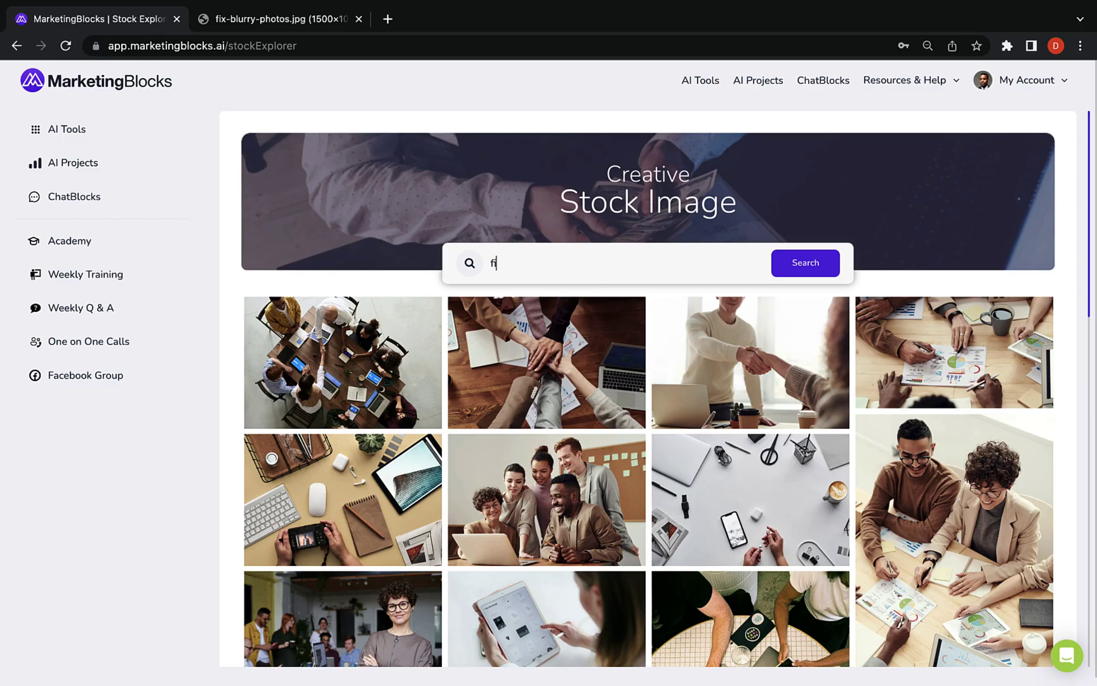
{"action": "type", "text": "gym"}
{"action": "left_click", "coordinate": [805, 263]}
{"action": "scroll", "coordinate": [635, 445], "scroll_direction": "down", "scroll_amount": 10}
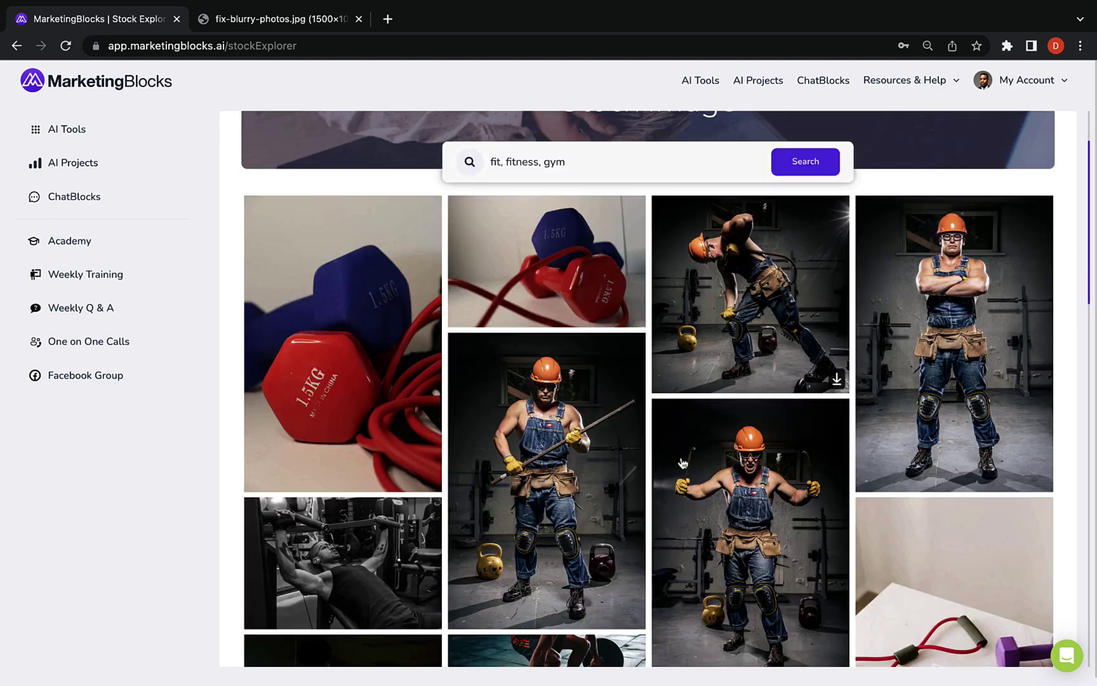
Download the push-up stock photo, then open the ChatBlocks assistant
{"action": "left_click", "coordinate": [381, 444]}
{"action": "left_click", "coordinate": [717, 632]}
{"action": "key", "text": "Return"}
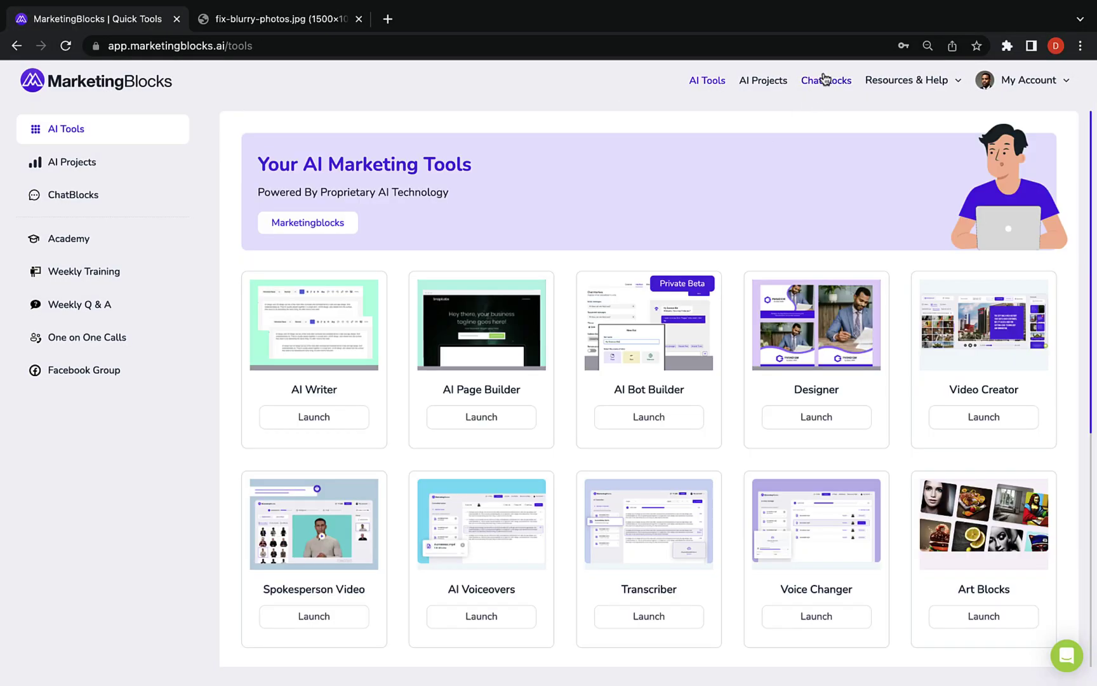
{"action": "left_click", "coordinate": [824, 79]}
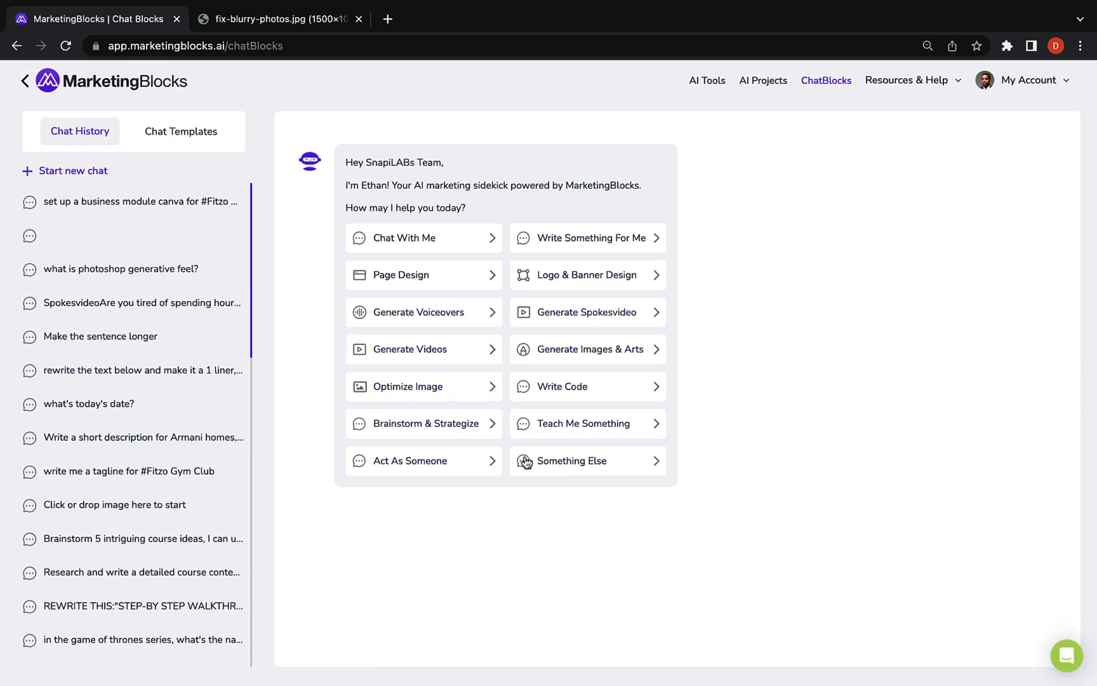
Ask ChatBlocks via Something Else for a tagline tagged #Fitzo Gym Club
{"action": "left_click", "coordinate": [596, 471]}
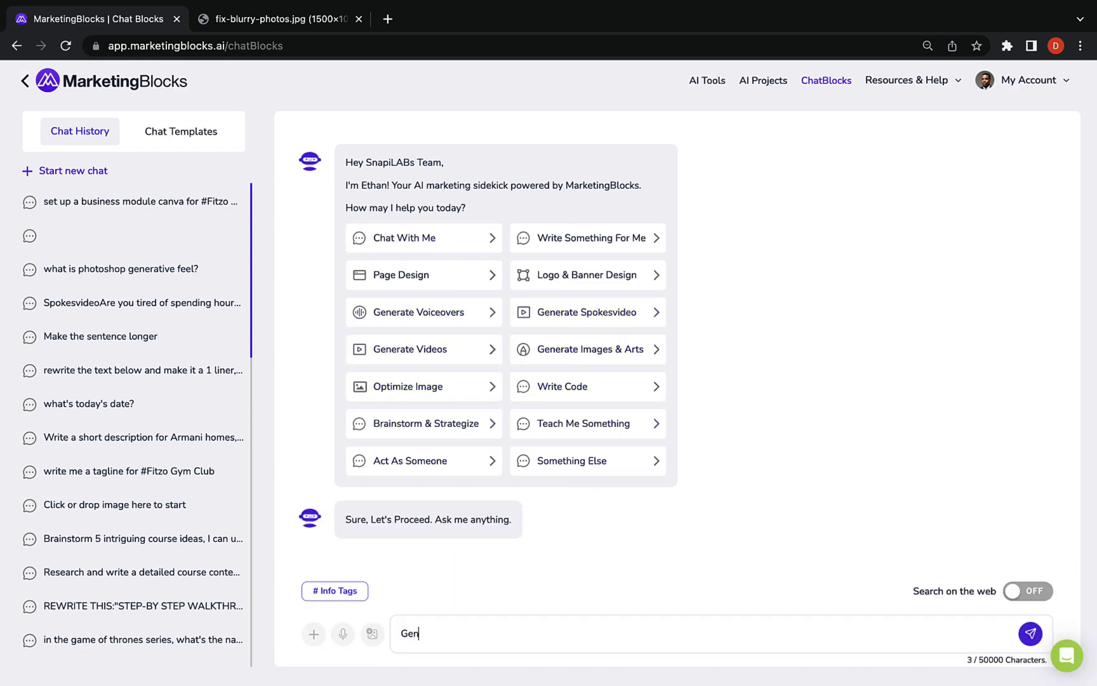
{"action": "type", "text": "Generate a tagline for #"}
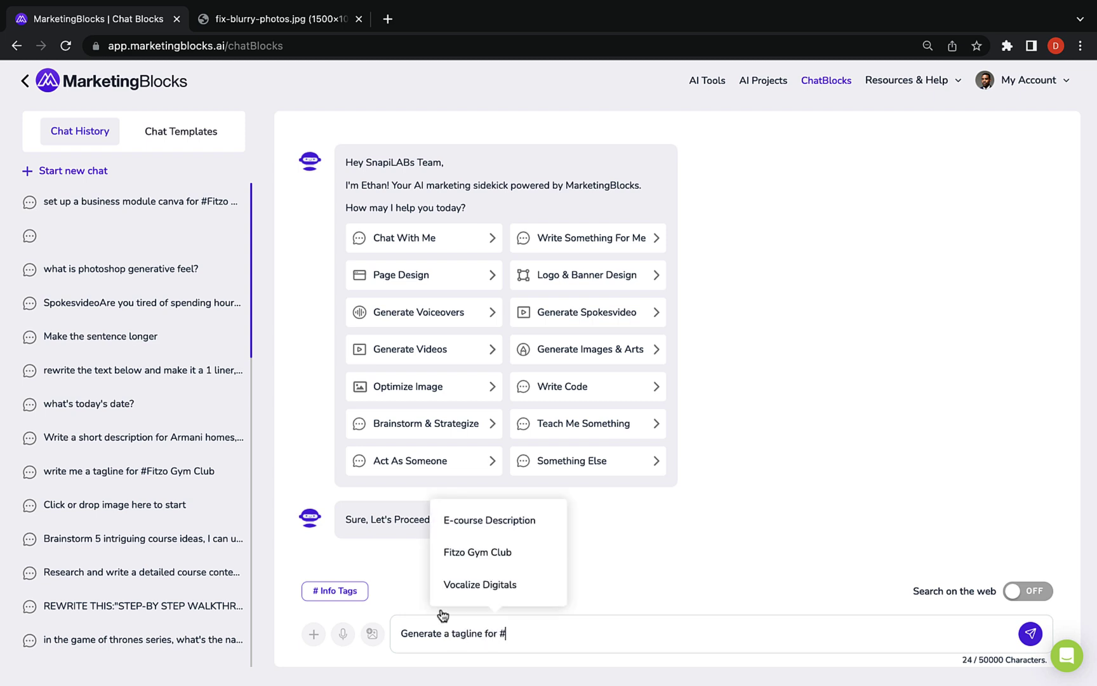
{"action": "left_click", "coordinate": [483, 551]}
{"action": "left_click", "coordinate": [1030, 634]}
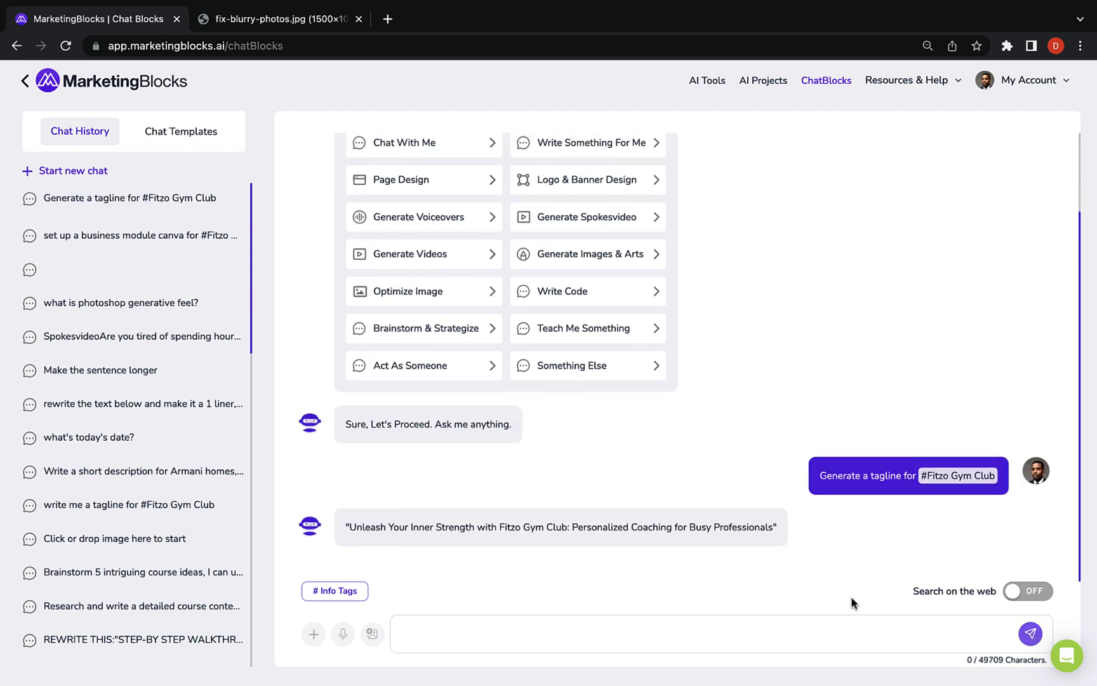
Upload the gym workout photo in the Prompt Builder and request an Instagram caption for #Fitzo Gym Club
{"action": "left_click", "coordinate": [184, 136]}
{"action": "scroll", "coordinate": [147, 355], "scroll_direction": "down", "scroll_amount": 15}
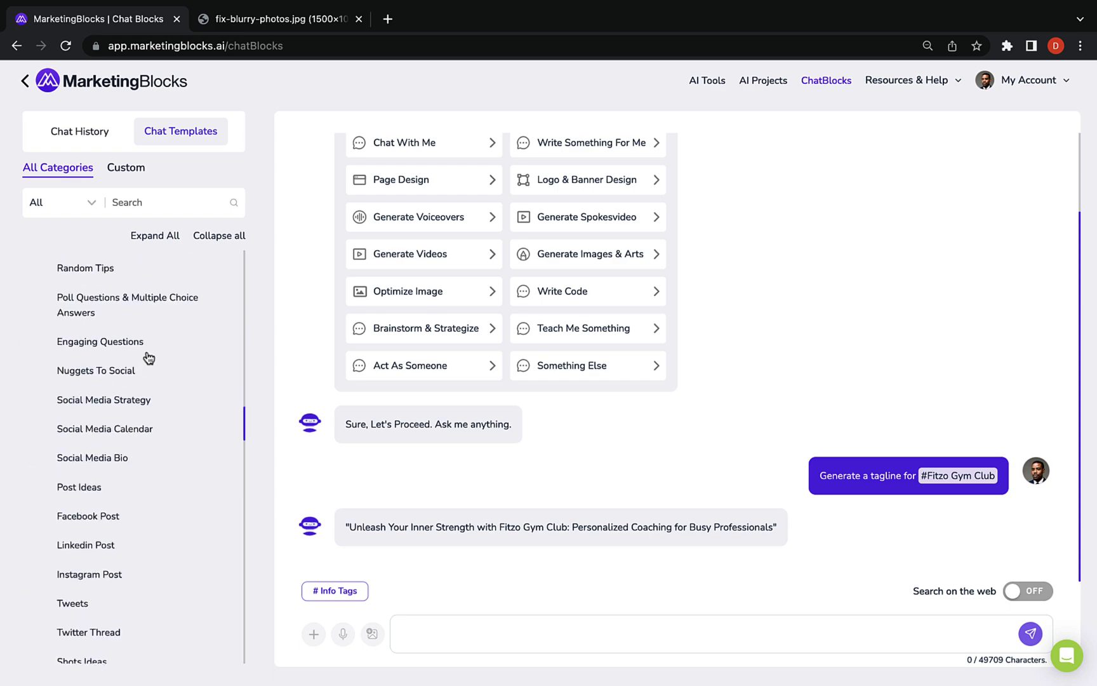
{"action": "scroll", "coordinate": [148, 358], "scroll_direction": "down", "scroll_amount": 10}
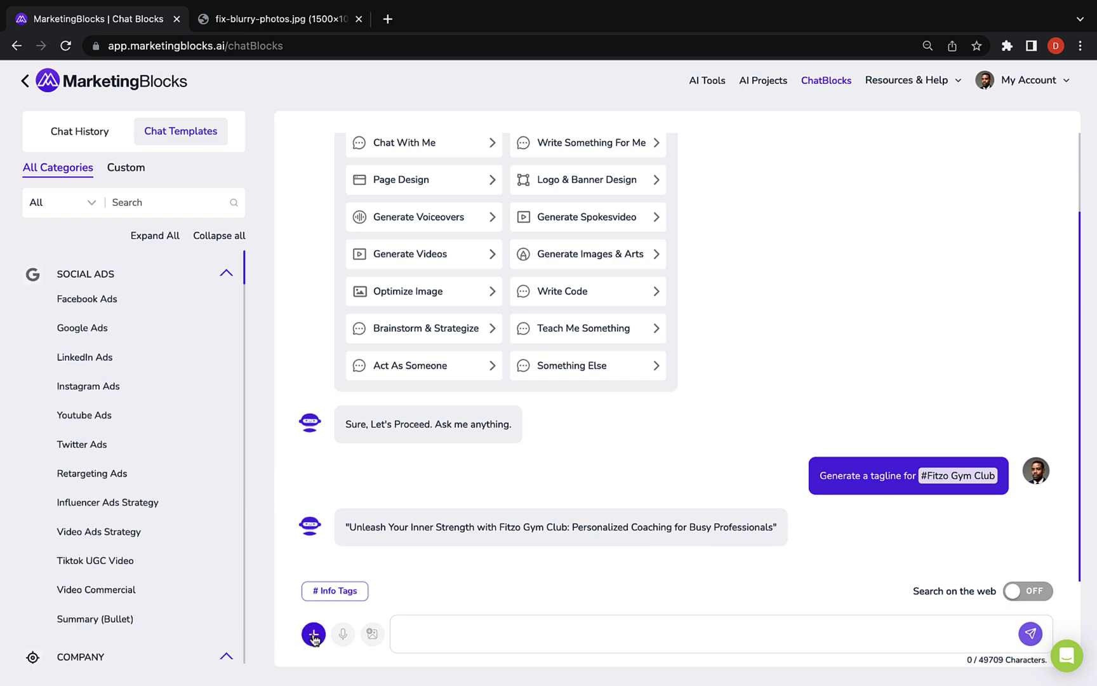
{"action": "left_click", "coordinate": [372, 633]}
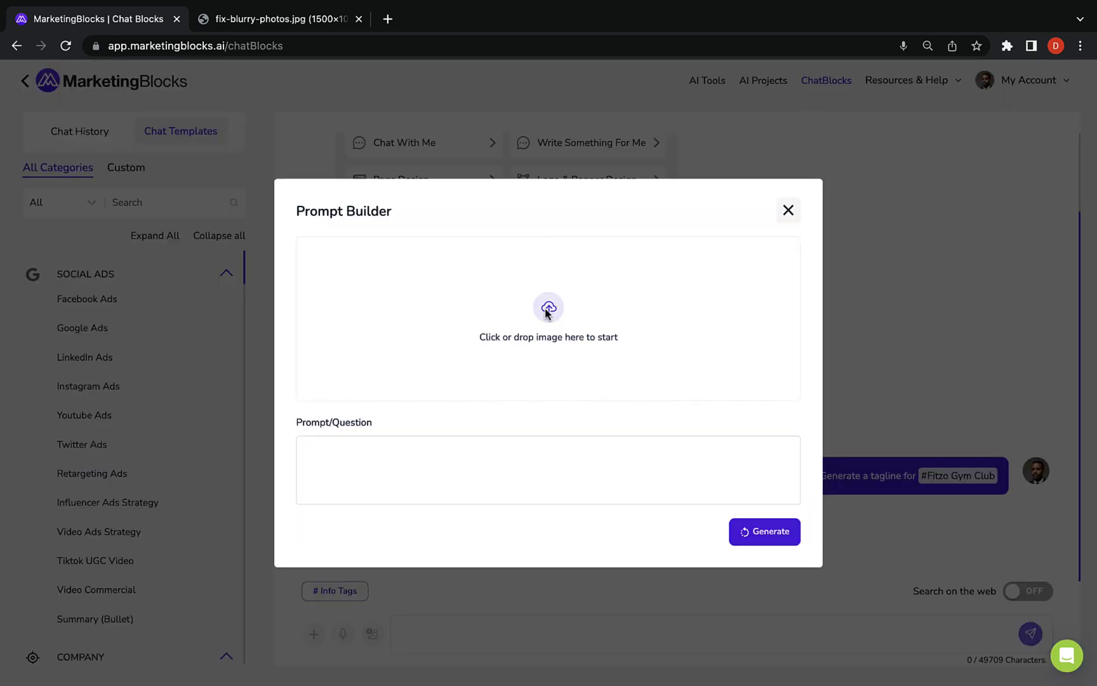
{"action": "left_click", "coordinate": [548, 311]}
{"action": "left_click", "coordinate": [540, 397]}
{"action": "left_click", "coordinate": [794, 472]}
{"action": "type", "text": "generate an IG caption for this"}
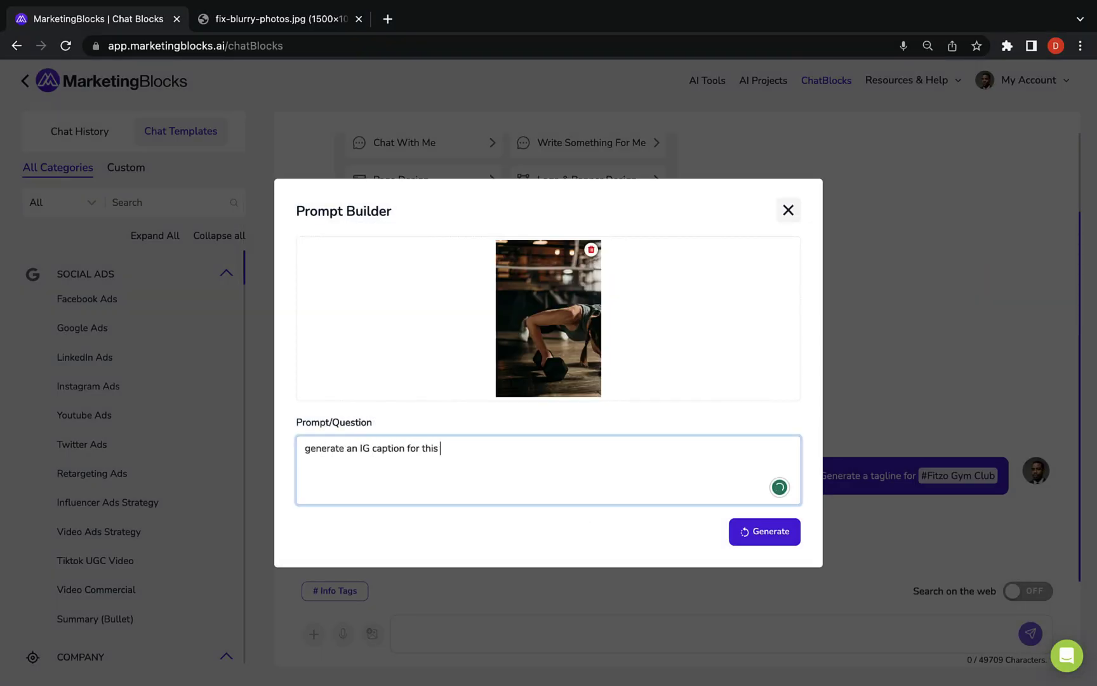
{"action": "type", "text": " image for #"}
{"action": "left_click", "coordinate": [502, 365]}
{"action": "left_click", "coordinate": [769, 534]}
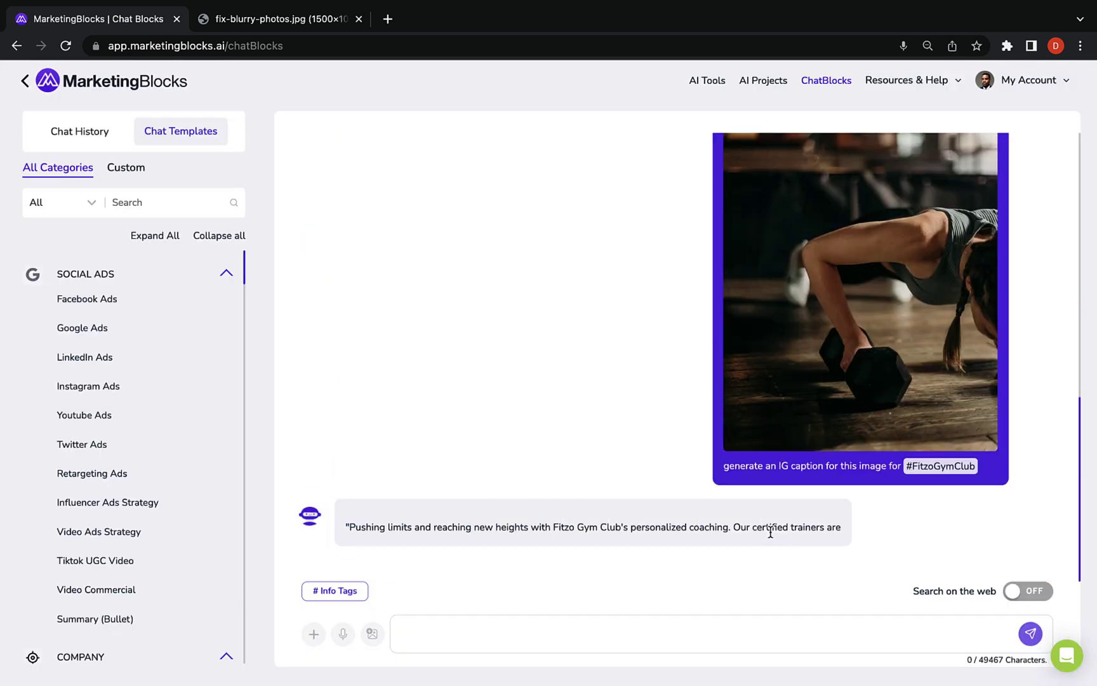
After checking the saved info tags, send a competition analysis prompt tagged #Fitzo Gym Club
{"action": "left_click", "coordinate": [346, 592]}
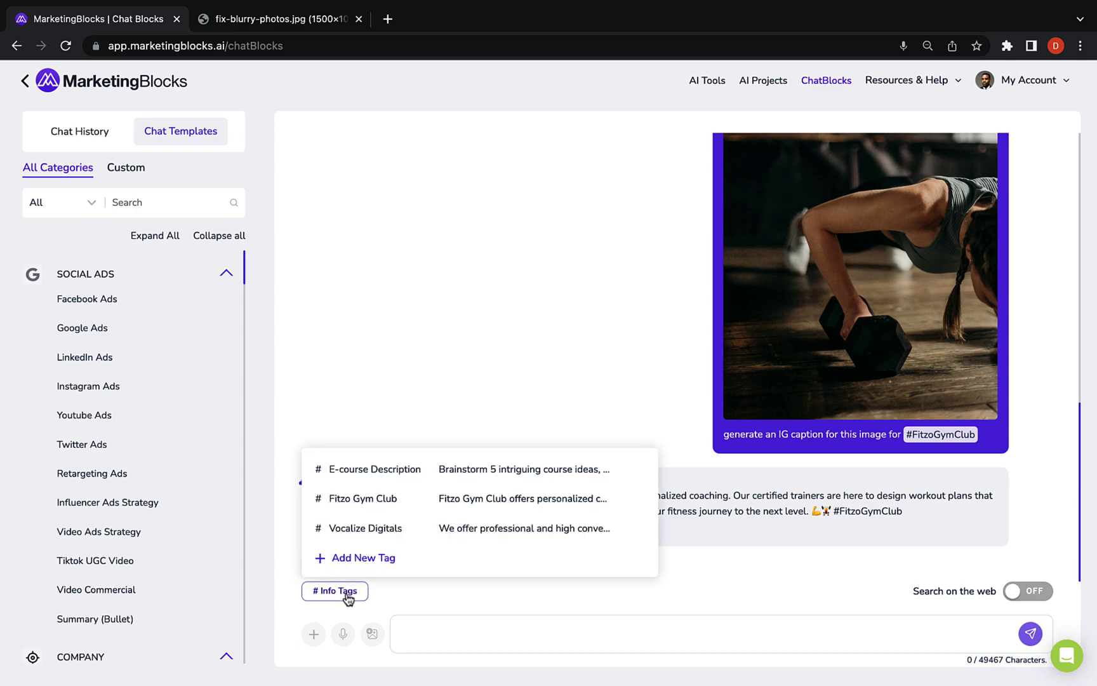
{"action": "left_click", "coordinate": [364, 557]}
{"action": "left_click", "coordinate": [787, 250]}
{"action": "left_click", "coordinate": [934, 587]}
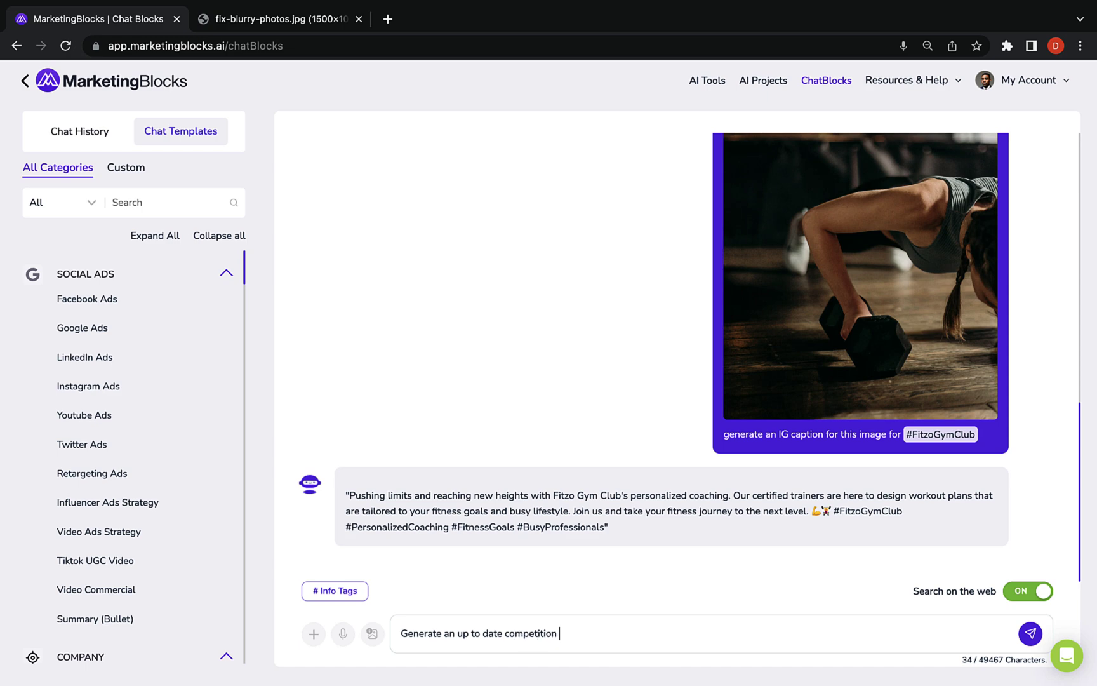
{"action": "type", "text": "#"}
{"action": "left_click", "coordinate": [597, 552]}
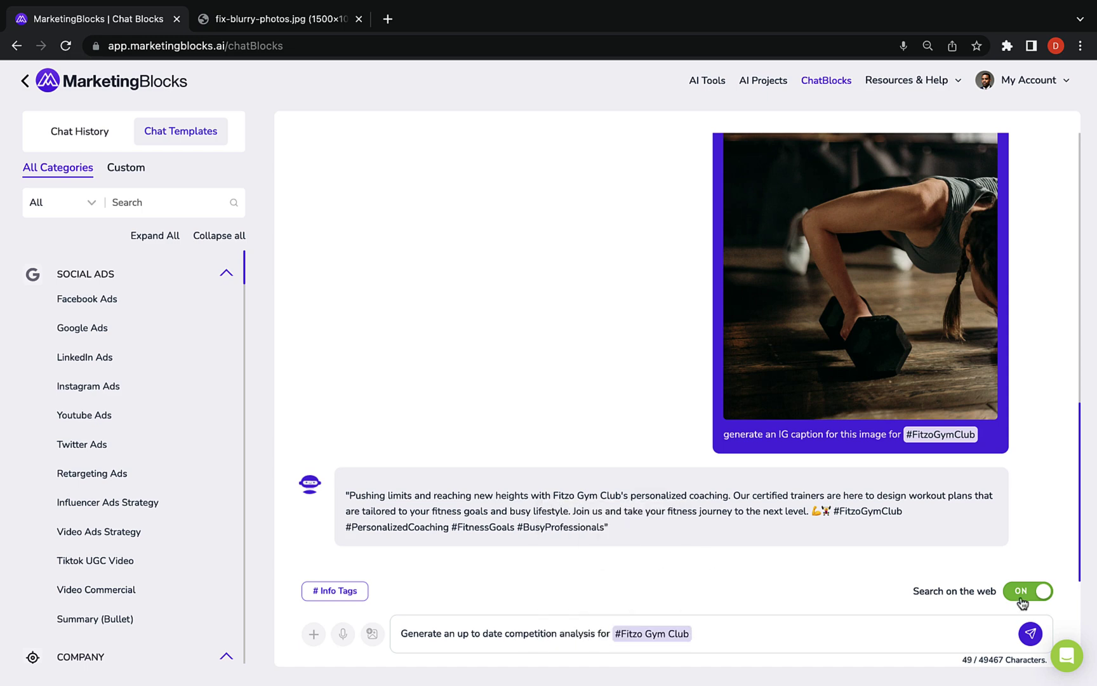
{"action": "left_click", "coordinate": [1030, 633]}
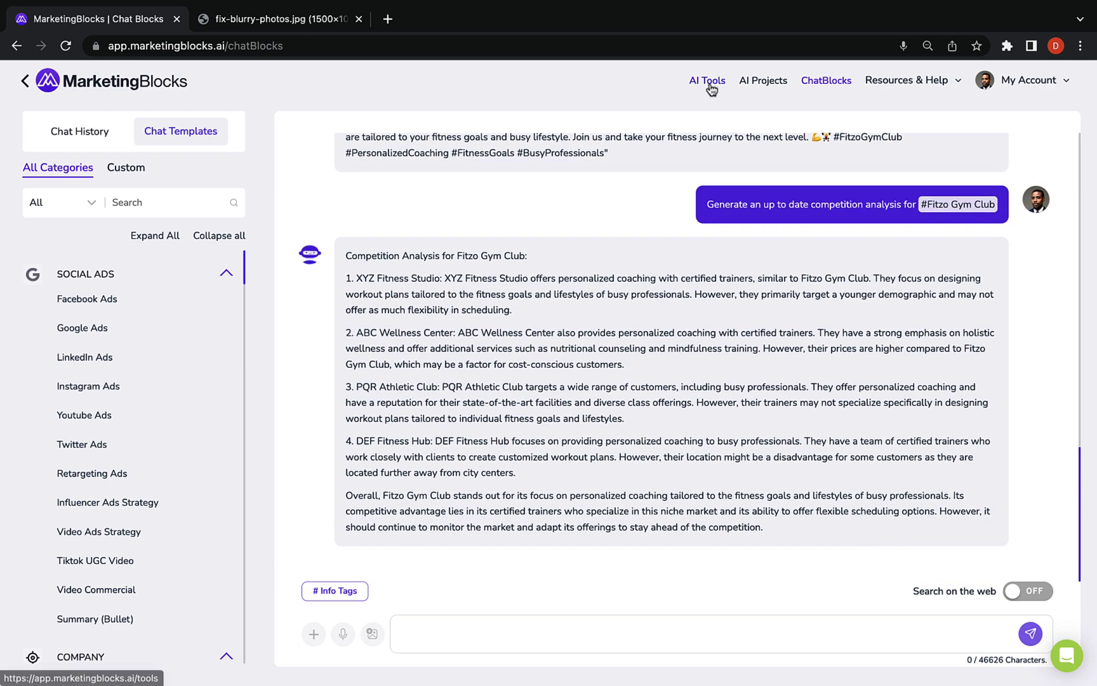
Browse the AI Tools overview grid
{"action": "left_click", "coordinate": [705, 80]}
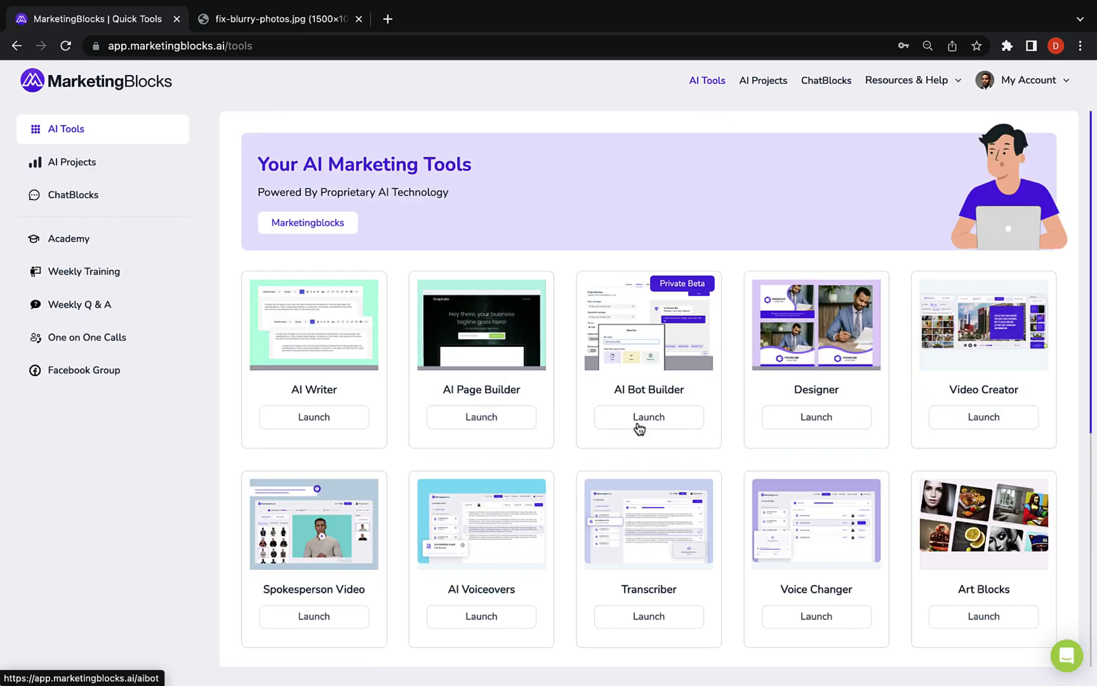
{"action": "scroll", "coordinate": [339, 554], "scroll_direction": "down", "scroll_amount": 6}
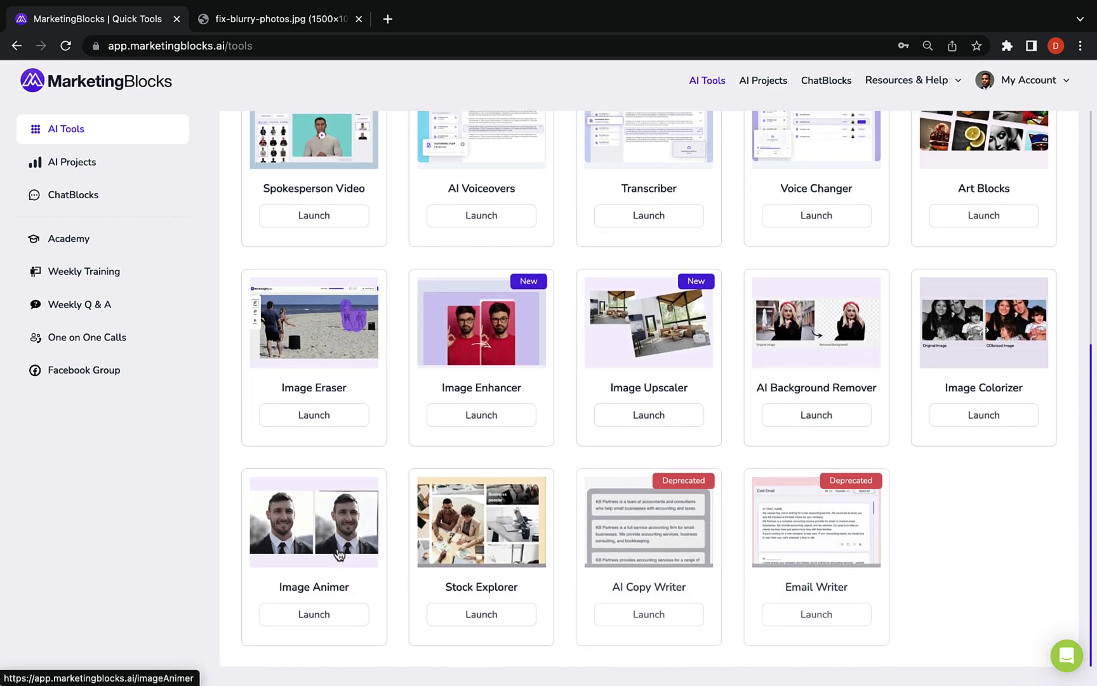
{"action": "scroll", "coordinate": [339, 555], "scroll_direction": "up", "scroll_amount": 6}
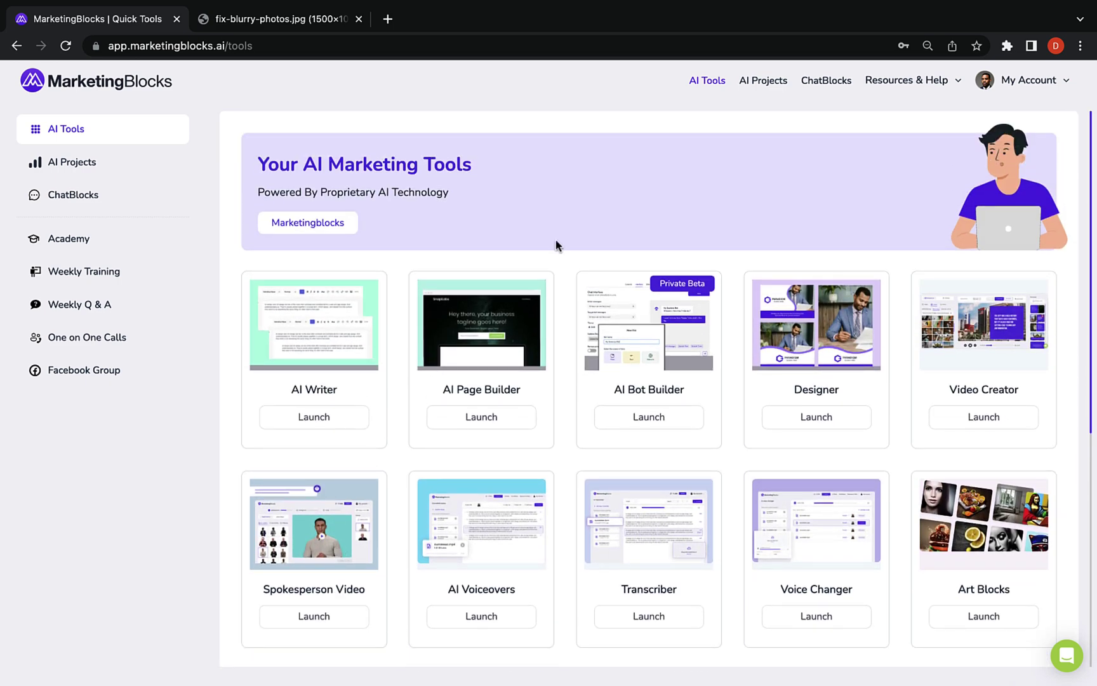
{"action": "scroll", "coordinate": [724, 281], "scroll_direction": "down", "scroll_amount": 2}
{"action": "scroll", "coordinate": [724, 282], "scroll_direction": "up", "scroll_amount": 2}
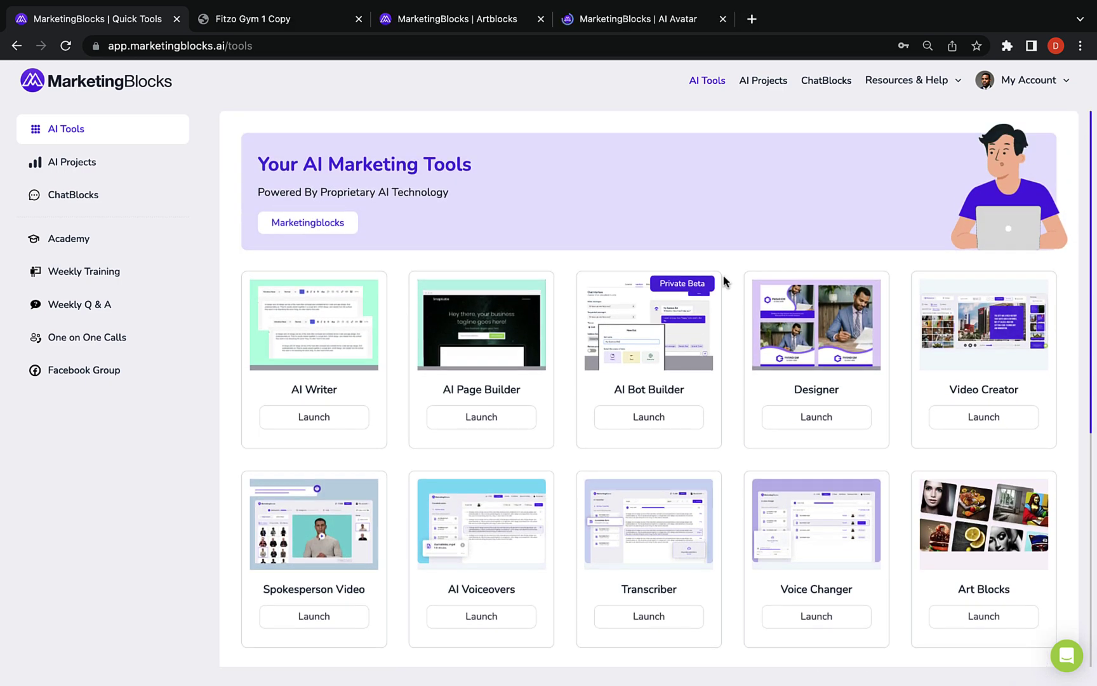
Scroll through the Fitzo Gym 1 Copy landing page, then switch to the Artblocks tab
{"action": "left_click", "coordinate": [284, 27]}
{"action": "scroll", "coordinate": [425, 295], "scroll_direction": "down", "scroll_amount": 20}
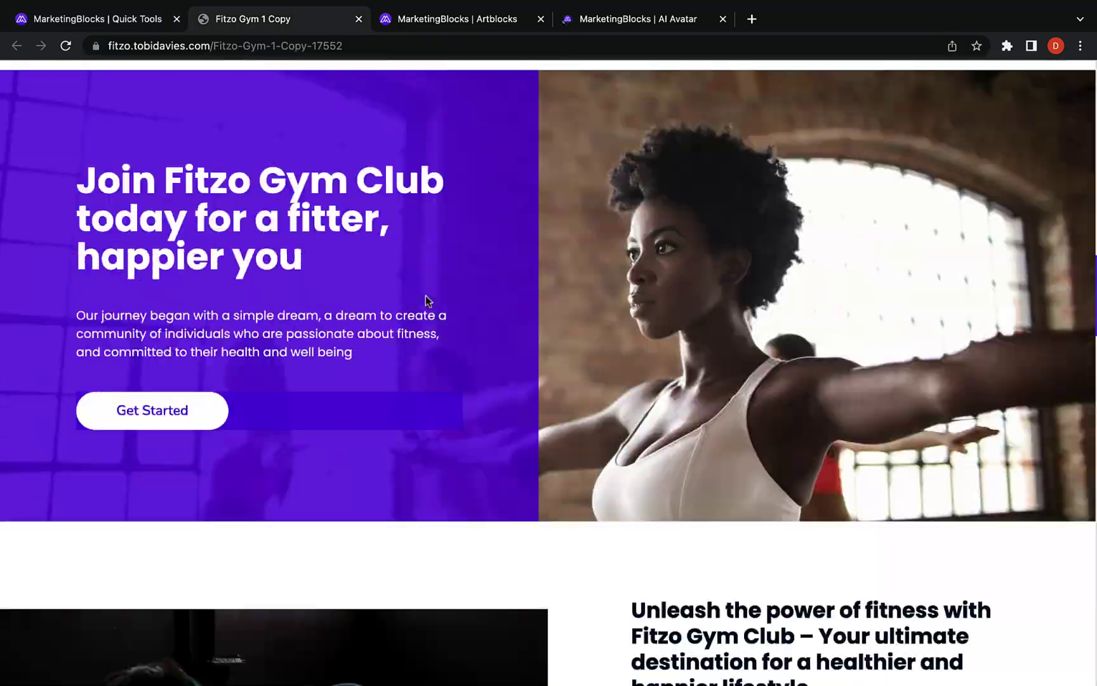
{"action": "scroll", "coordinate": [426, 294], "scroll_direction": "down", "scroll_amount": 20}
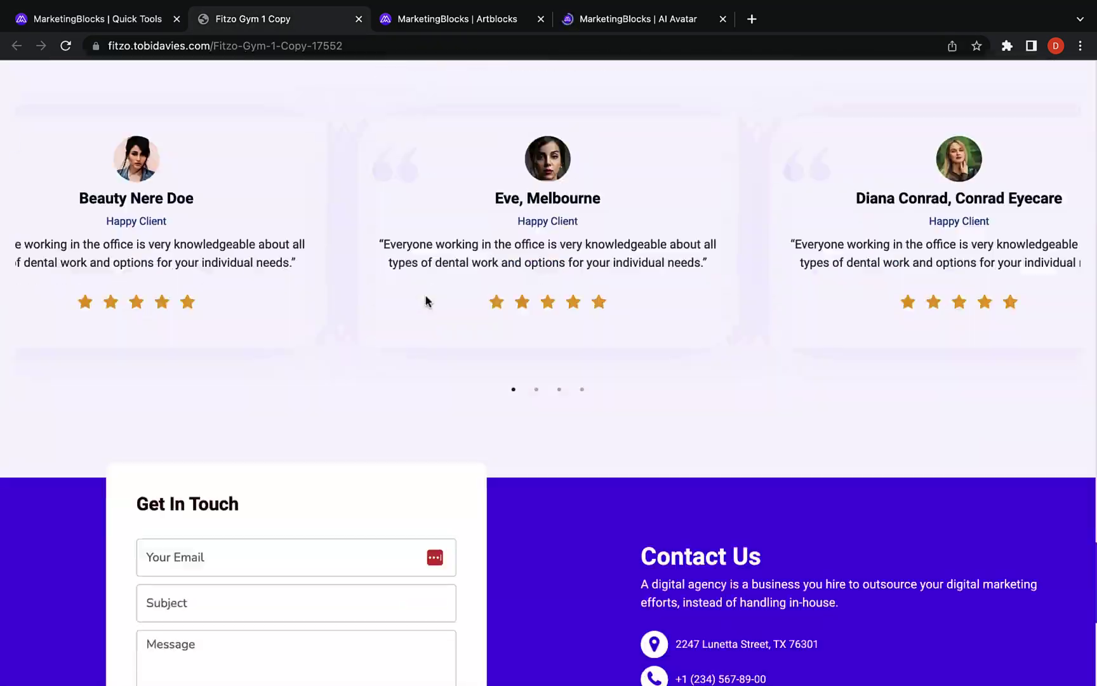
{"action": "scroll", "coordinate": [426, 294], "scroll_direction": "down", "scroll_amount": 8}
{"action": "scroll", "coordinate": [426, 295], "scroll_direction": "up", "scroll_amount": 20}
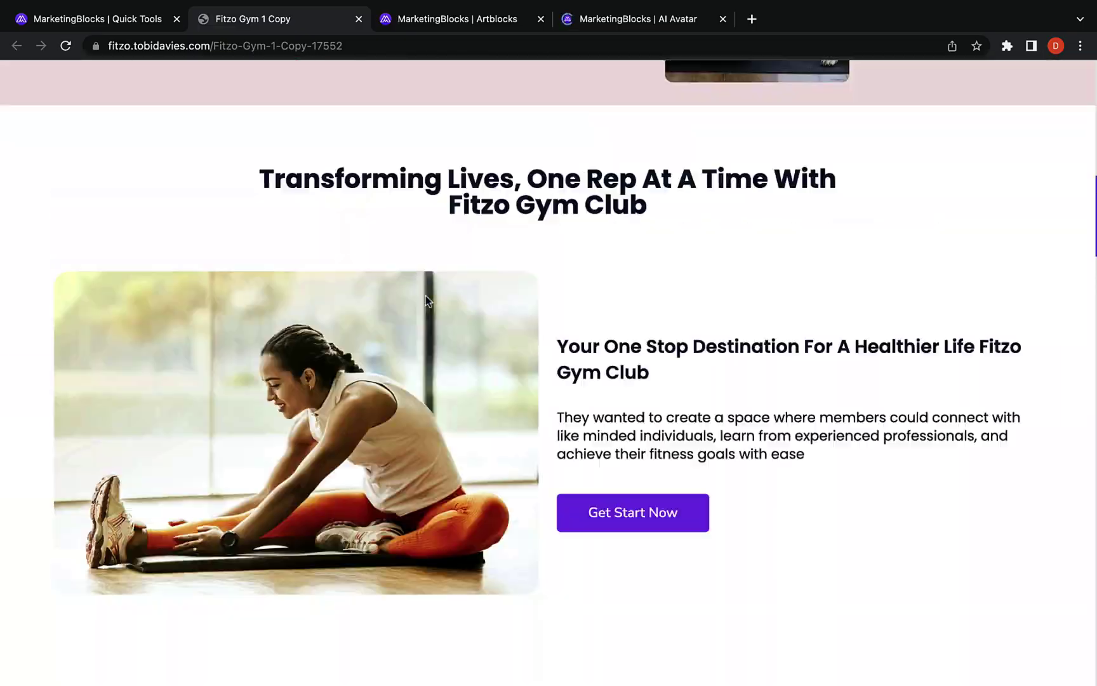
{"action": "scroll", "coordinate": [426, 295], "scroll_direction": "up", "scroll_amount": 10}
{"action": "left_click", "coordinate": [445, 19]}
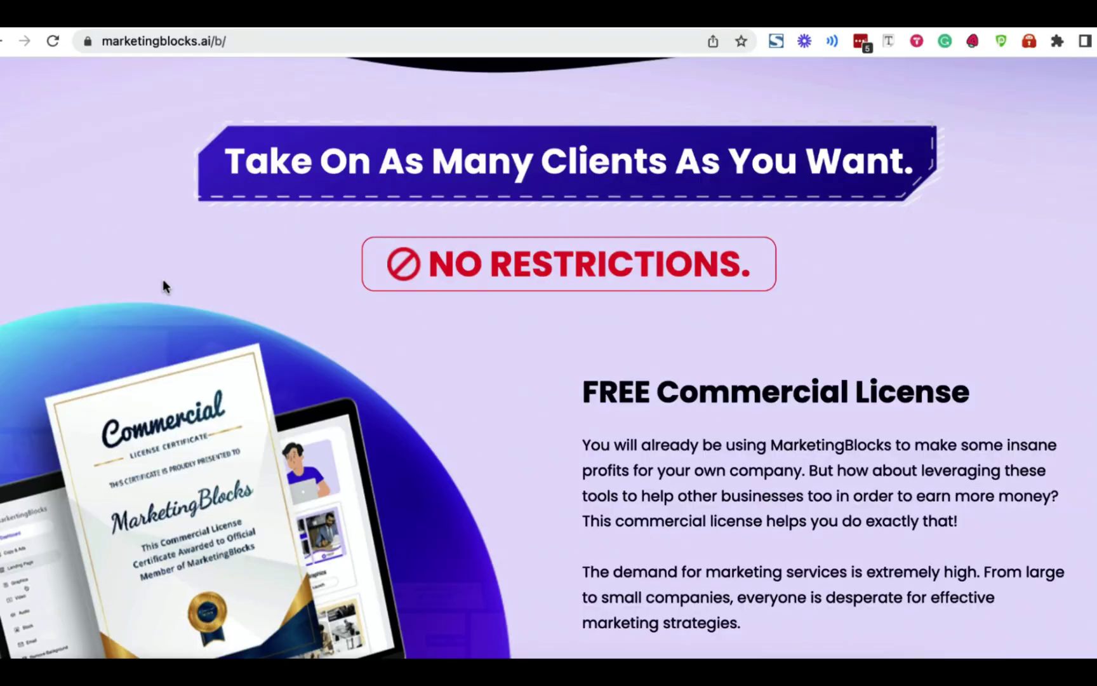
{"action": "scroll", "coordinate": [163, 279], "scroll_direction": "down", "scroll_amount": 6}
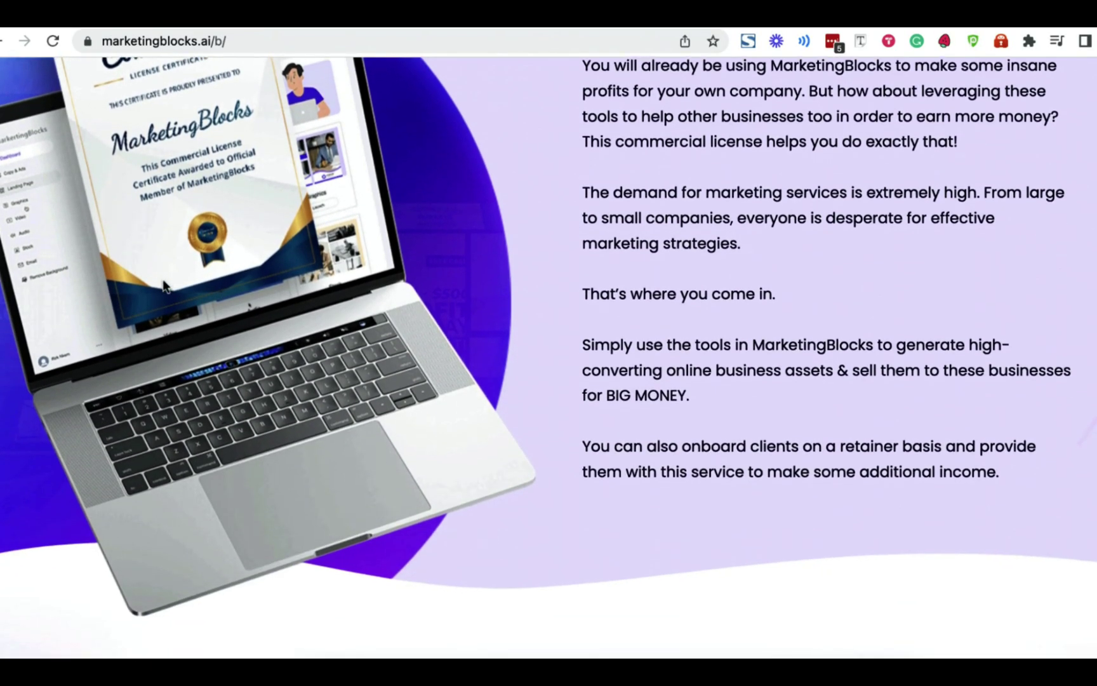
Scroll past the commercial license text down to the freelancer price cards
{"action": "scroll", "coordinate": [163, 285], "scroll_direction": "down", "scroll_amount": 15}
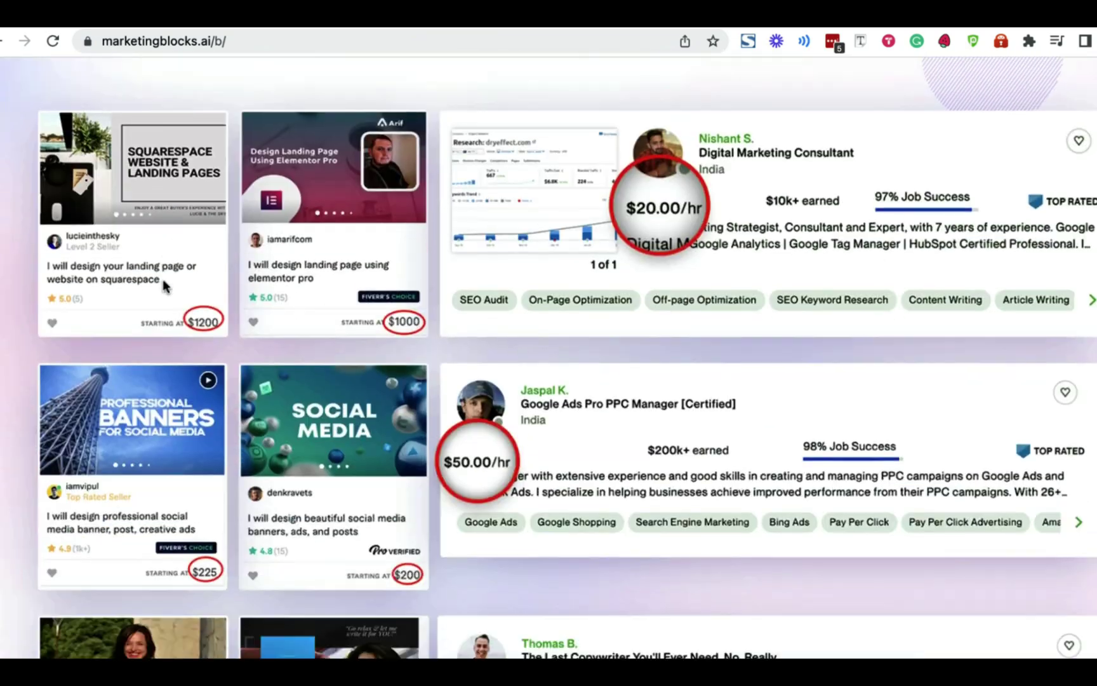
{"action": "scroll", "coordinate": [162, 285], "scroll_direction": "down", "scroll_amount": 20}
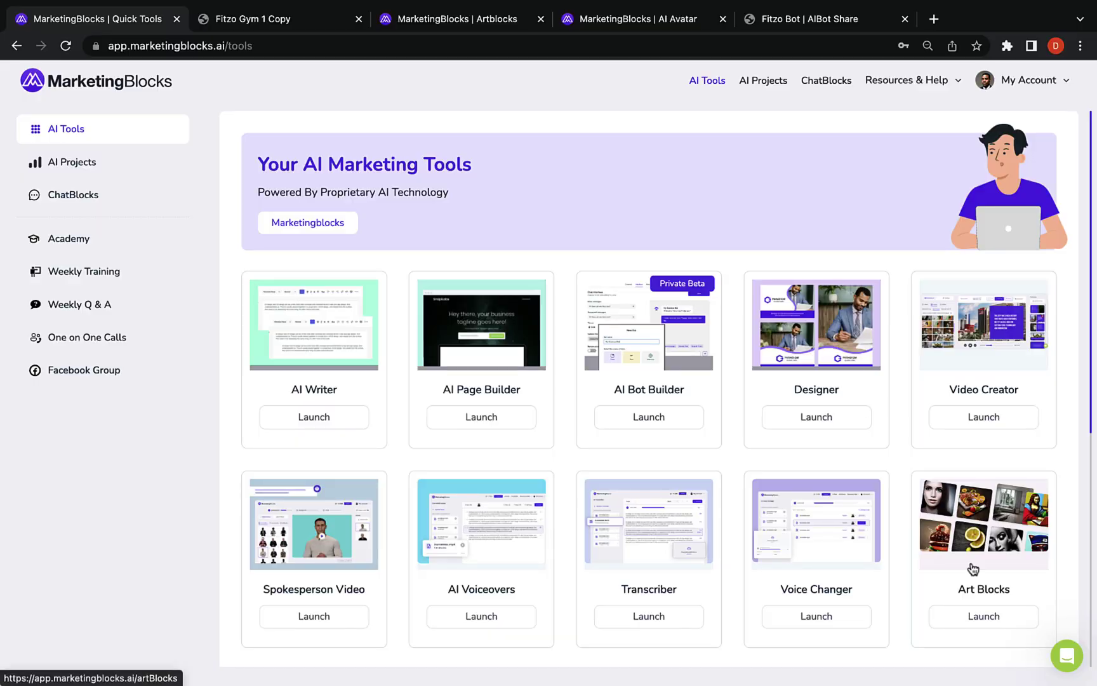
{"action": "left_click", "coordinate": [1066, 658]}
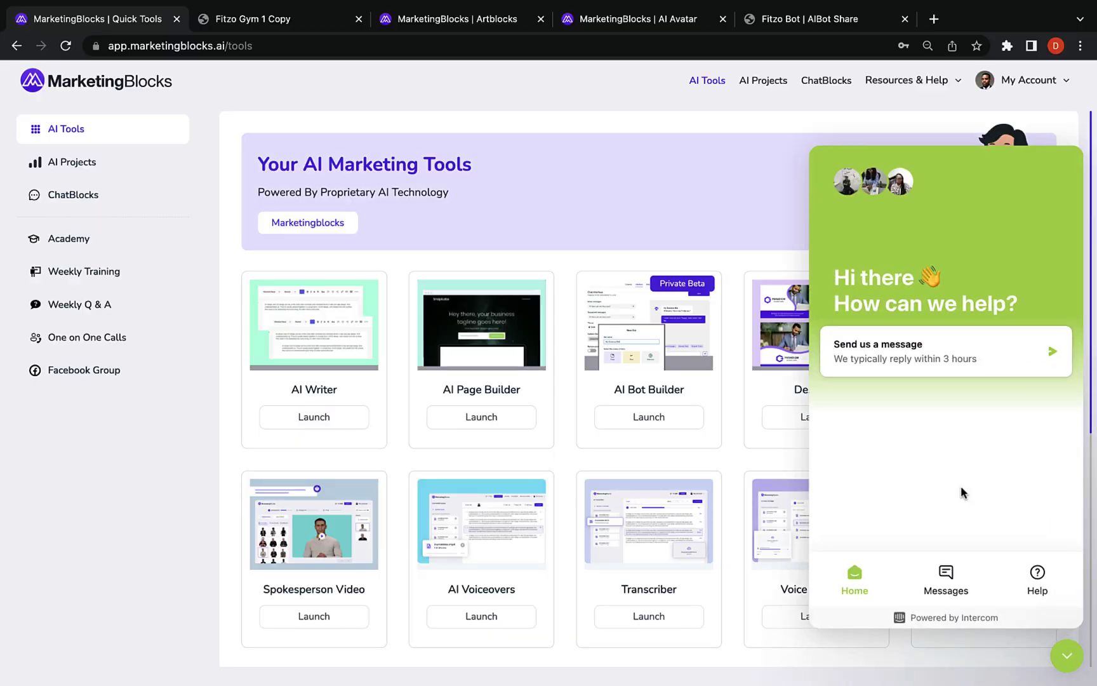
{"action": "left_click", "coordinate": [934, 575]}
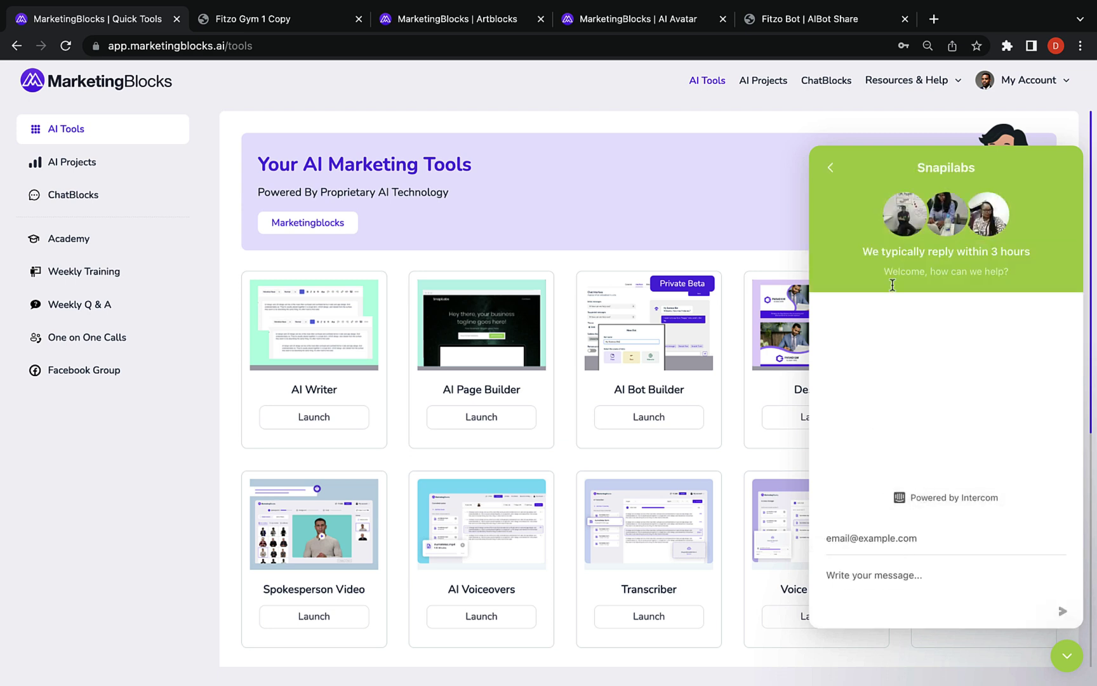
{"action": "left_click", "coordinate": [832, 168]}
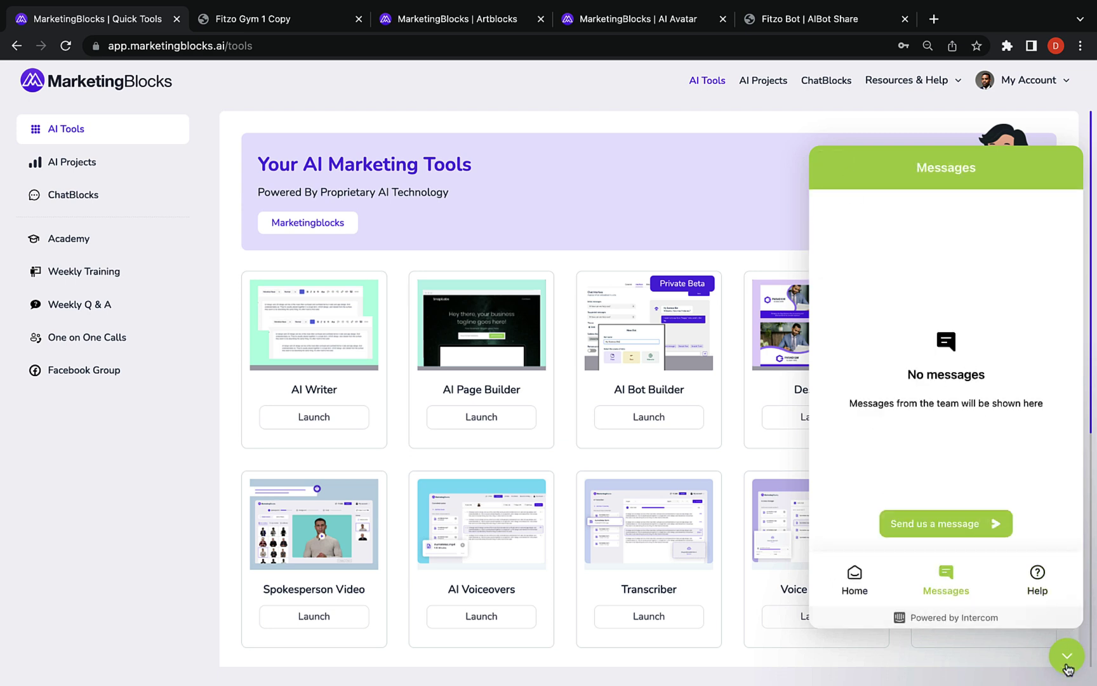
{"action": "left_click", "coordinate": [1069, 669]}
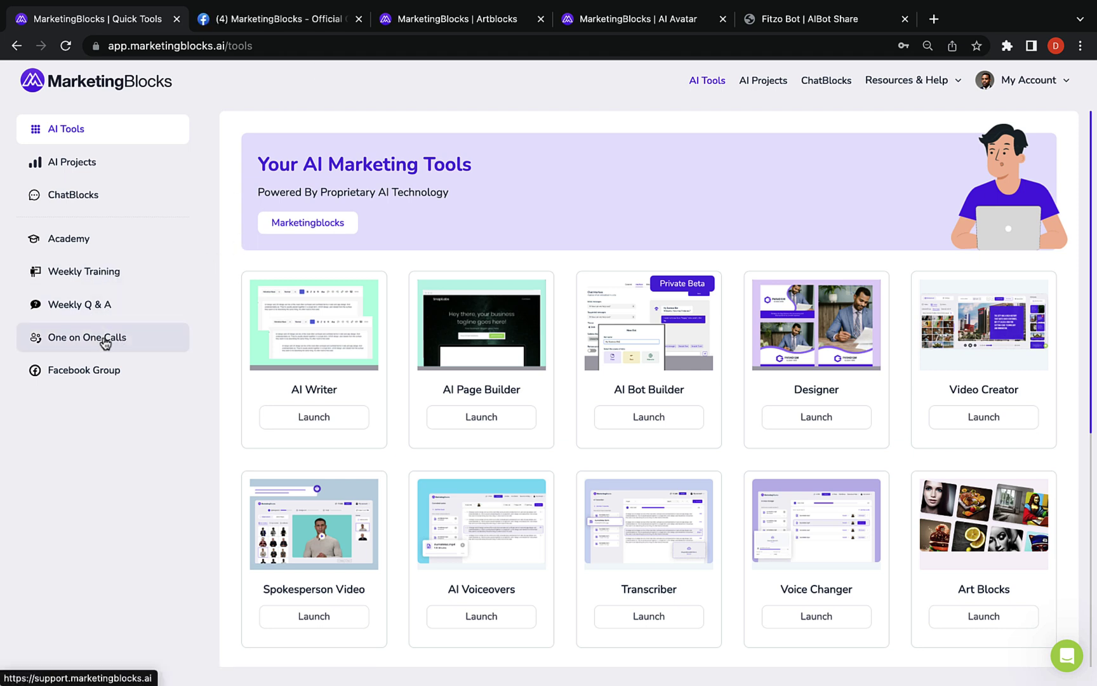
{"action": "scroll", "coordinate": [392, 483], "scroll_direction": "down", "scroll_amount": 5}
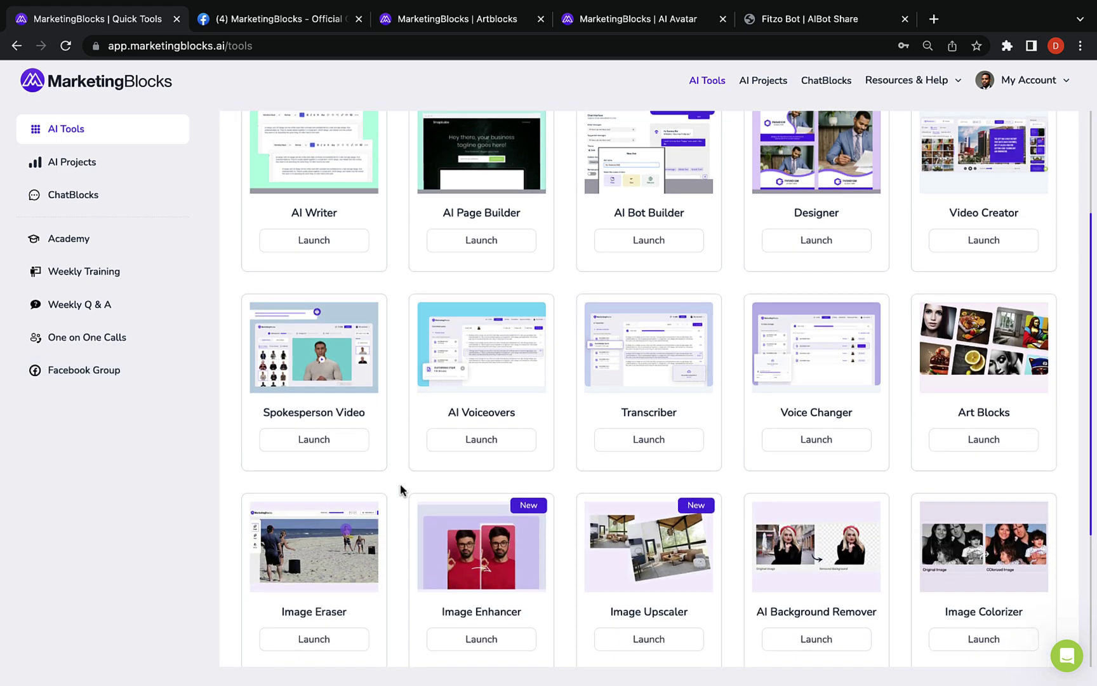
{"action": "scroll", "coordinate": [400, 489], "scroll_direction": "up", "scroll_amount": 5}
{"action": "scroll", "coordinate": [401, 489], "scroll_direction": "up", "scroll_amount": 1}
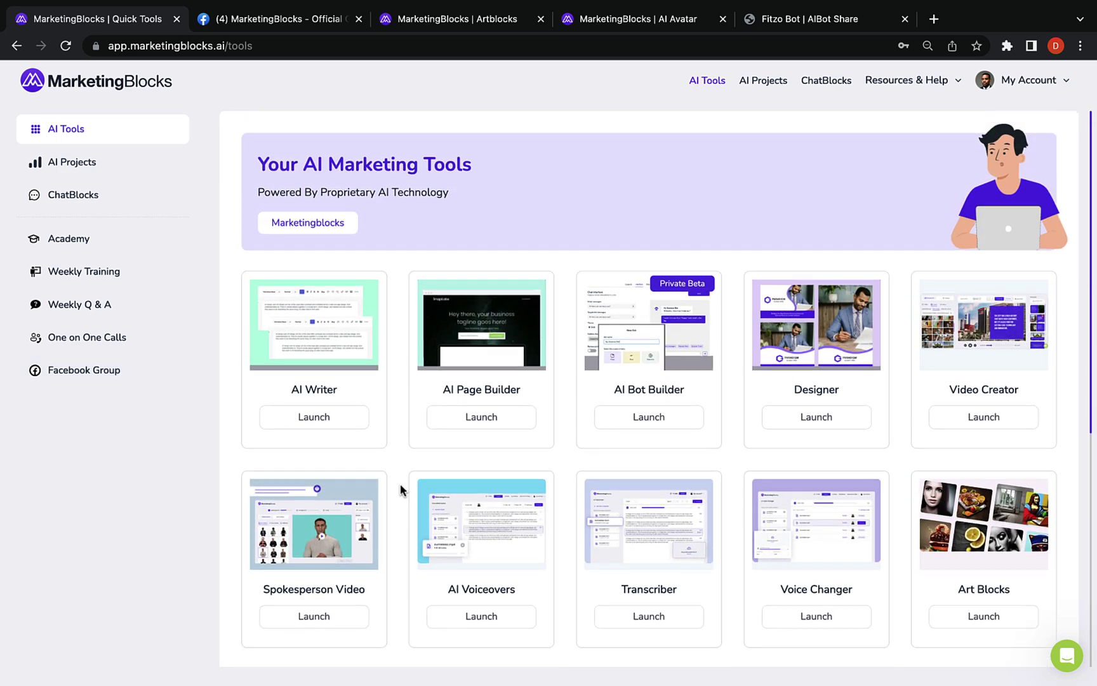